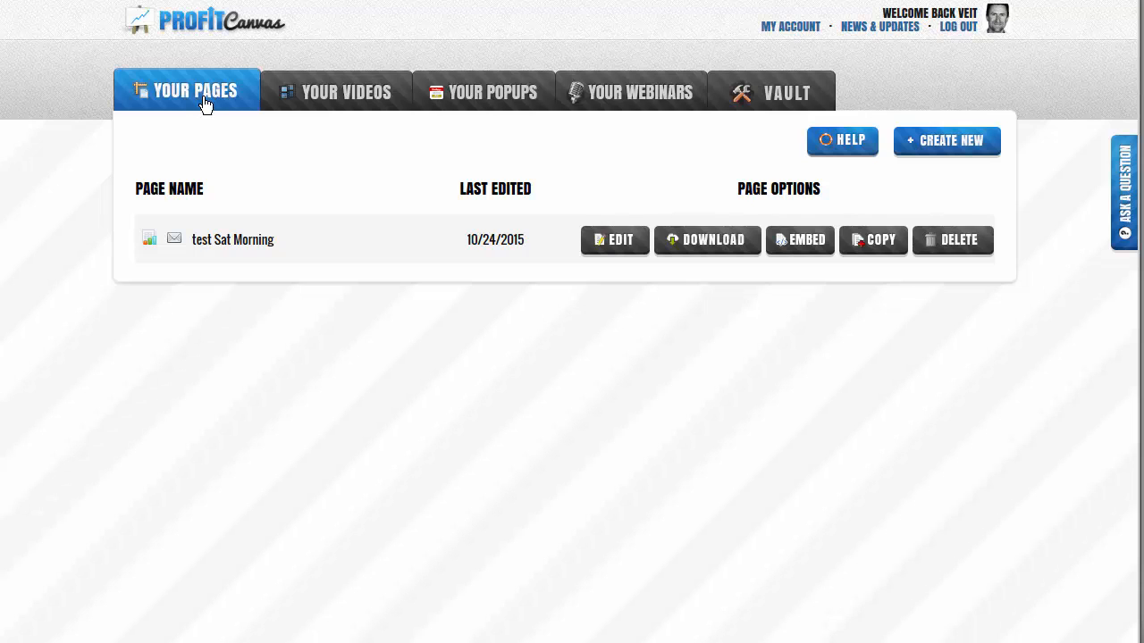
# Step: Open the "test Sat Morning" page for editing and look through its layout down to the countdown timer
pyautogui.click(617, 239)
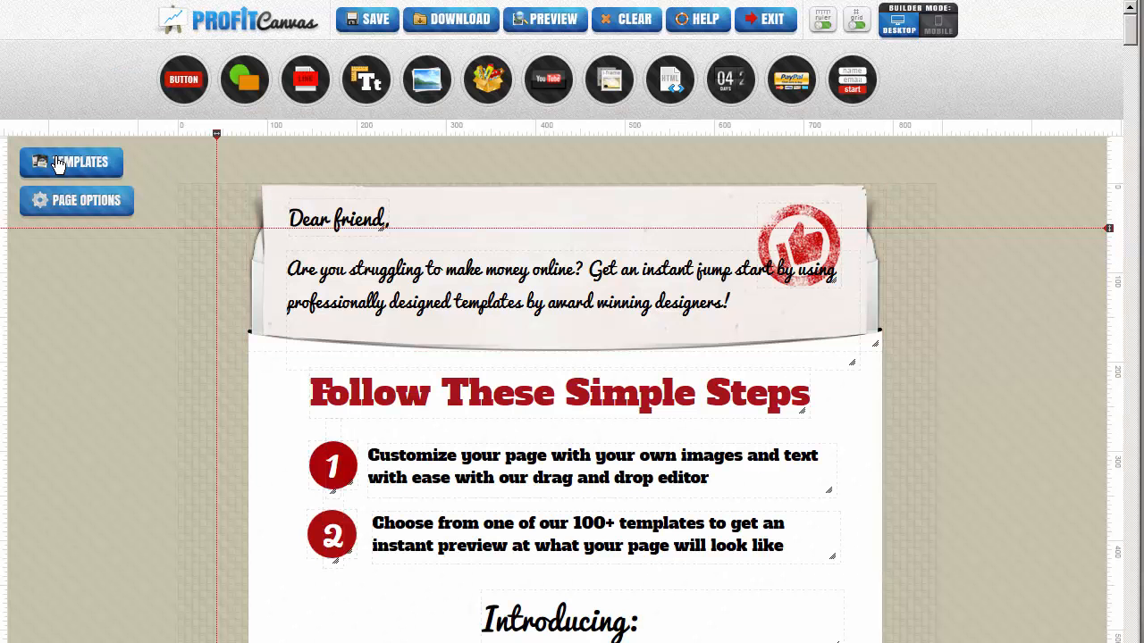
pyautogui.scroll(-2, 742, 179)
pyautogui.scroll(2, 741, 181)
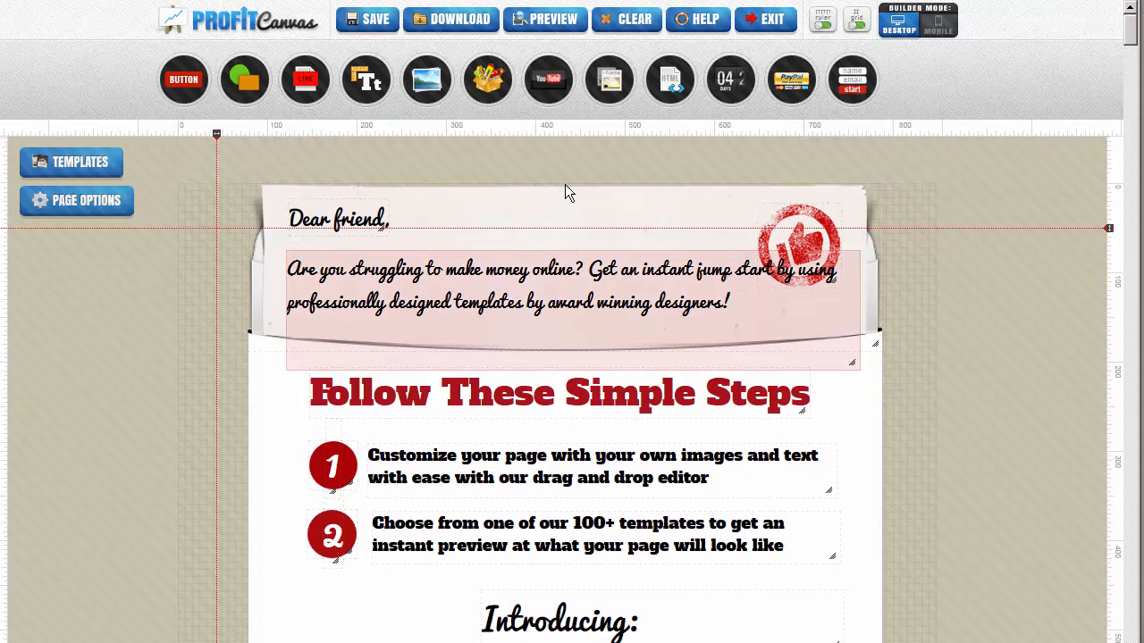
pyautogui.scroll(-3, 534, 303)
pyautogui.scroll(3, 534, 303)
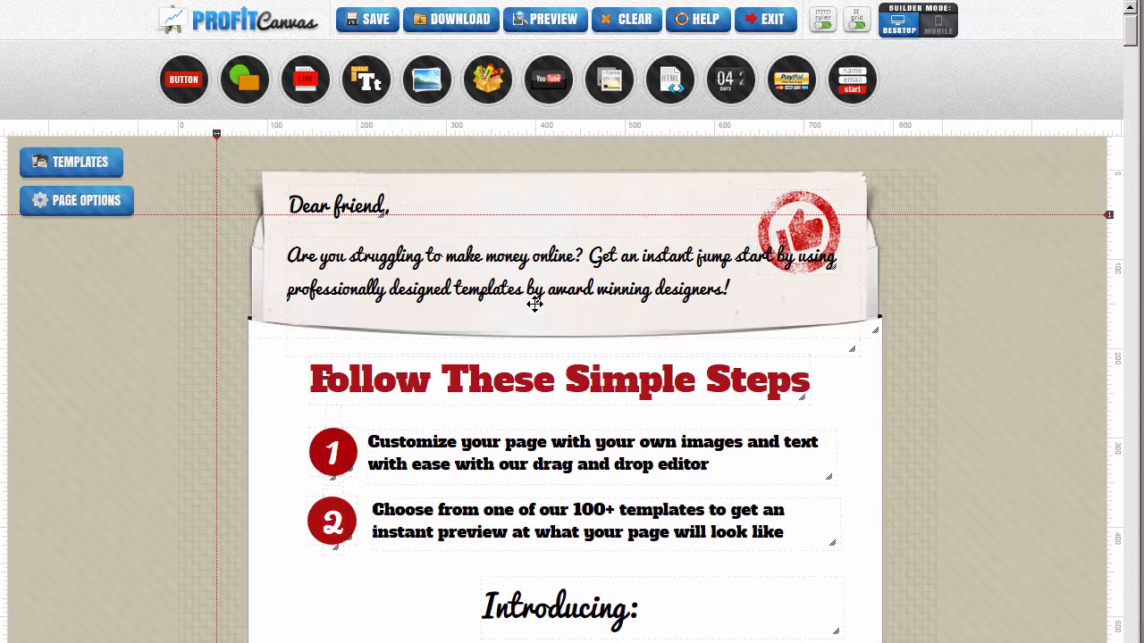
pyautogui.scroll(-5, 535, 304)
pyautogui.scroll(-15, 534, 304)
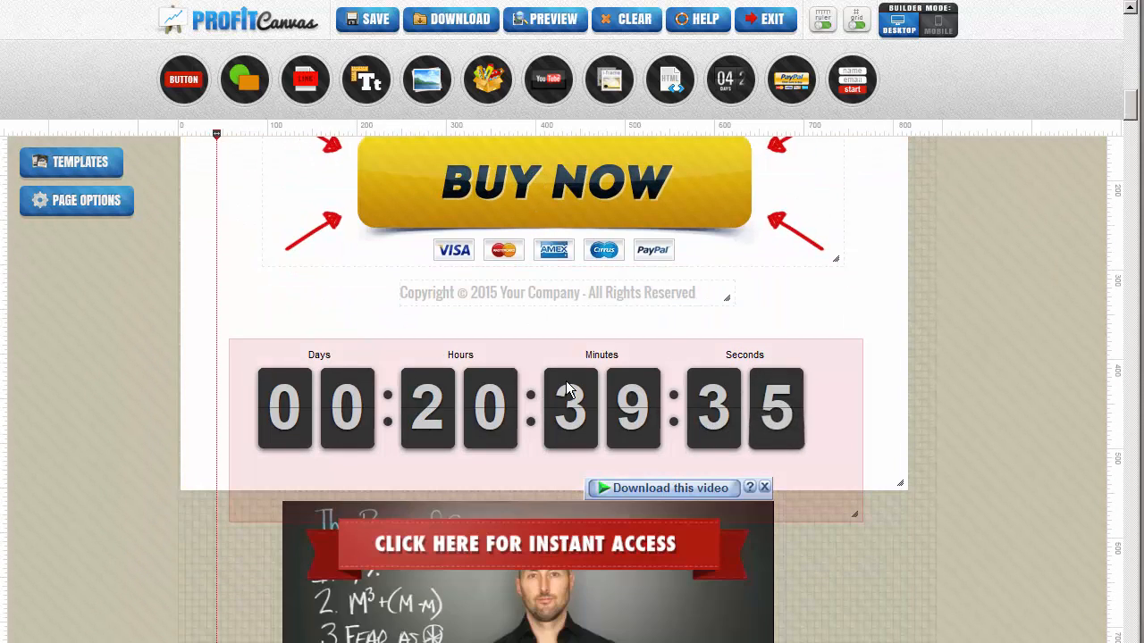
pyautogui.scroll(-2, 580, 568)
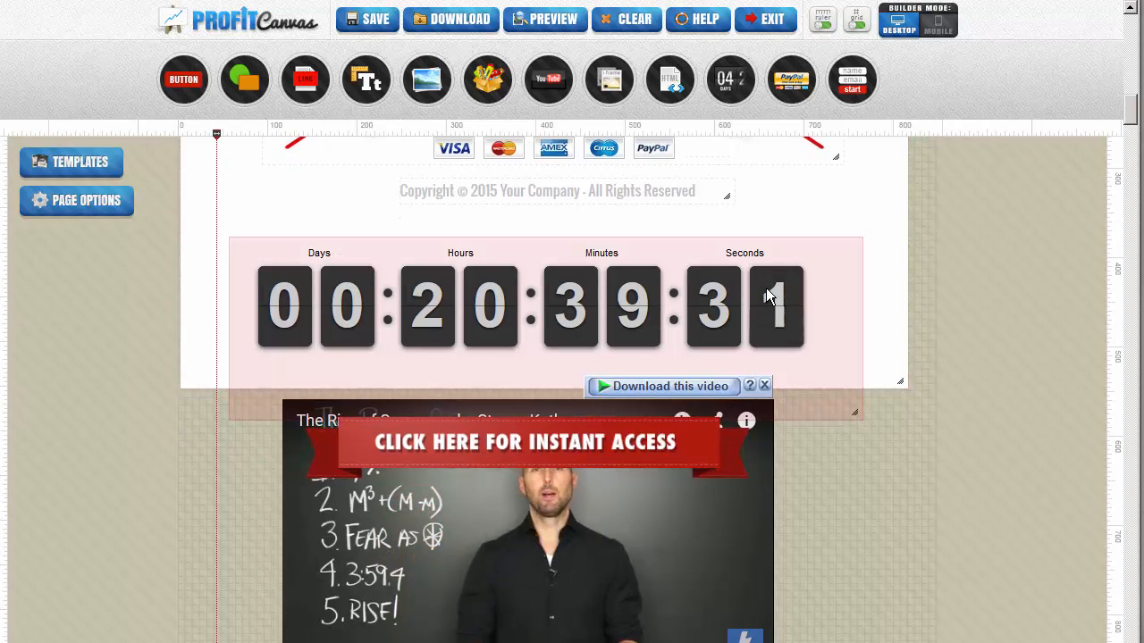
# Step: Resize the countdown timer's box so it fits all four time units and ends inside the white background panel
pyautogui.moveTo(855, 408); pyautogui.dragTo(574, 327)
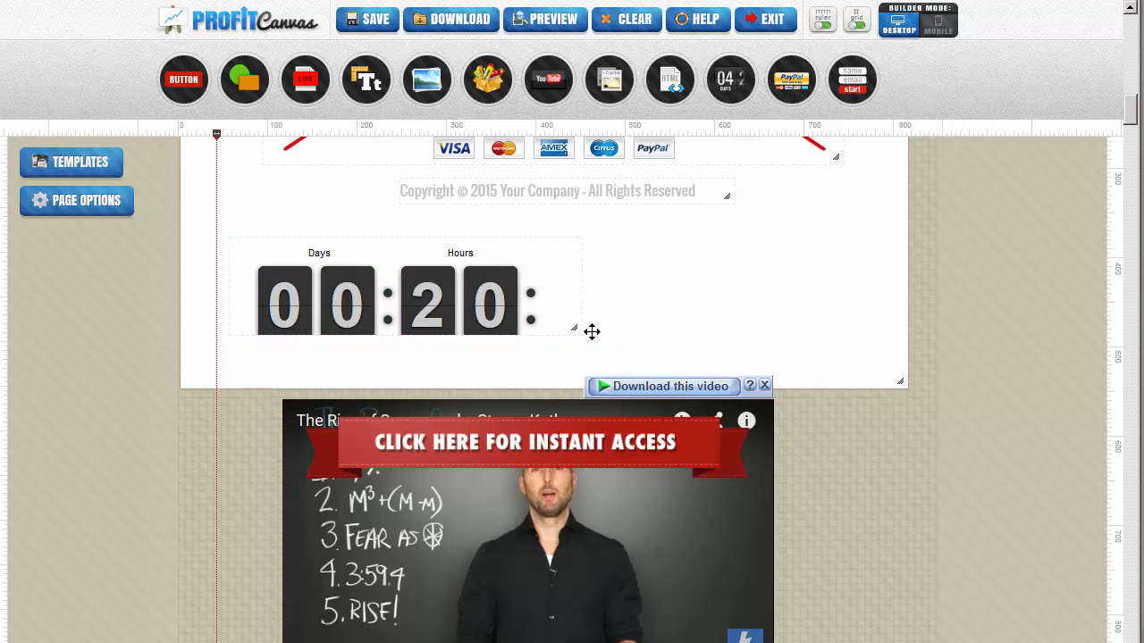
pyautogui.moveTo(575, 327); pyautogui.dragTo(858, 378)
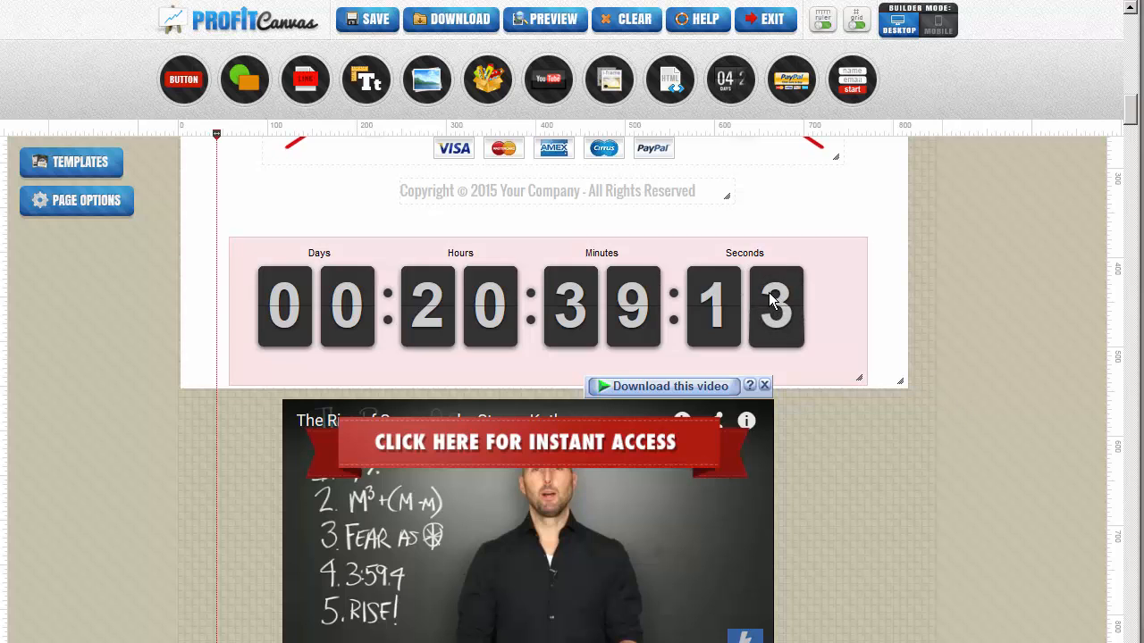
# Step: Examine the countdown timer's date and time settings, including the available time options, and close them without updating
pyautogui.doubleClick(532, 286)
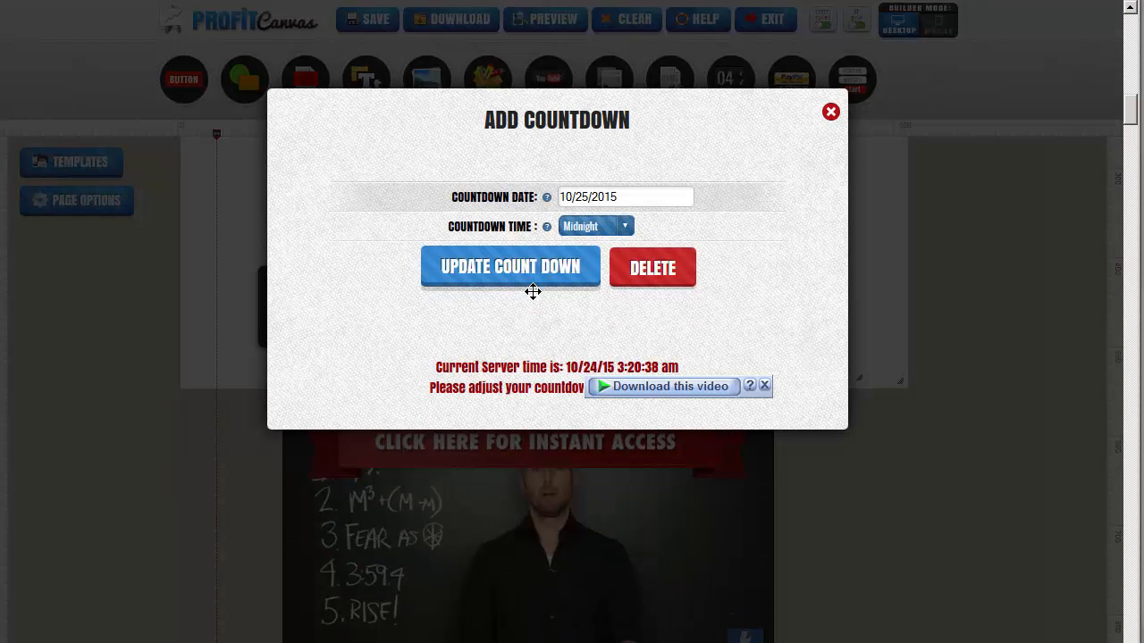
pyautogui.click(530, 281)
pyautogui.doubleClick(684, 281)
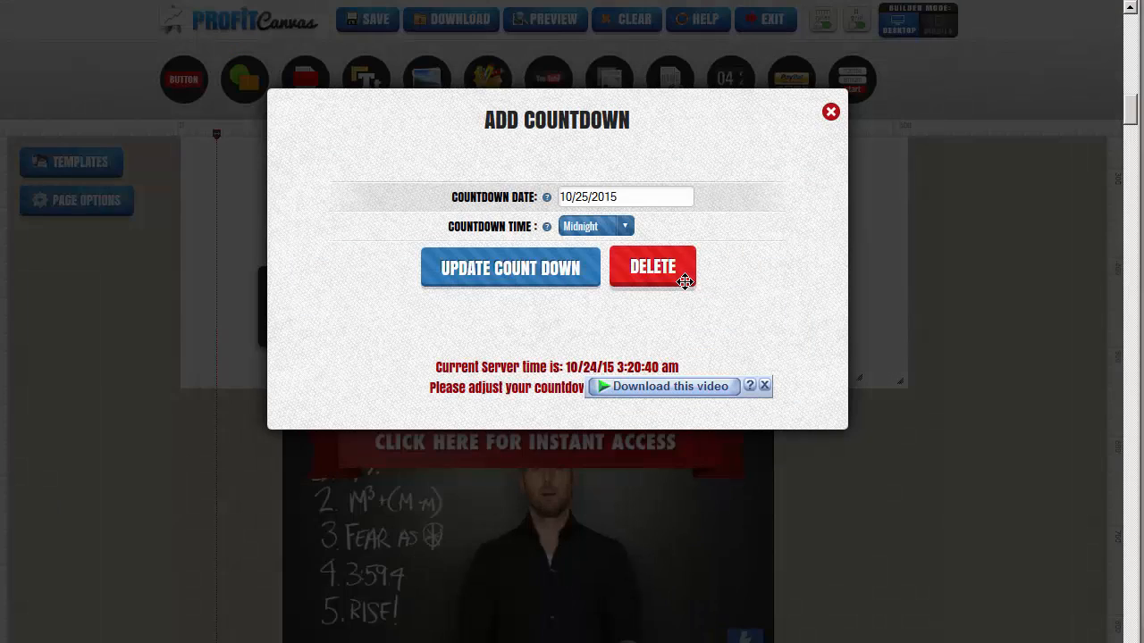
pyautogui.click(765, 386)
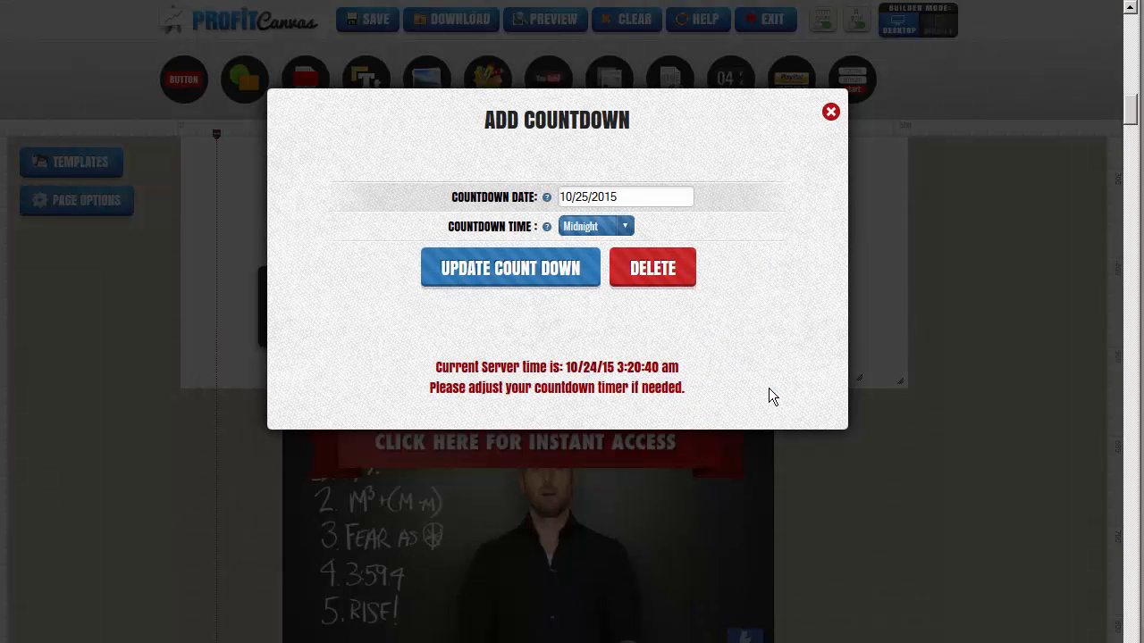
pyautogui.click(625, 227)
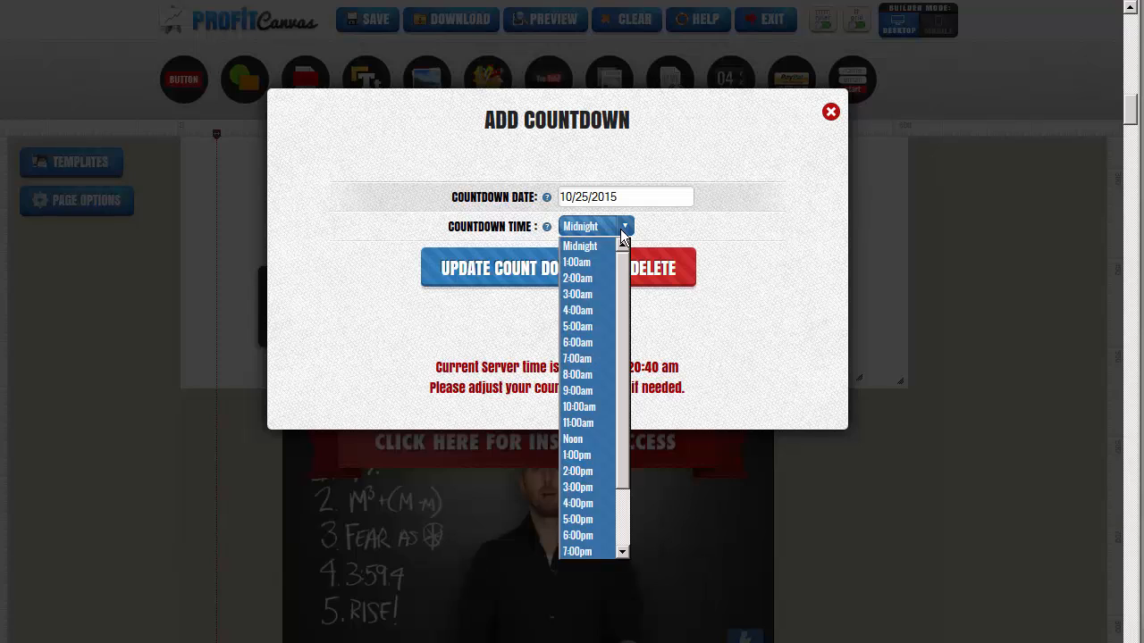
pyautogui.click(679, 235)
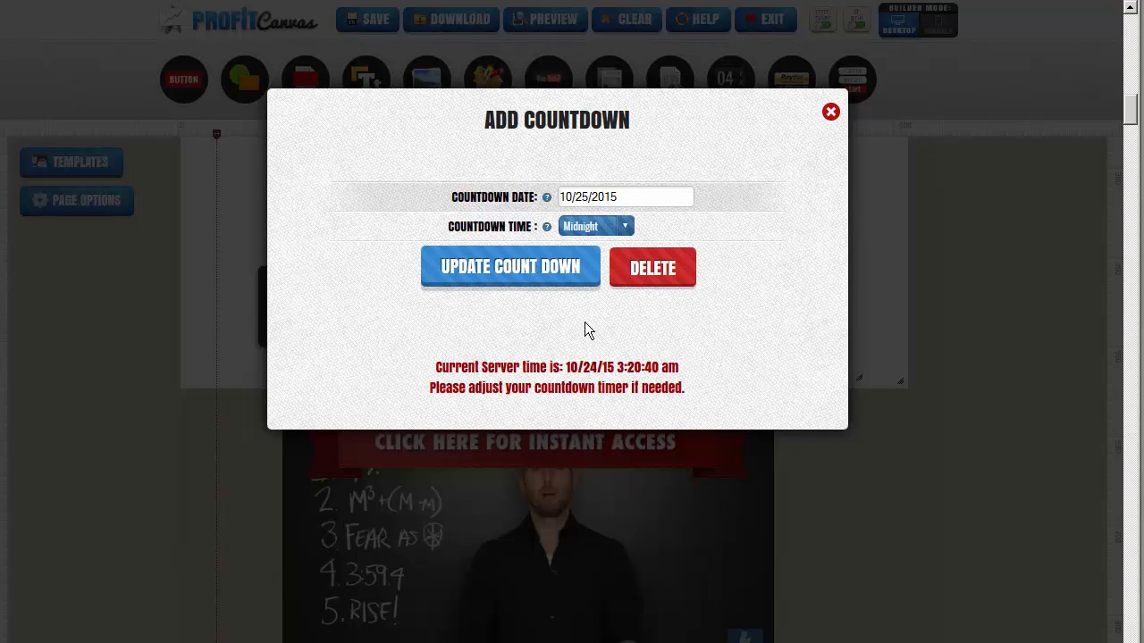
pyautogui.click(830, 112)
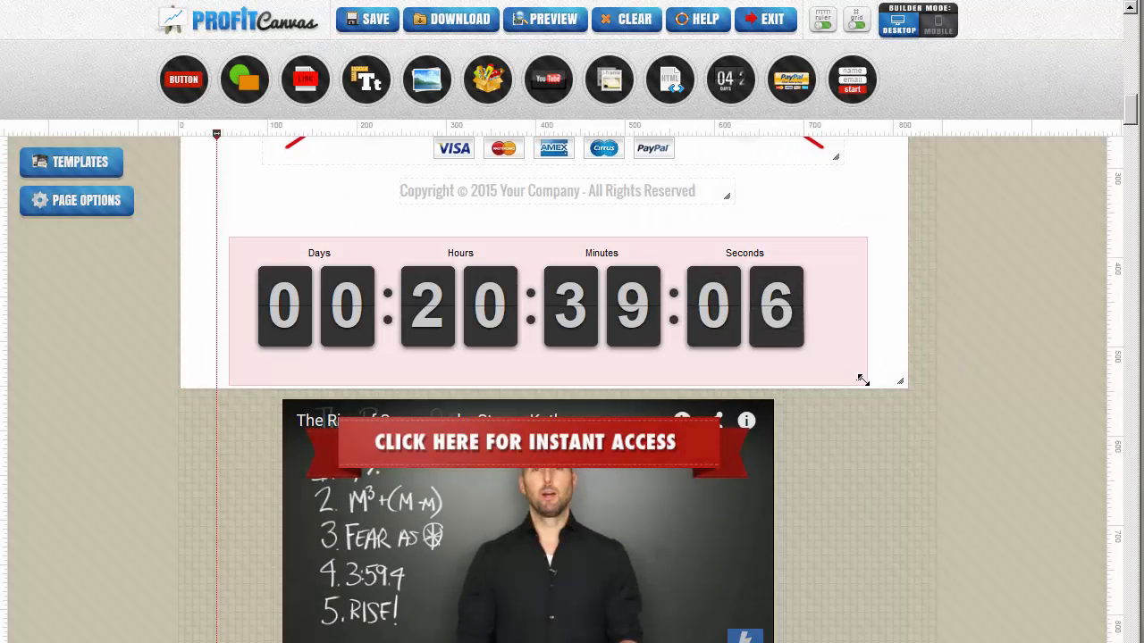
# Step: Narrow the copyright line's text box so it fits closely around the text
pyautogui.click(726, 196)
pyautogui.moveTo(730, 195); pyautogui.dragTo(700, 198)
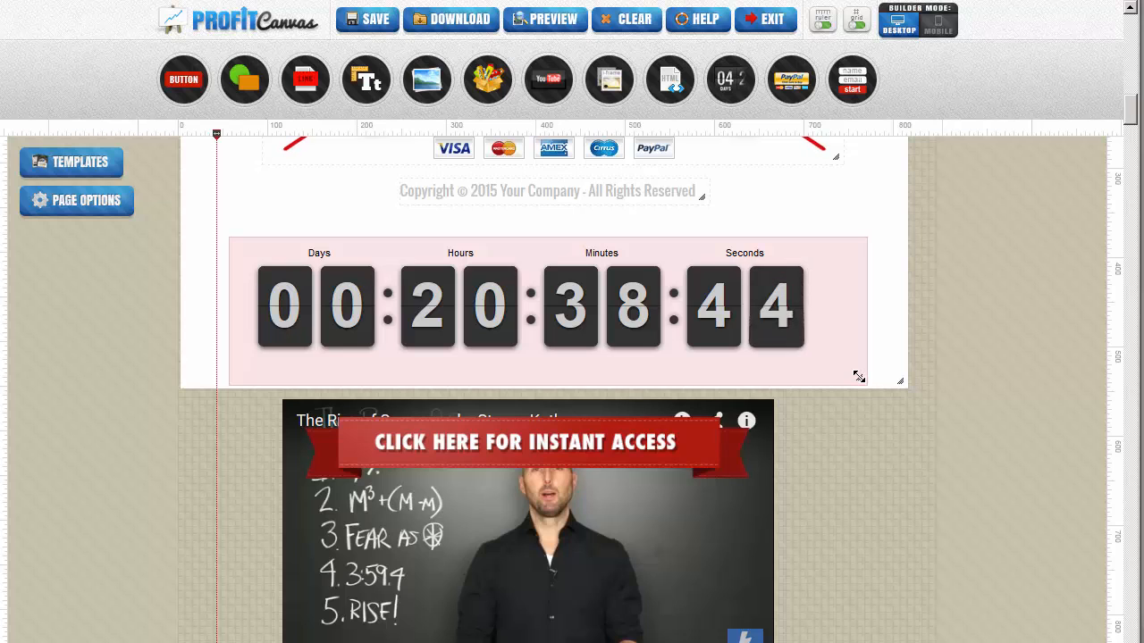
# Step: Shift the e-book cover image slightly left and up, and move the "CUSTOMIZABLE" heading slightly left to centre it on the cover
pyautogui.scroll(-1, 858, 376)
pyautogui.scroll(-3, 858, 376)
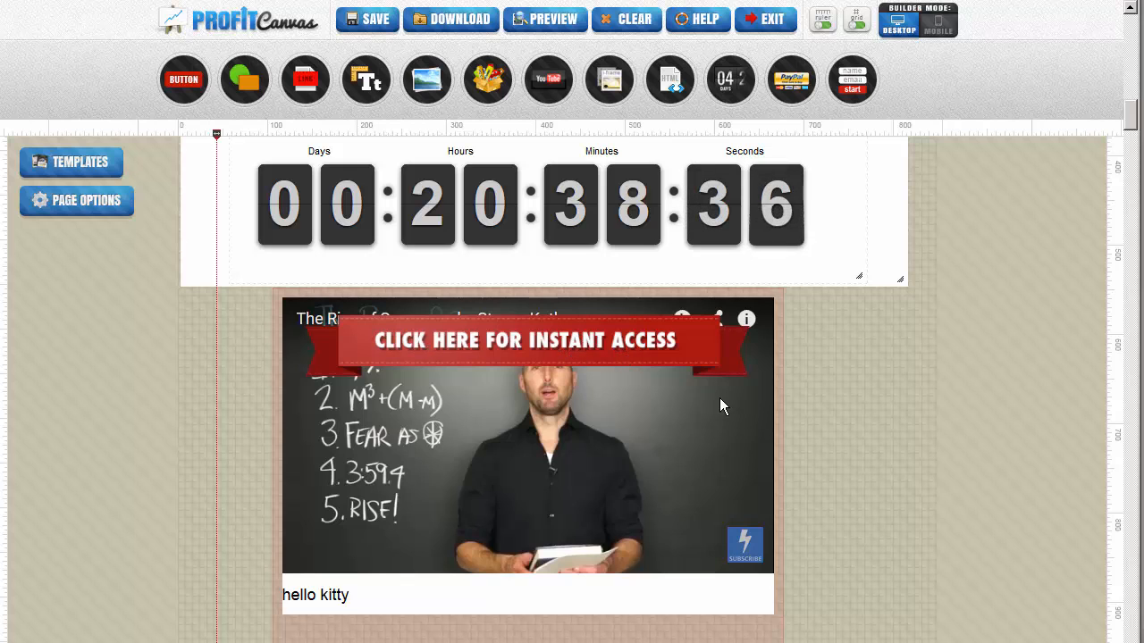
pyautogui.scroll(4, 892, 374)
pyautogui.scroll(10, 893, 373)
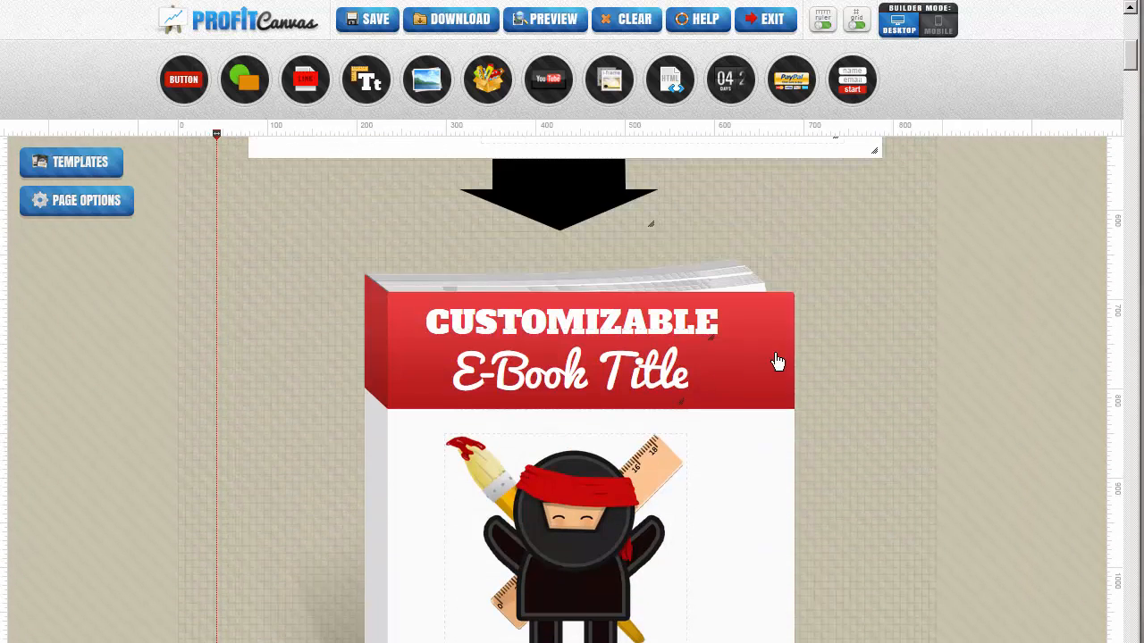
pyautogui.moveTo(777, 361); pyautogui.dragTo(715, 360)
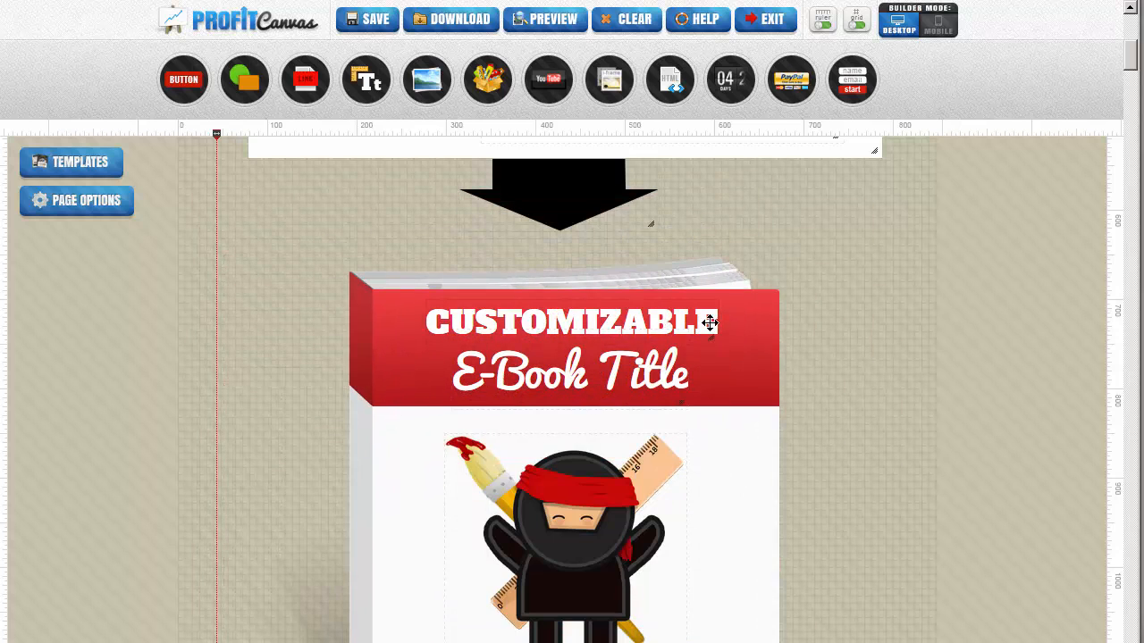
pyautogui.moveTo(710, 322); pyautogui.dragTo(663, 325)
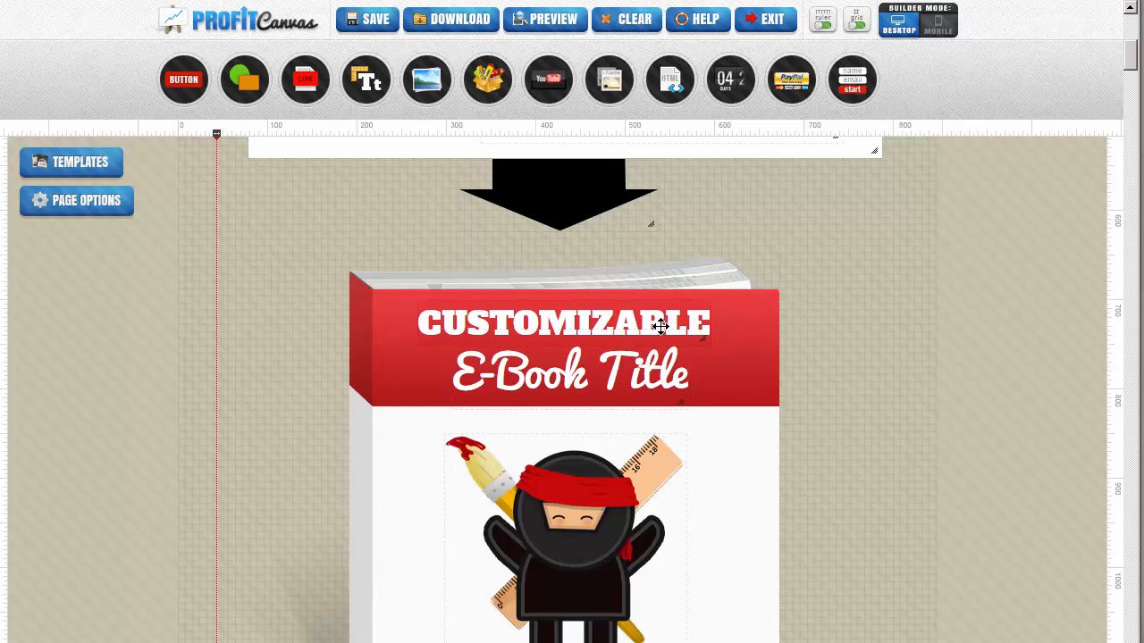
# Step: Examine the signup form's field, button and mailing-list options, and close the dialog without creating a form
pyautogui.scroll(-10, 660, 326)
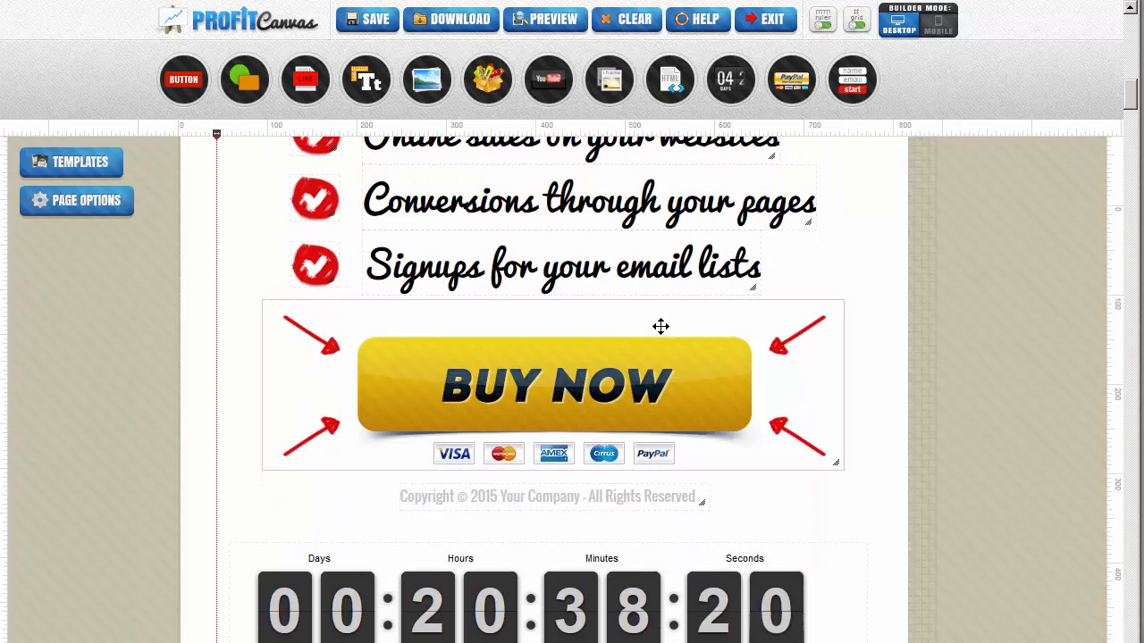
pyautogui.scroll(15, 661, 326)
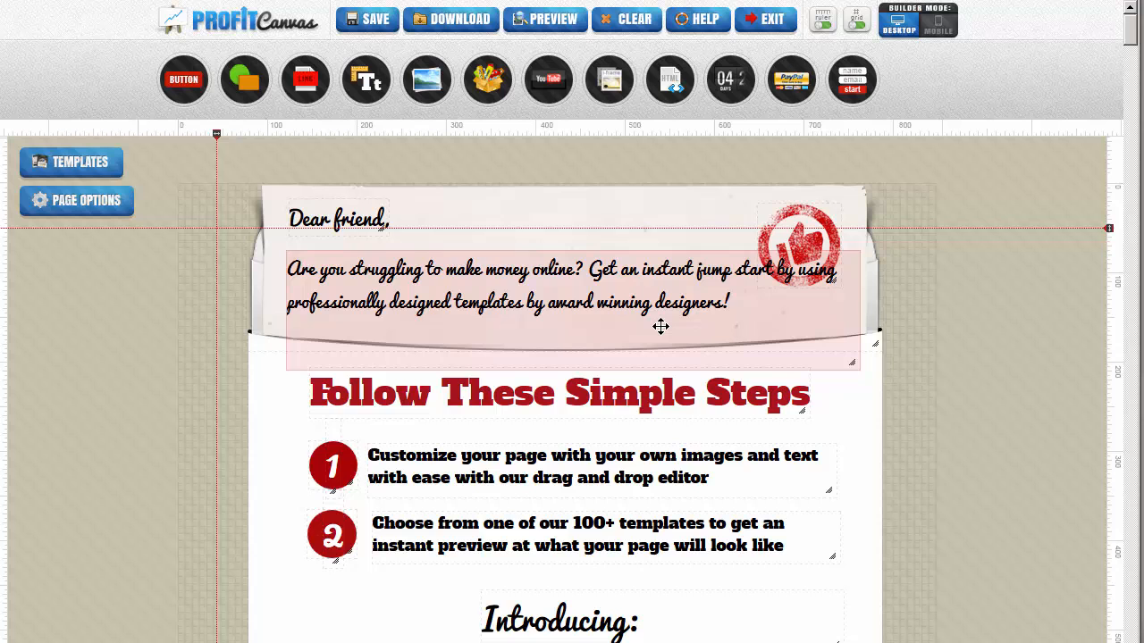
pyautogui.click(856, 78)
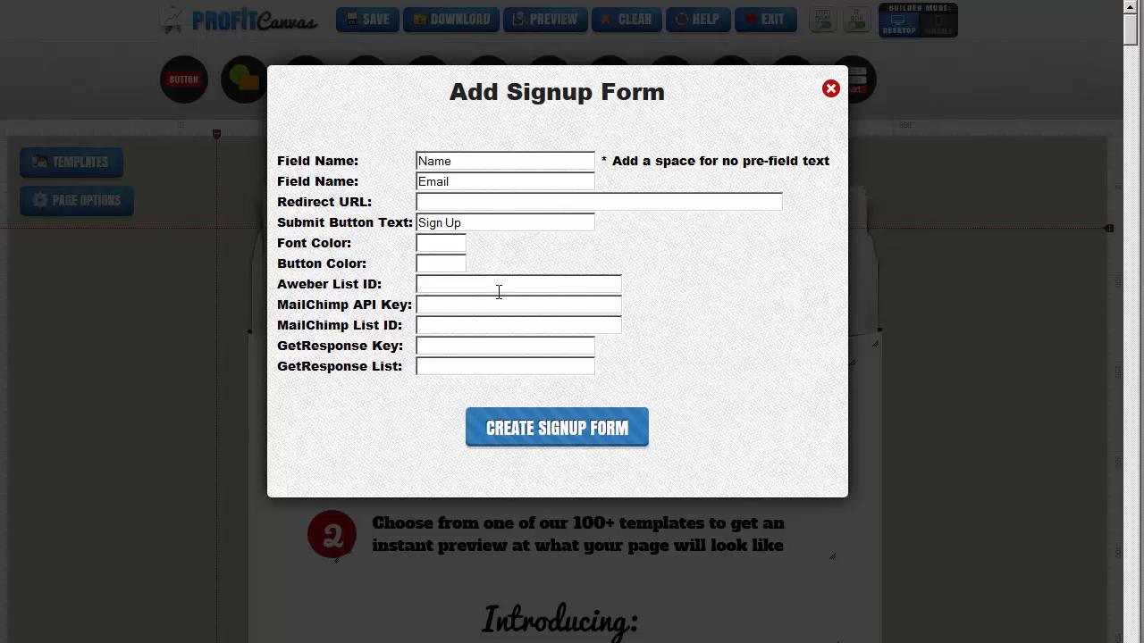
pyautogui.click(830, 89)
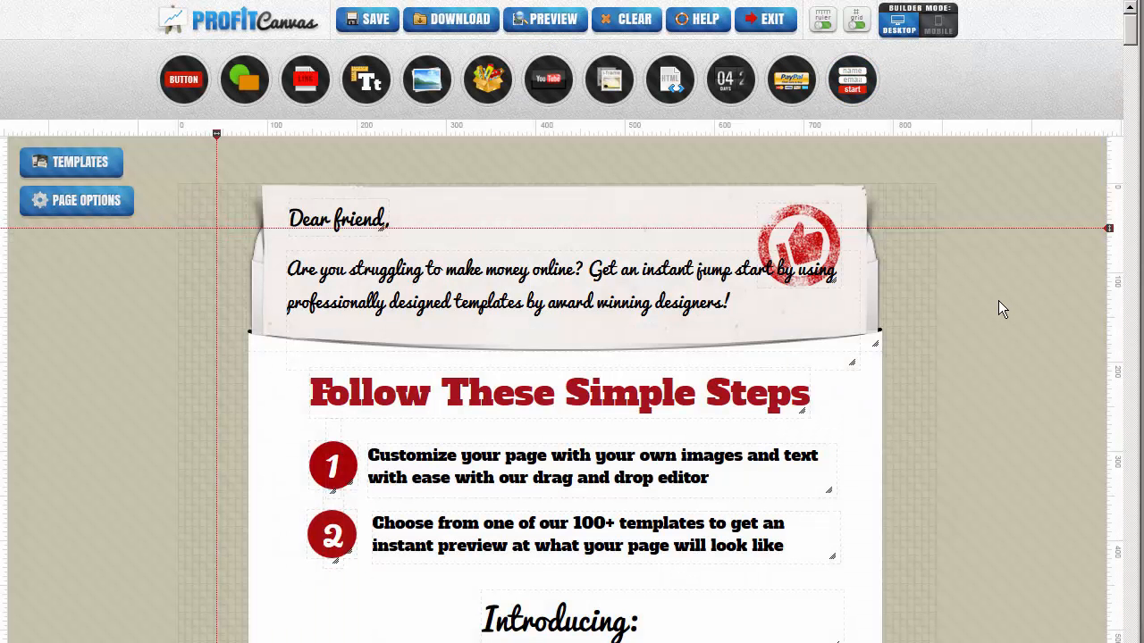
# Step: Extend the white background panel below the countdown timer down past the video and its "hello kitty" text
pyautogui.scroll(-3, 998, 300)
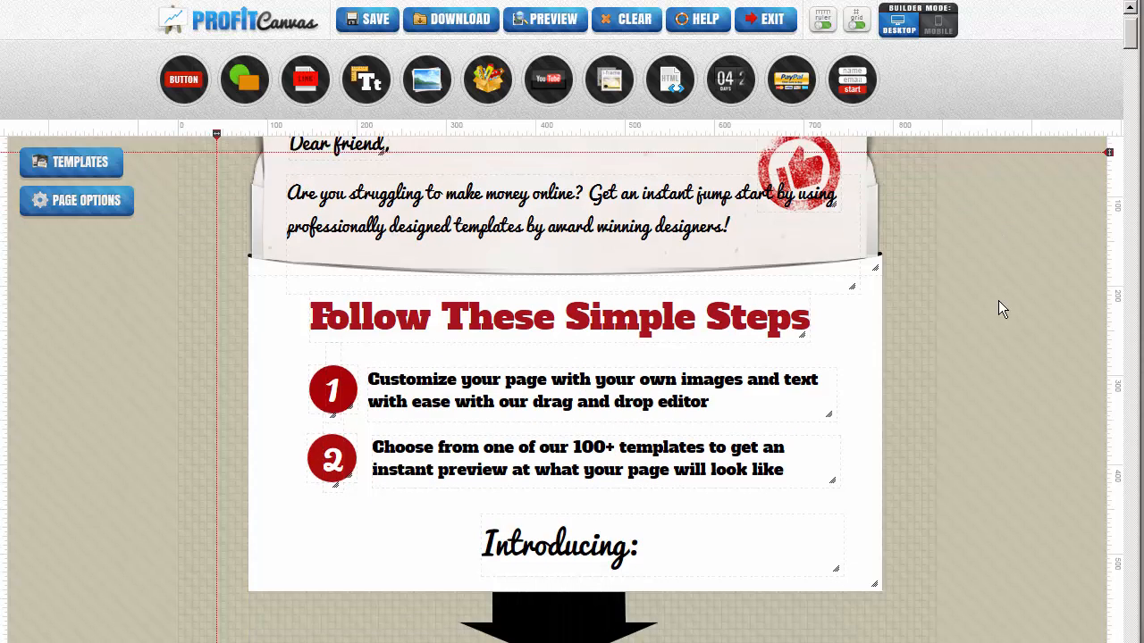
pyautogui.scroll(3, 998, 300)
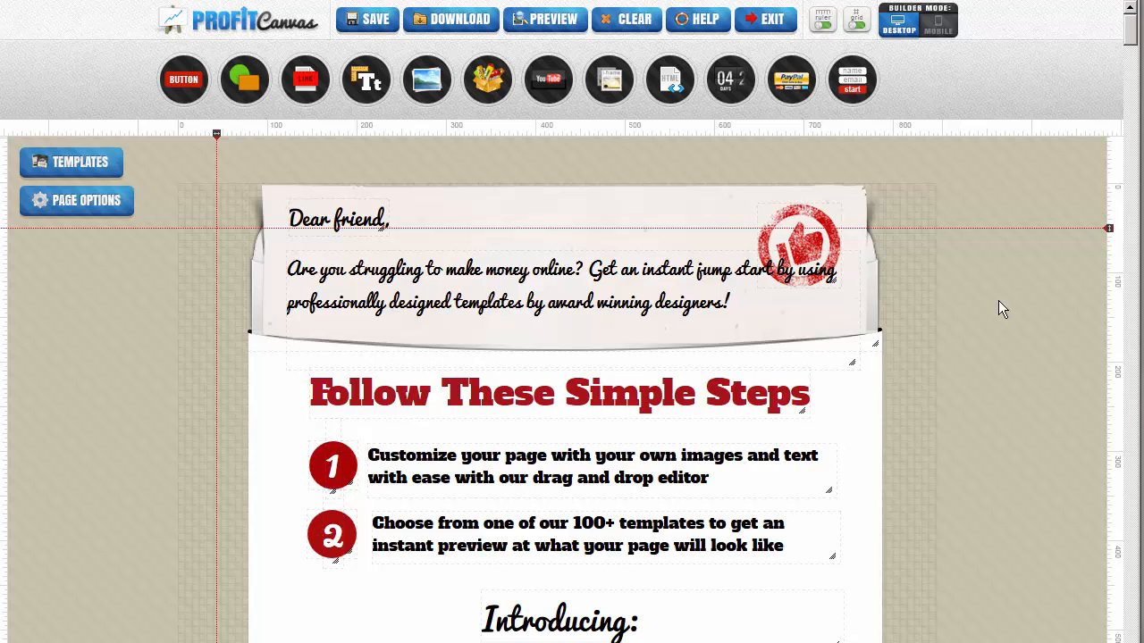
pyautogui.scroll(-9, 886, 350)
pyautogui.scroll(-8, 885, 343)
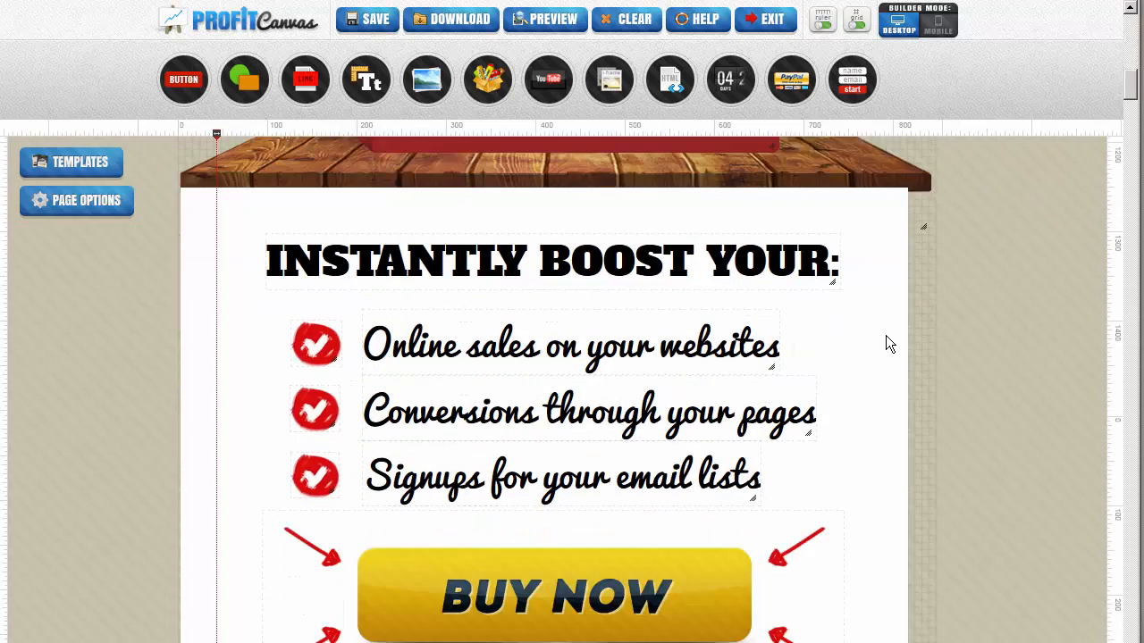
pyautogui.scroll(-1, 607, 312)
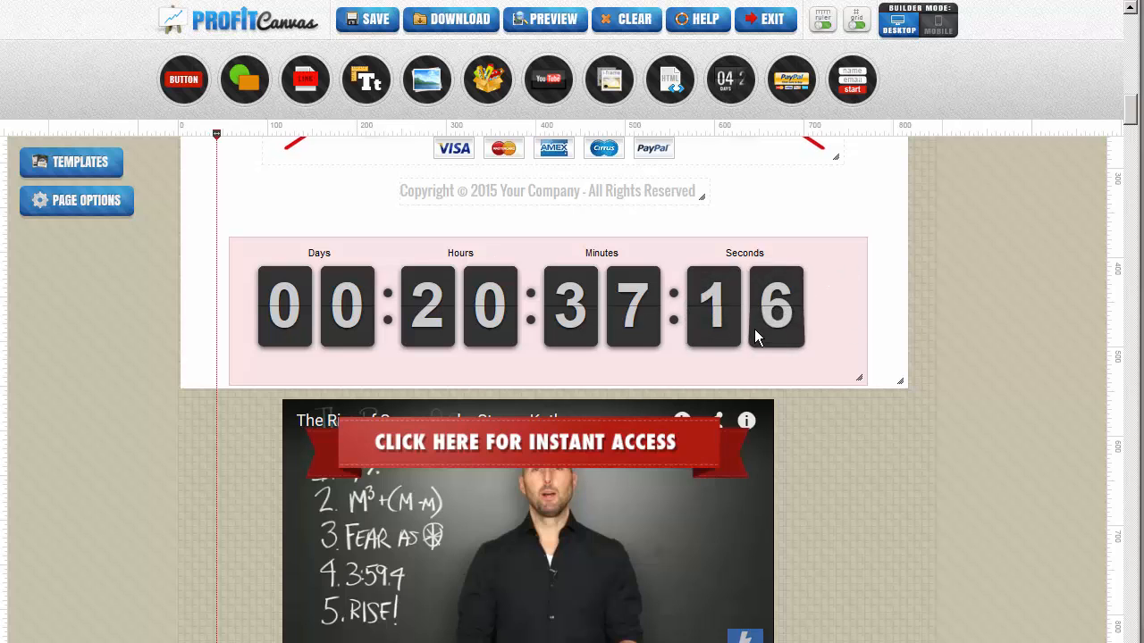
pyautogui.scroll(-3, 756, 313)
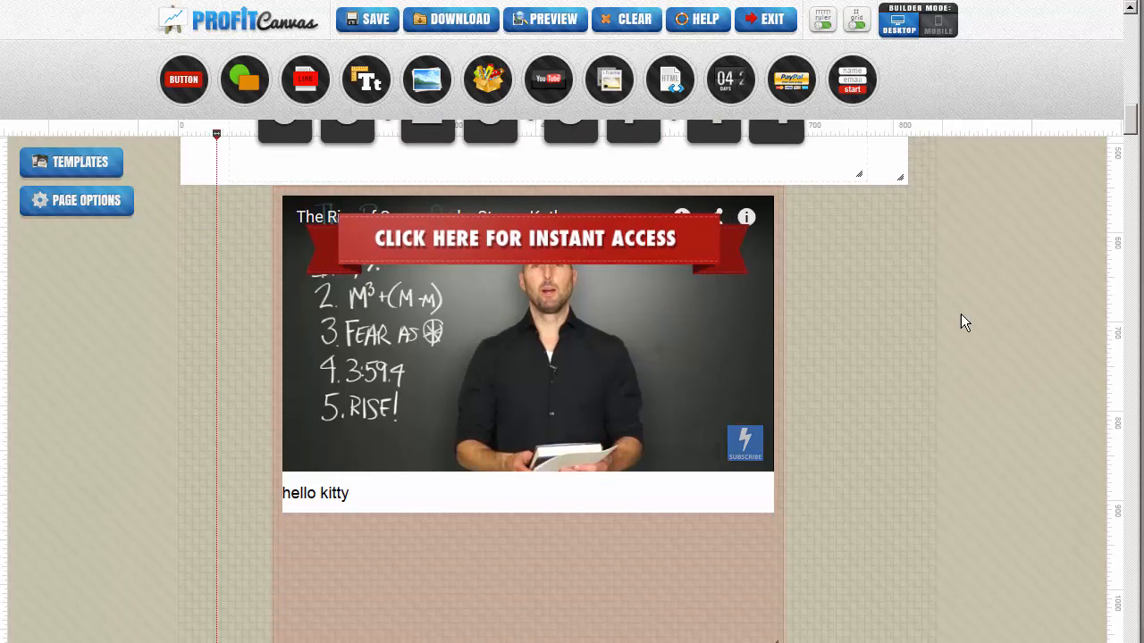
pyautogui.scroll(7, 850, 230)
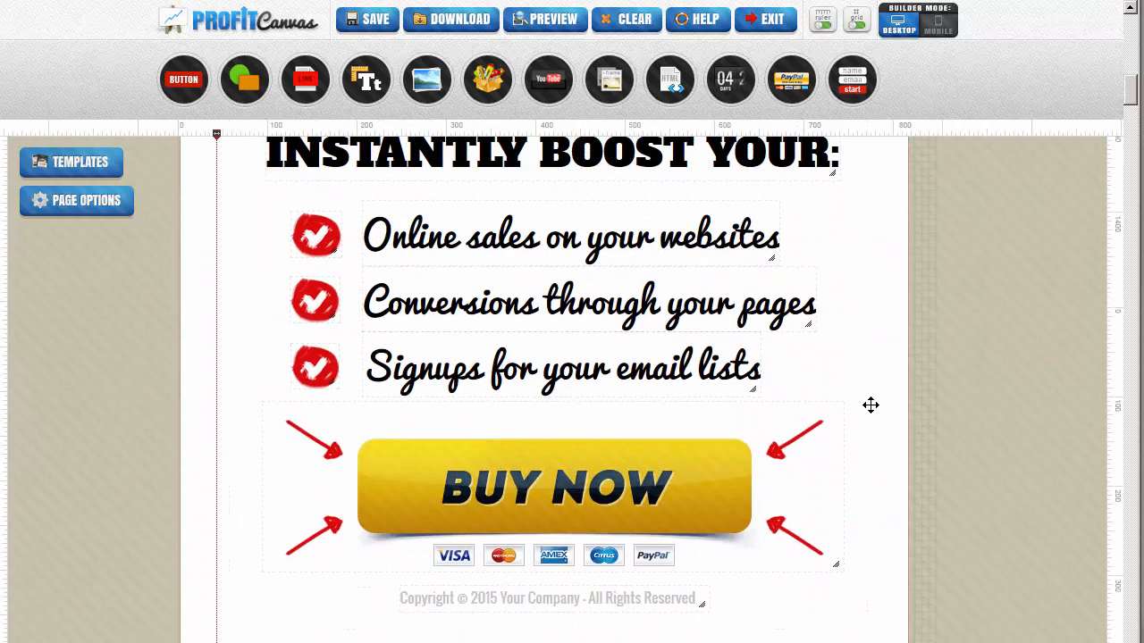
pyautogui.scroll(-5, 870, 402)
pyautogui.scroll(-2, 834, 484)
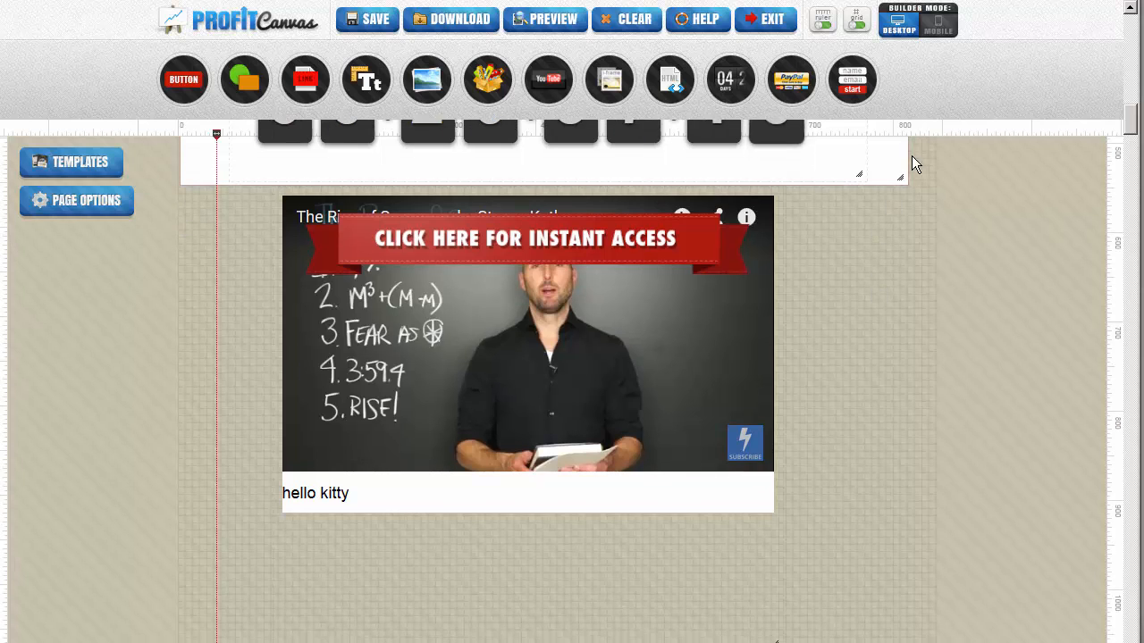
pyautogui.moveTo(901, 173); pyautogui.dragTo(896, 528)
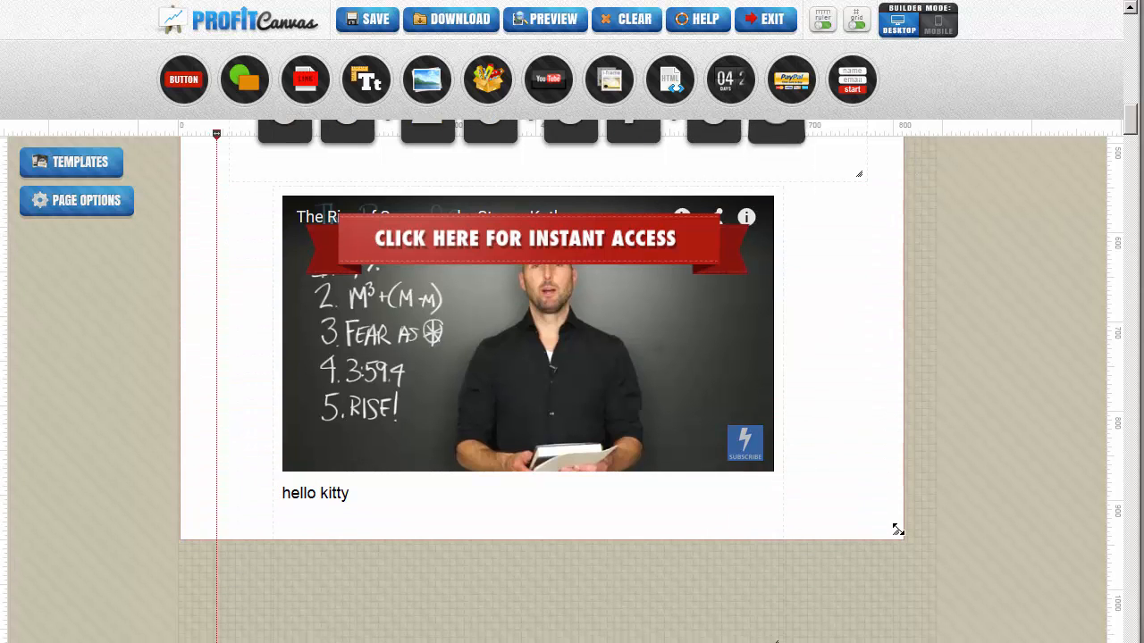
# Step: Review the page layout from the countdown timer up to the letter header and back down to the extended white panel
pyautogui.scroll(2, 707, 442)
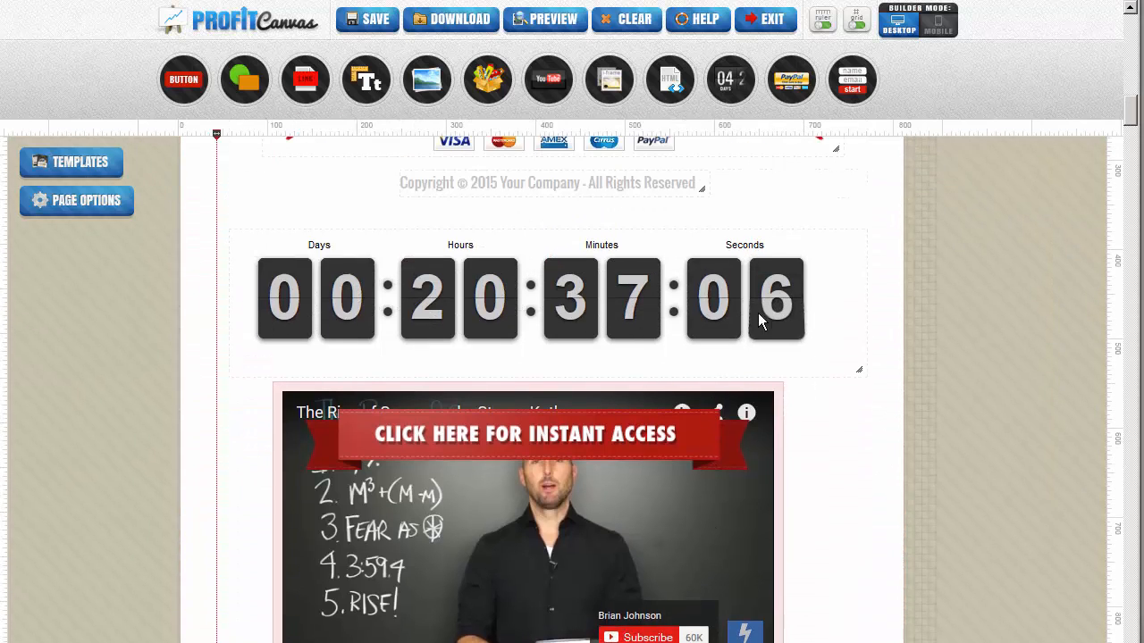
pyautogui.scroll(-2, 868, 500)
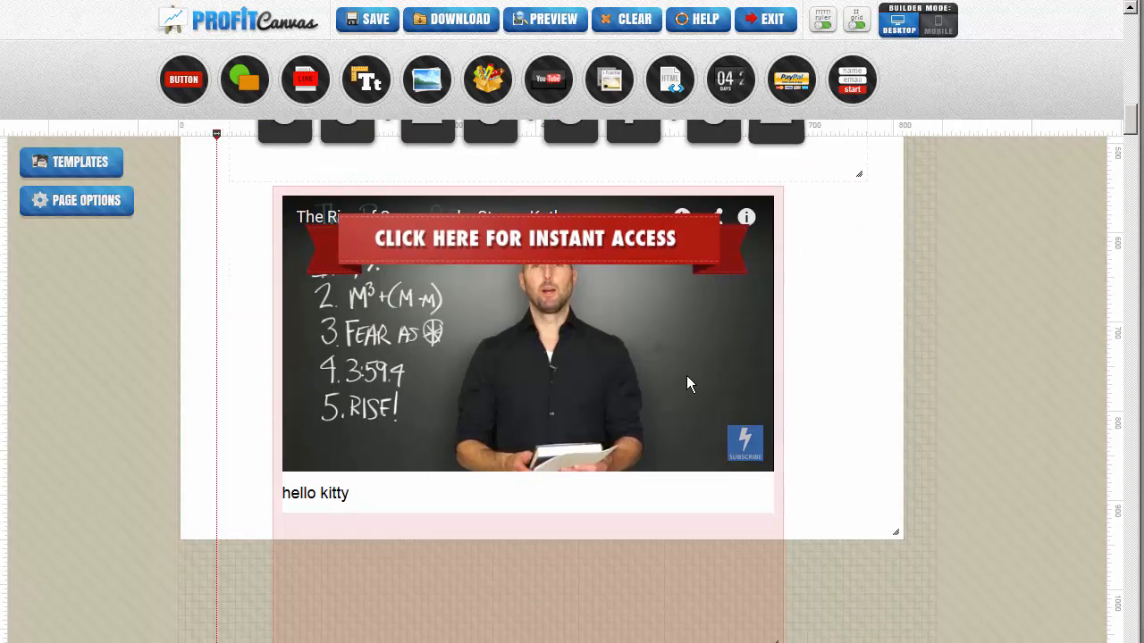
pyautogui.scroll(8, 686, 375)
pyautogui.scroll(6, 687, 375)
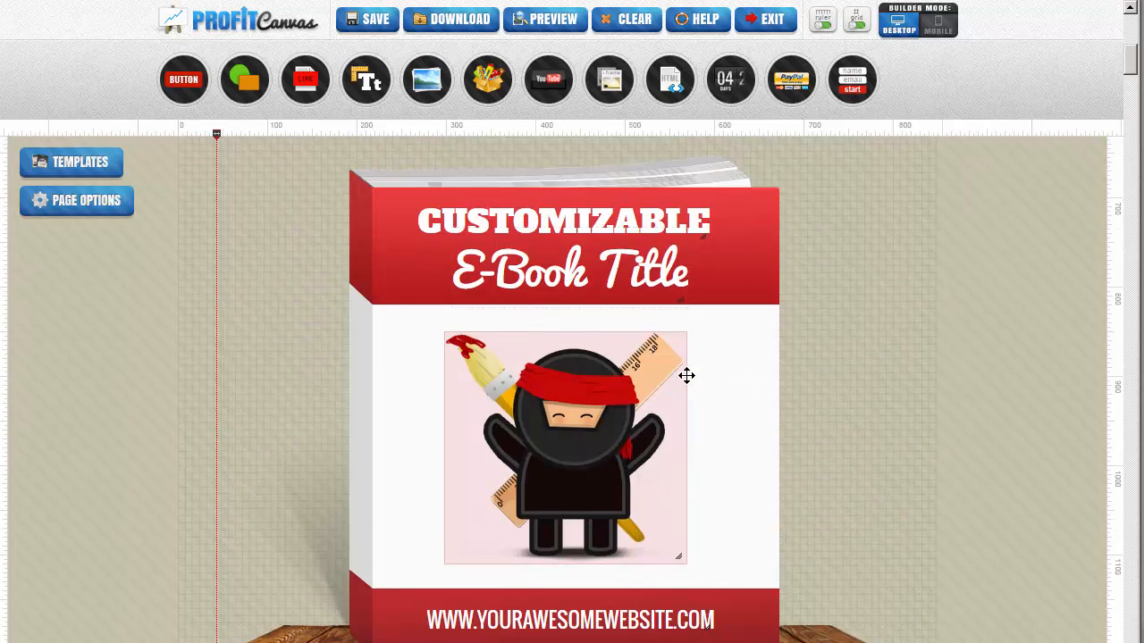
pyautogui.scroll(3, 686, 375)
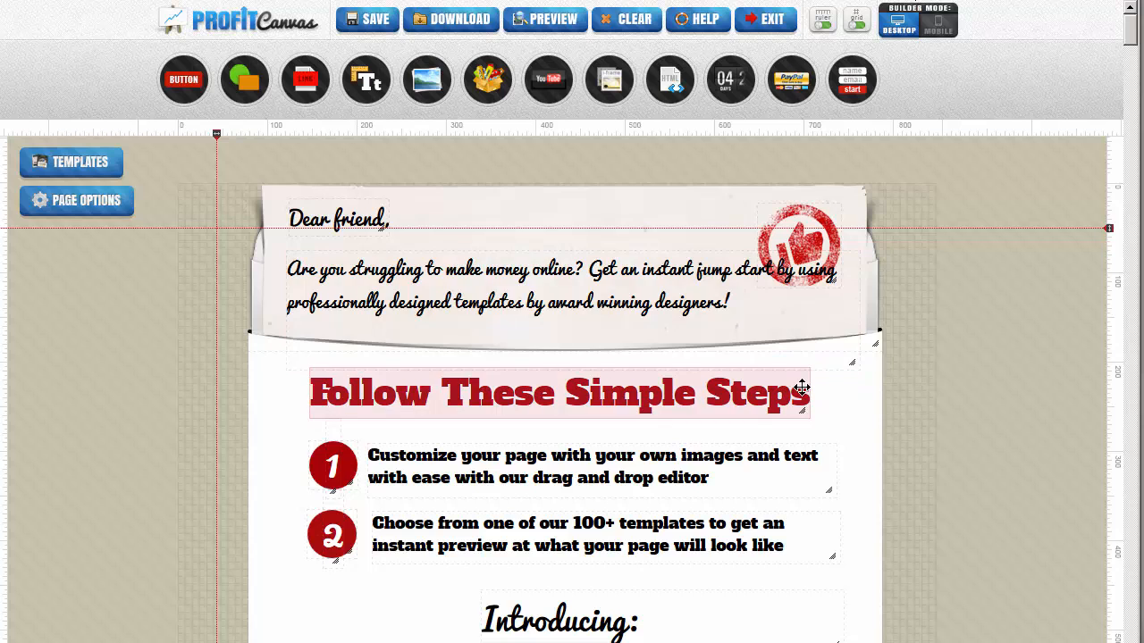
pyautogui.scroll(-10, 802, 386)
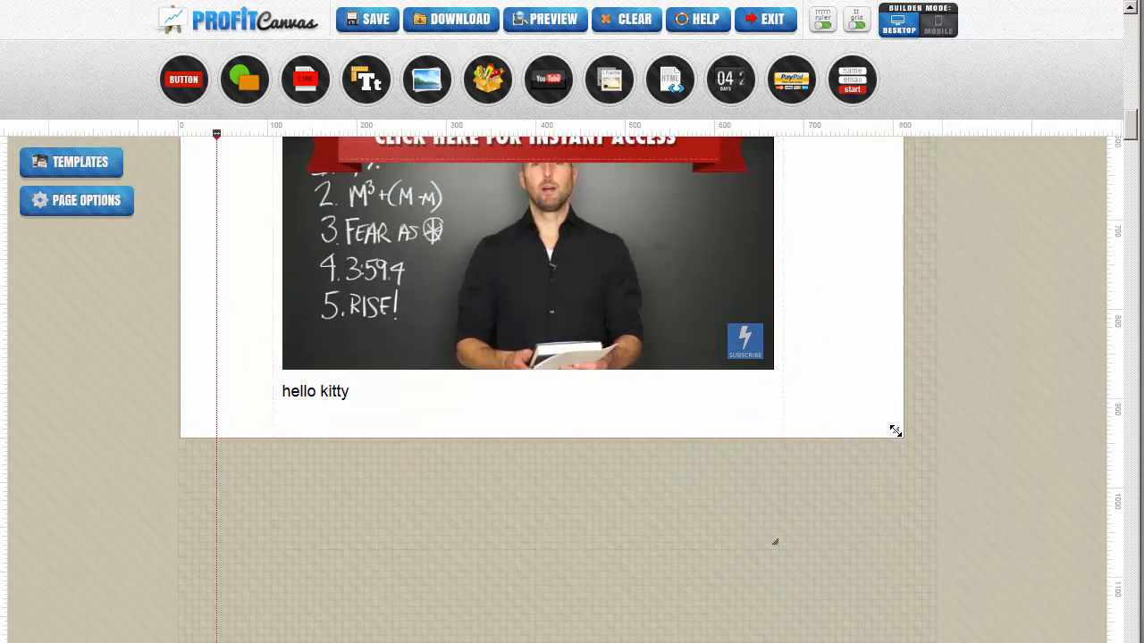
# Step: Extend the white background panel further down, past the lower edge of the video and "hello kitty" block
pyautogui.moveTo(895, 431); pyautogui.dragTo(899, 583)
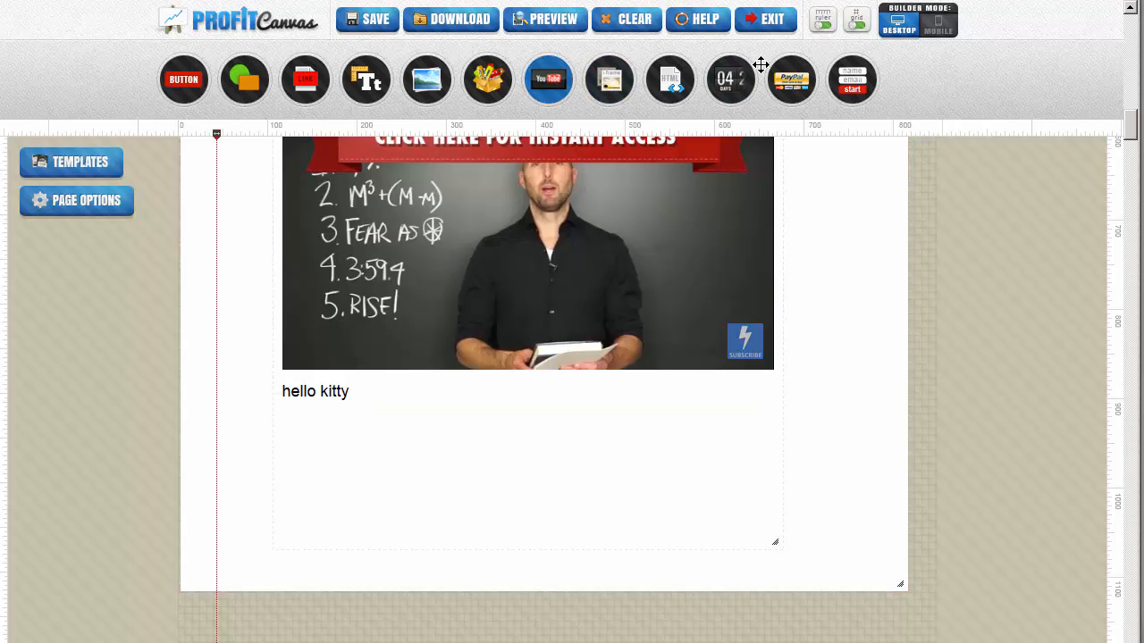
# Step: Bring a PayPal element onto the page to examine its product, cost, currency and image options, and dismiss it without adding anything
pyautogui.moveTo(791, 79); pyautogui.dragTo(538, 451)
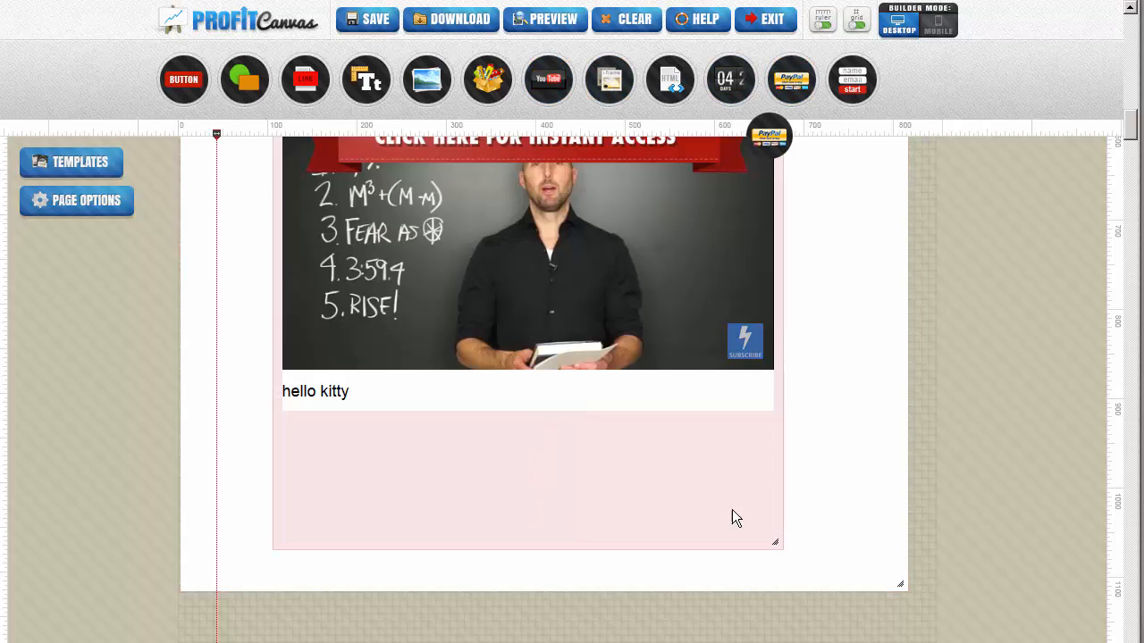
pyautogui.moveTo(732, 510); pyautogui.dragTo(785, 488)
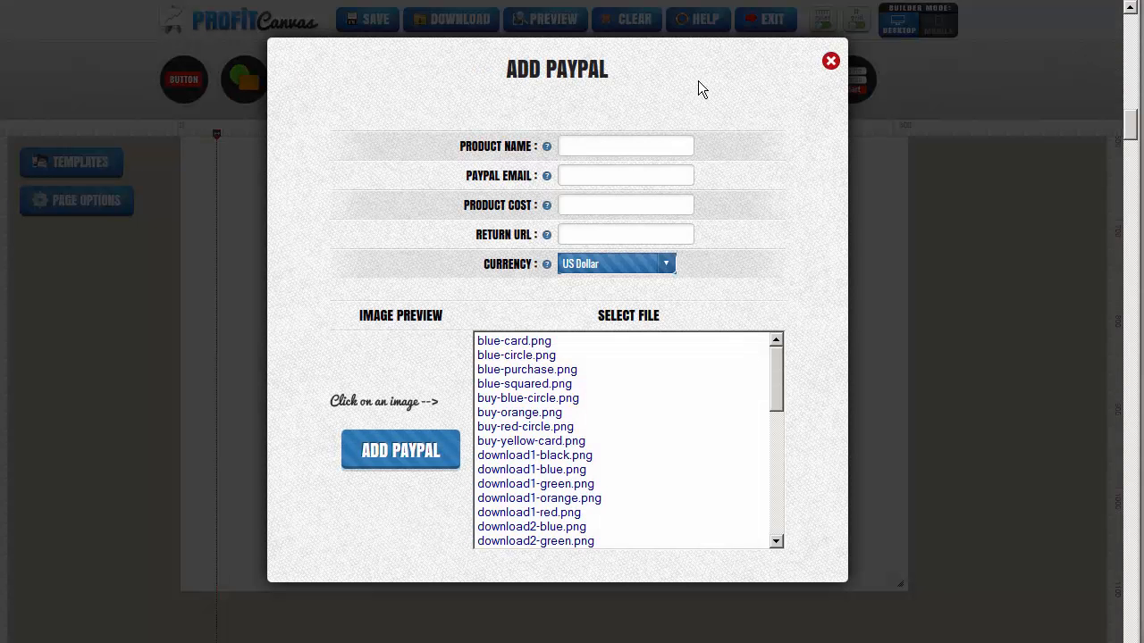
pyautogui.click(830, 60)
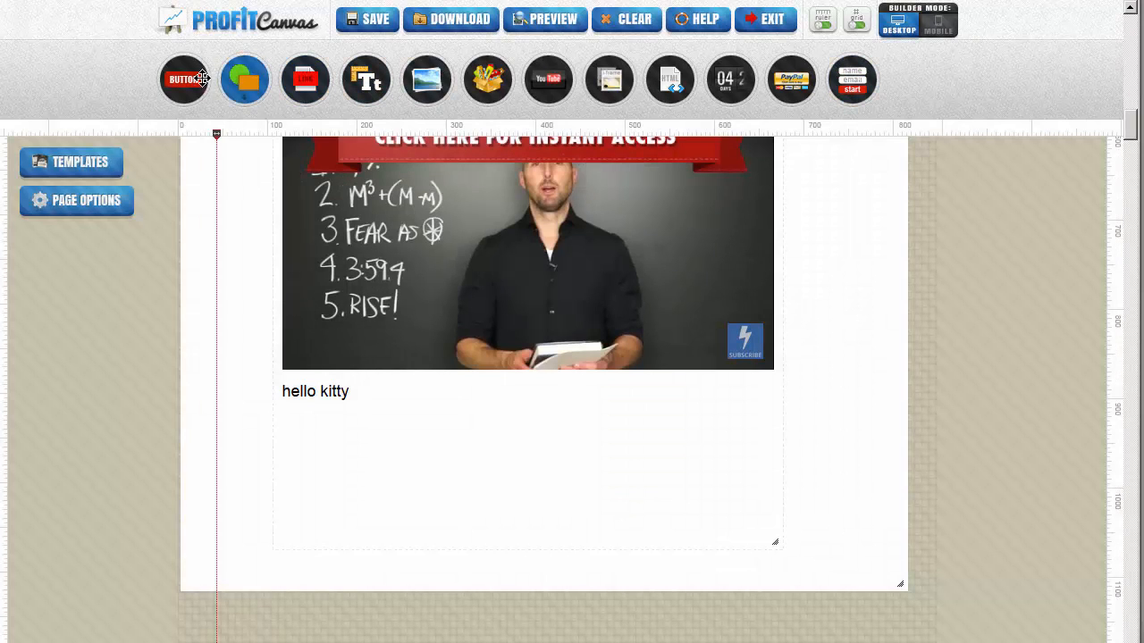
pyautogui.moveTo(183, 79); pyautogui.dragTo(836, 486)
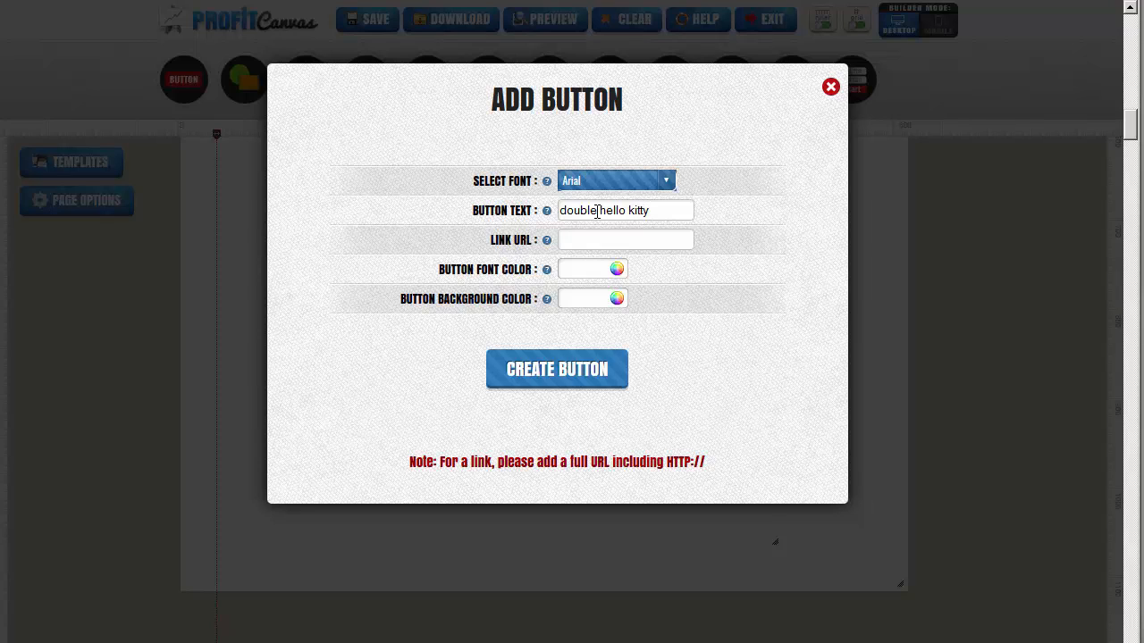
pyautogui.write('htt')
pyautogui.press('Down')
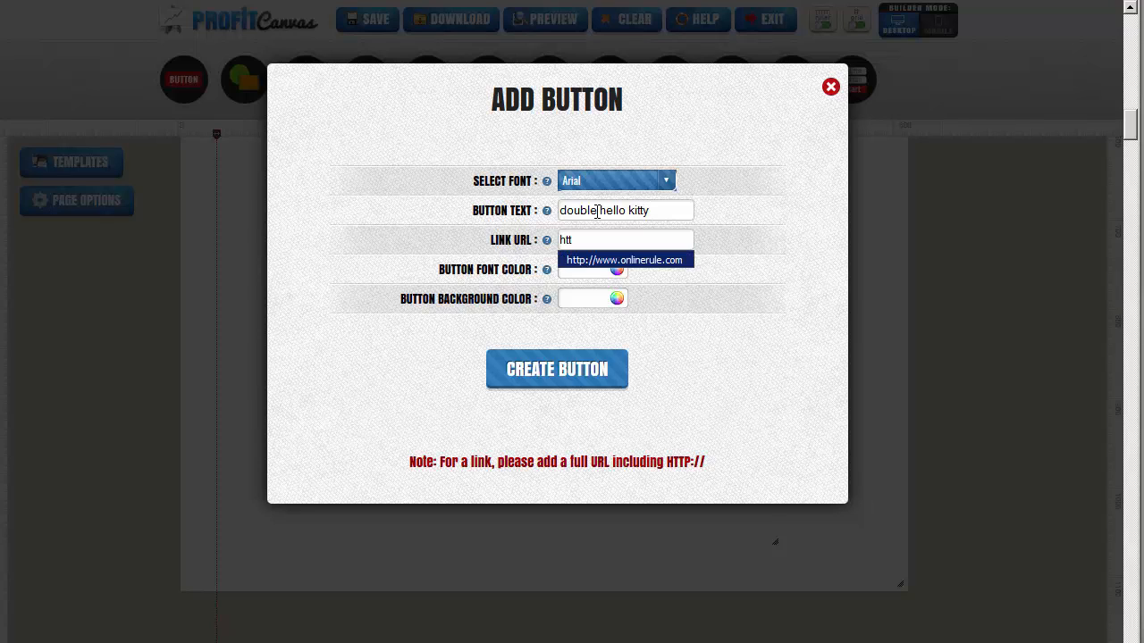
pyautogui.press('Return')
pyautogui.click(567, 382)
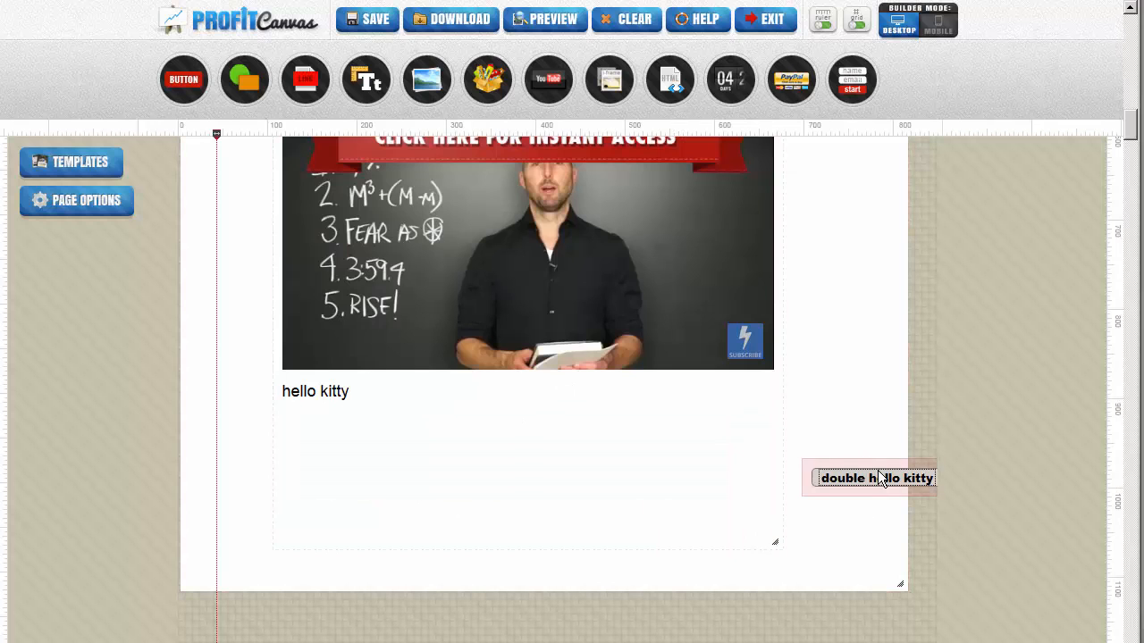
# Step: Shorten the video and "hello kitty" block and position the "double hello kitty" button centred just beneath it
pyautogui.moveTo(837, 462); pyautogui.dragTo(520, 558)
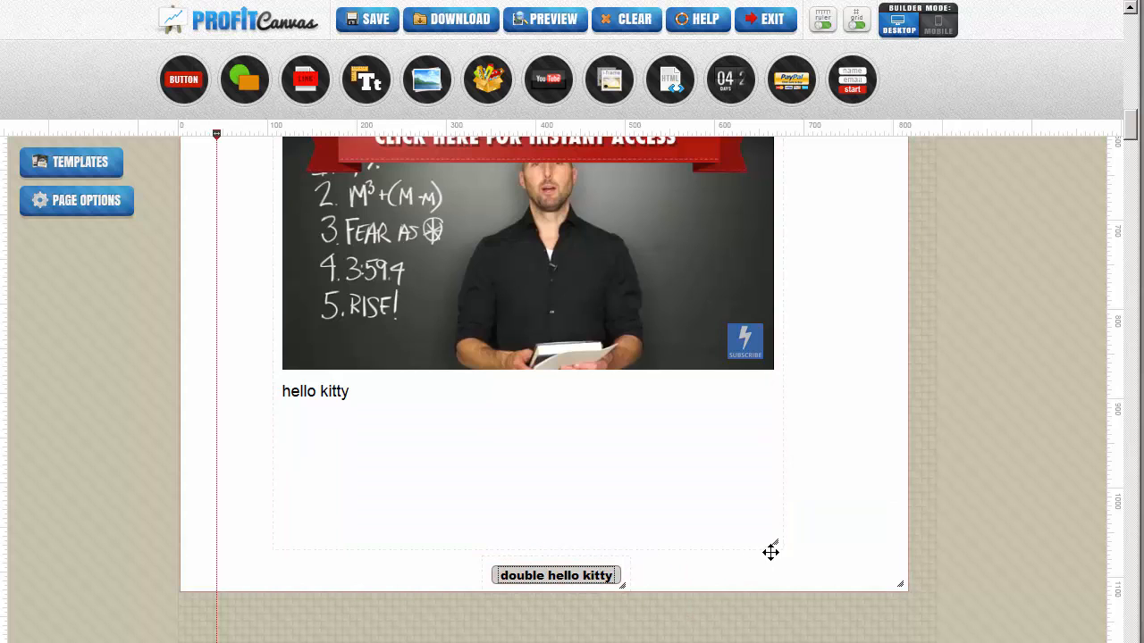
pyautogui.moveTo(773, 541); pyautogui.dragTo(773, 427)
pyautogui.moveTo(559, 564); pyautogui.dragTo(547, 448)
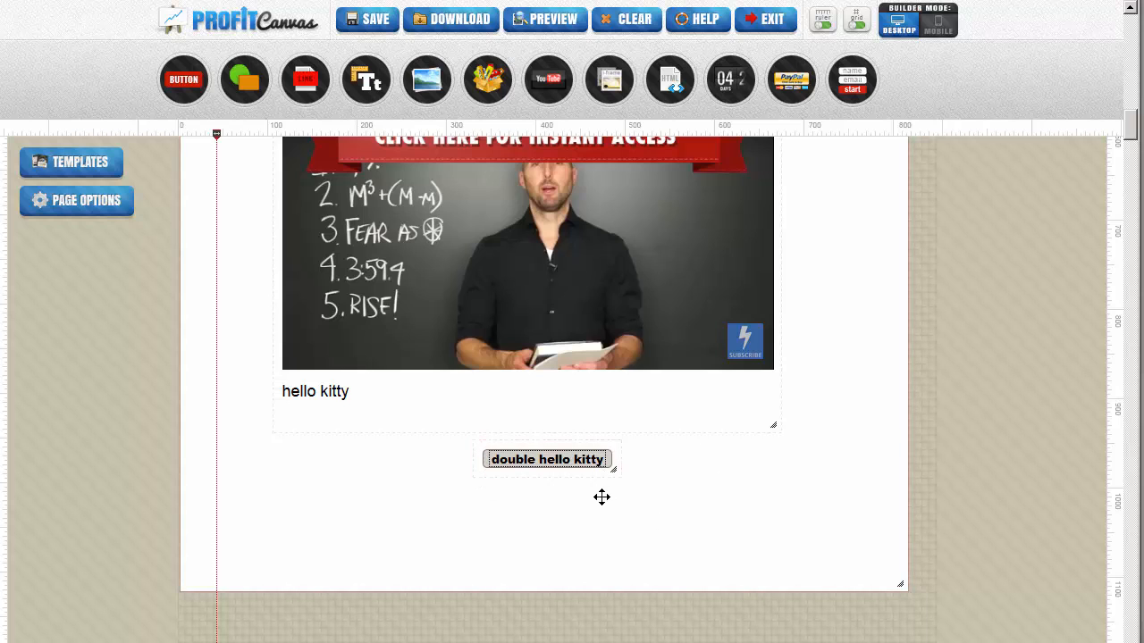
# Step: Save the desktop page and switch the builder to mobile mode
pyautogui.click(375, 20)
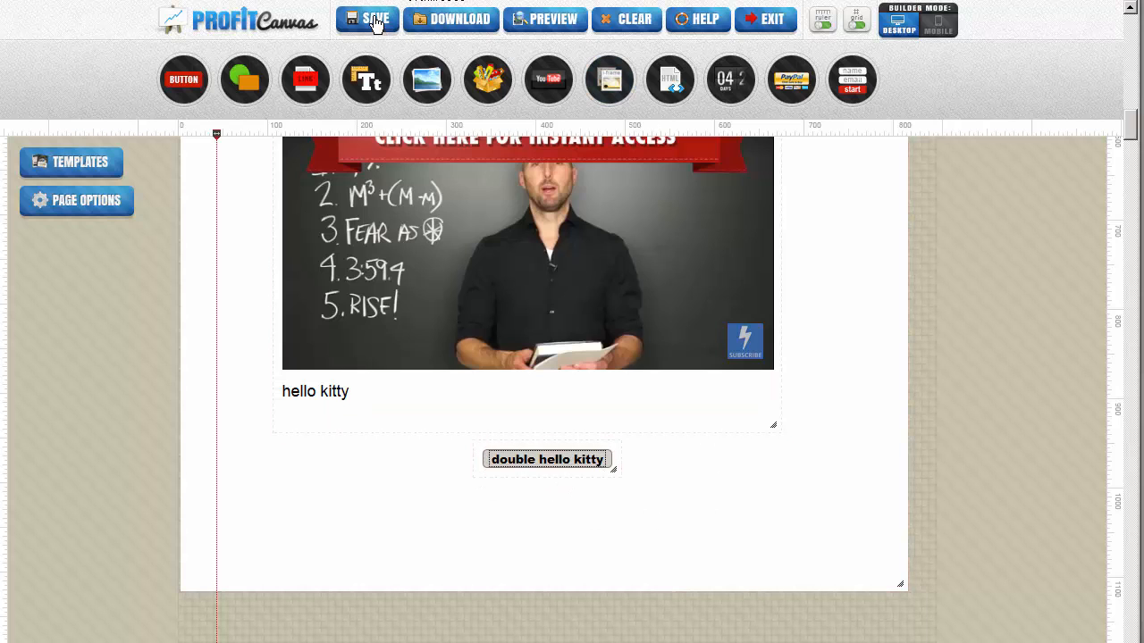
pyautogui.click(604, 283)
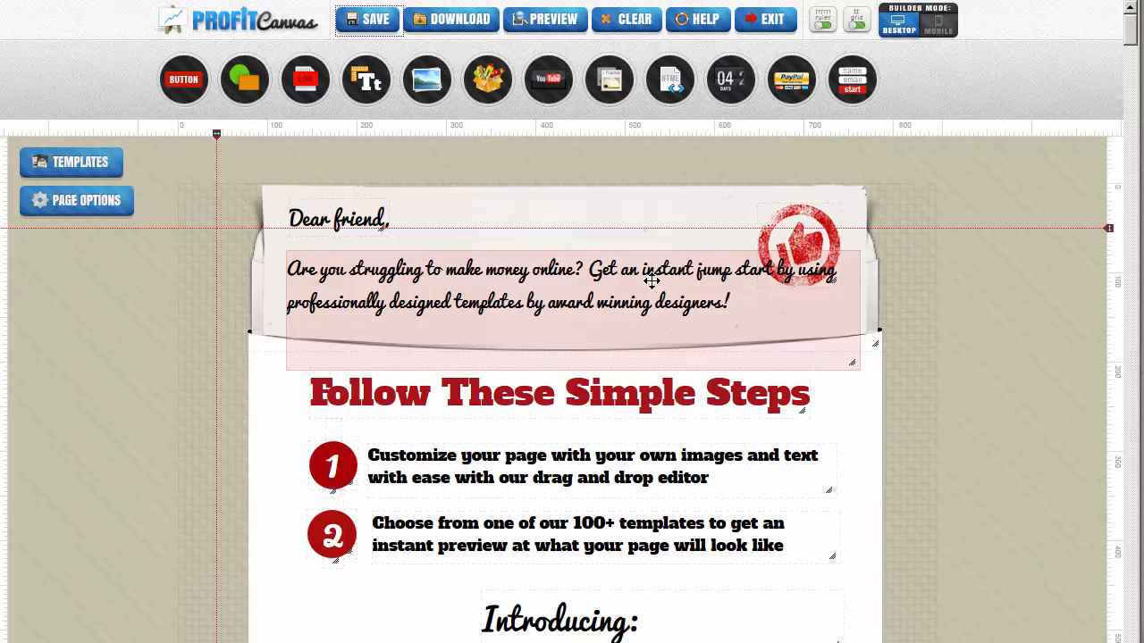
pyautogui.click(938, 25)
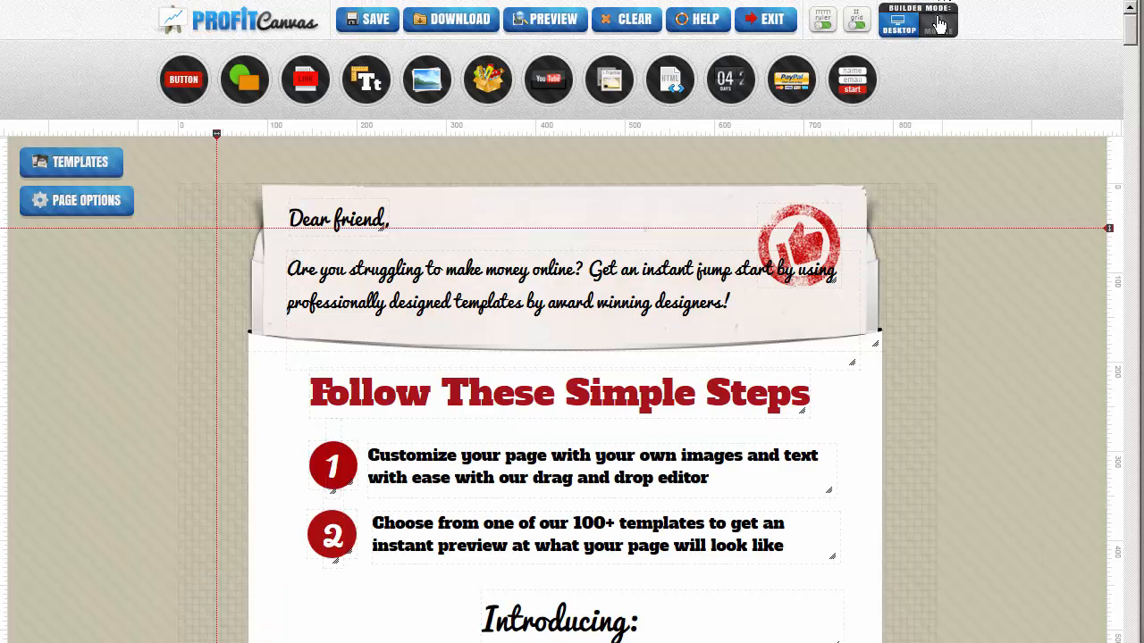
pyautogui.click(618, 283)
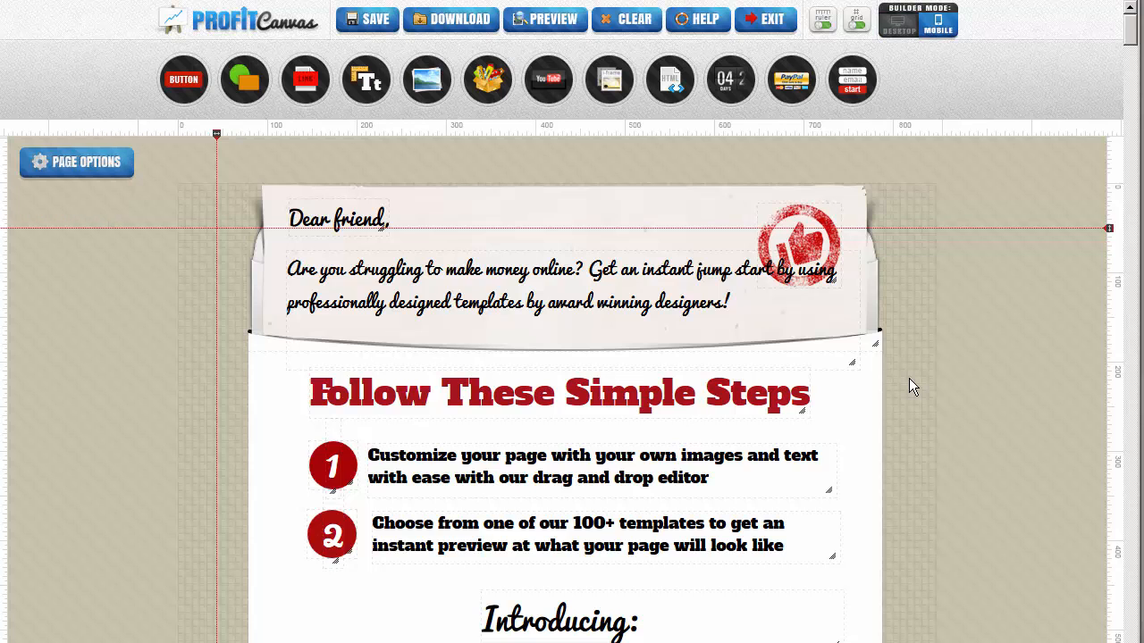
# Step: Extend the mobile layout's white background panel from below the countdown timer down behind the video and "hello kitty" text
pyautogui.scroll(-10, 909, 378)
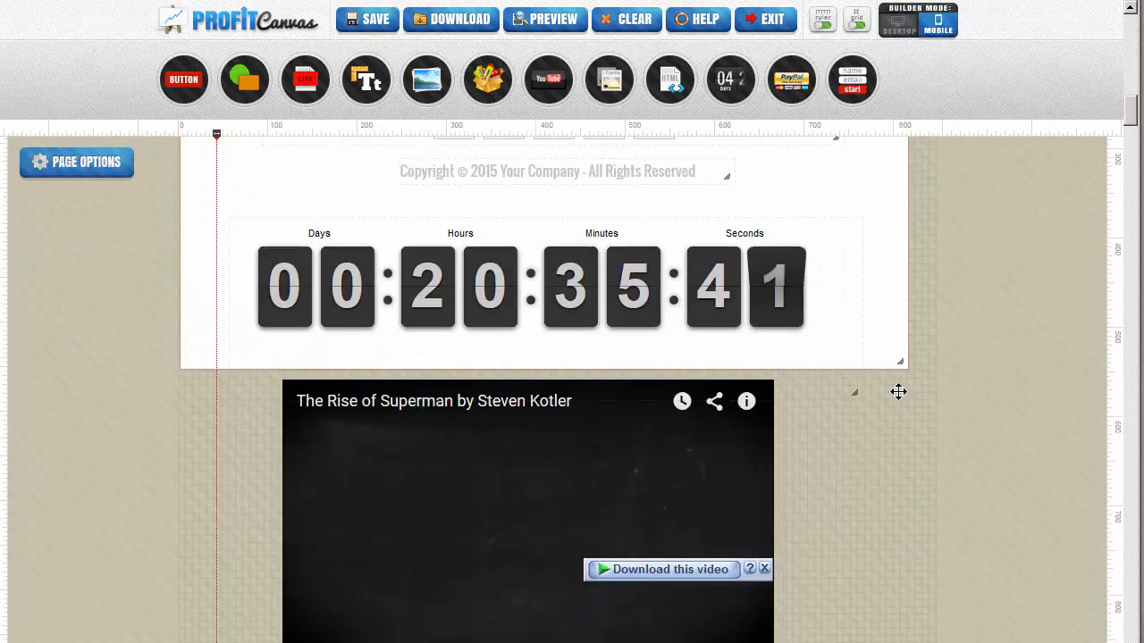
pyautogui.scroll(6, 900, 400)
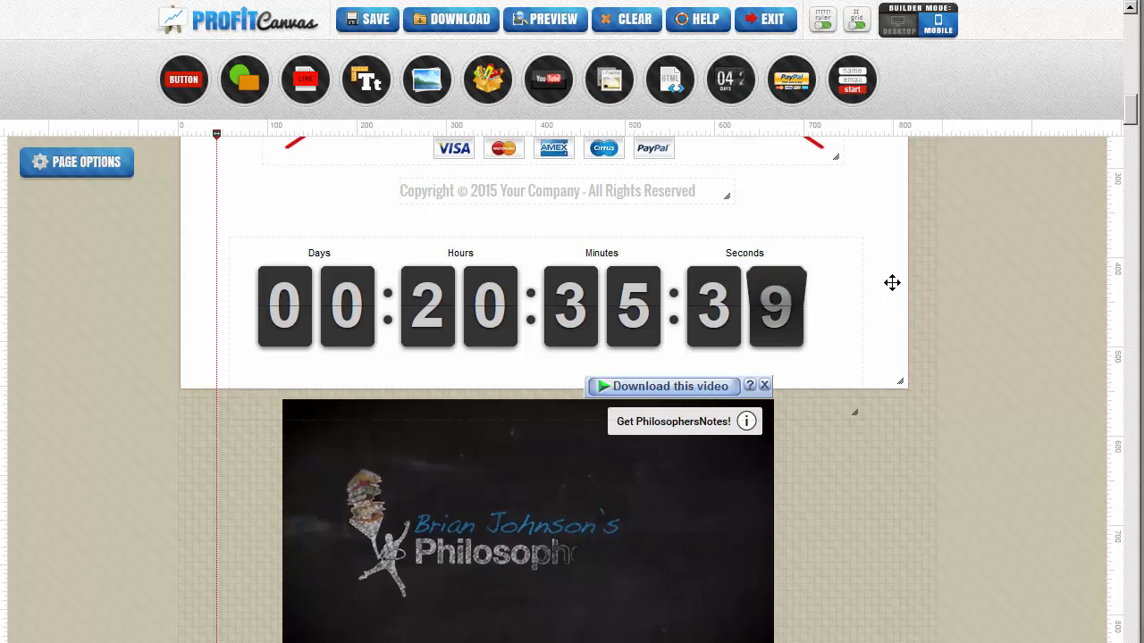
pyautogui.moveTo(900, 381); pyautogui.dragTo(899, 620)
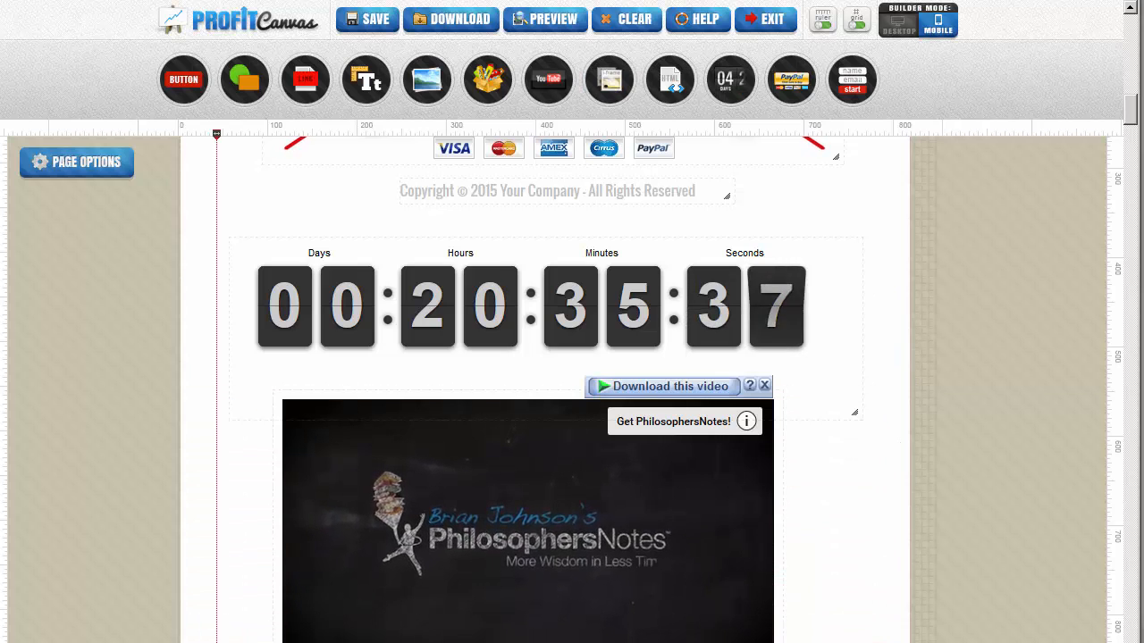
pyautogui.scroll(-5, 886, 497)
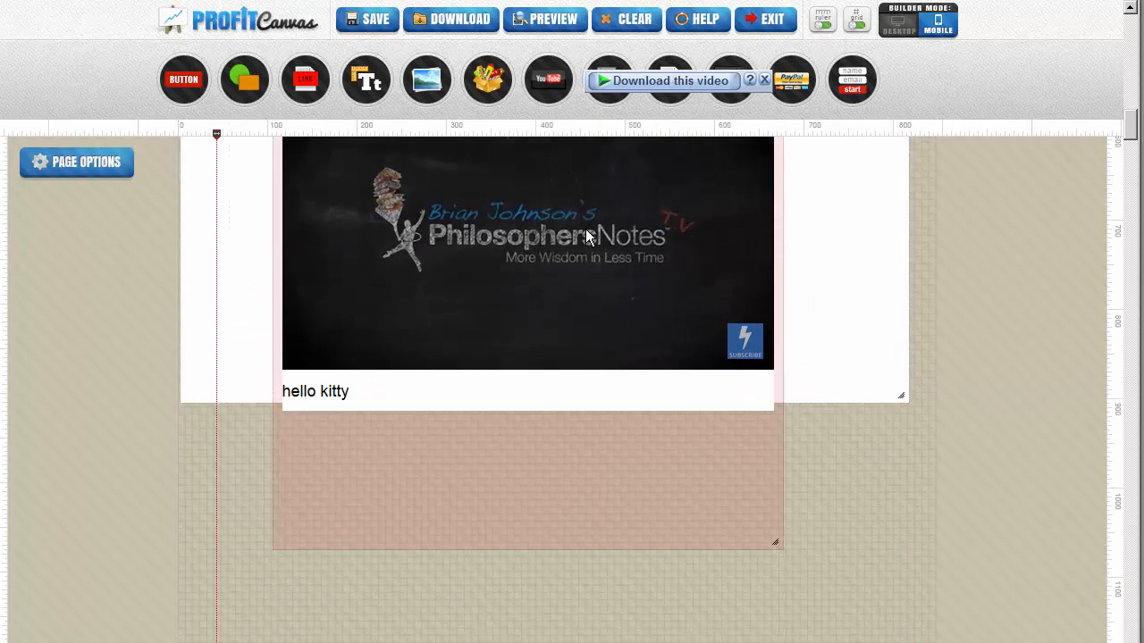
pyautogui.scroll(8, 901, 309)
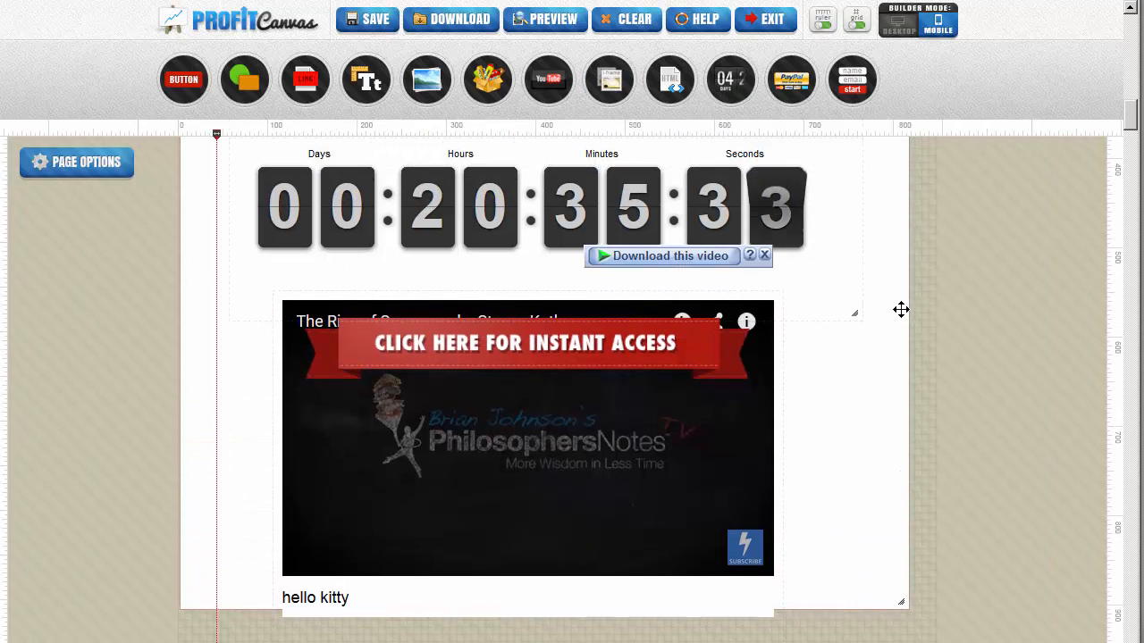
pyautogui.scroll(10, 900, 309)
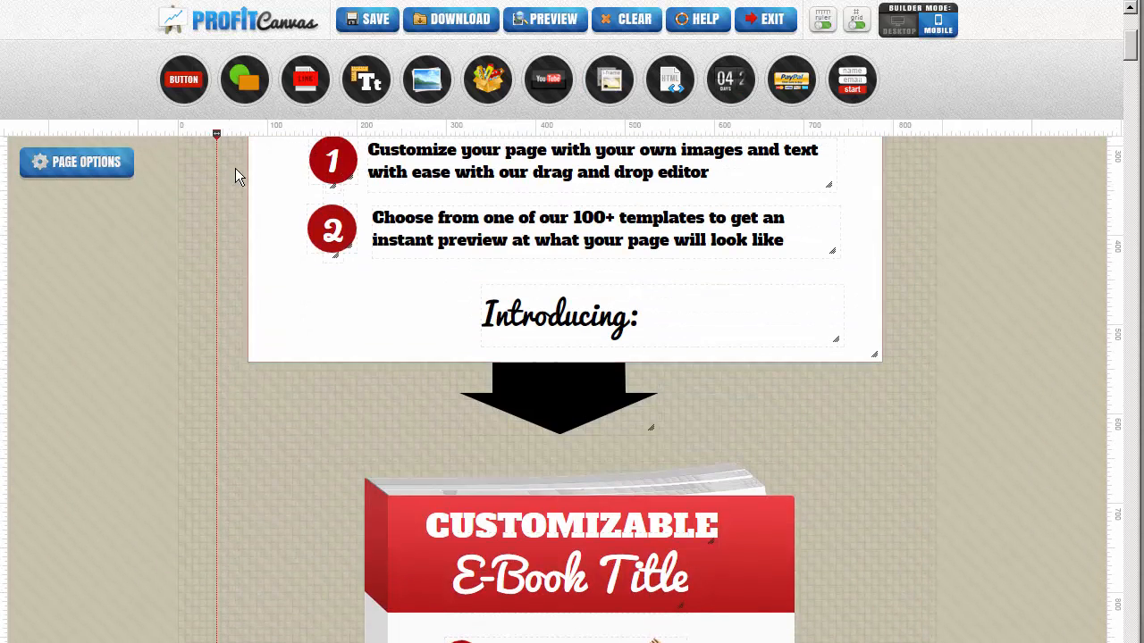
# Step: Examine the mobile version's page options for canvas, background, width and border, and close them unchanged
pyautogui.click(86, 164)
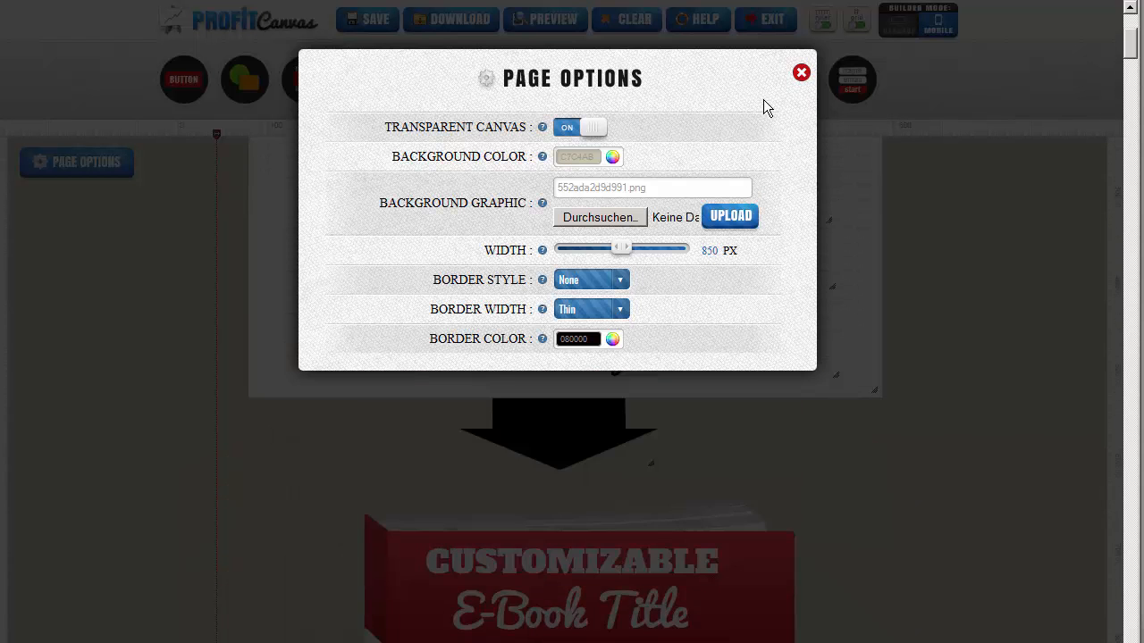
pyautogui.click(799, 73)
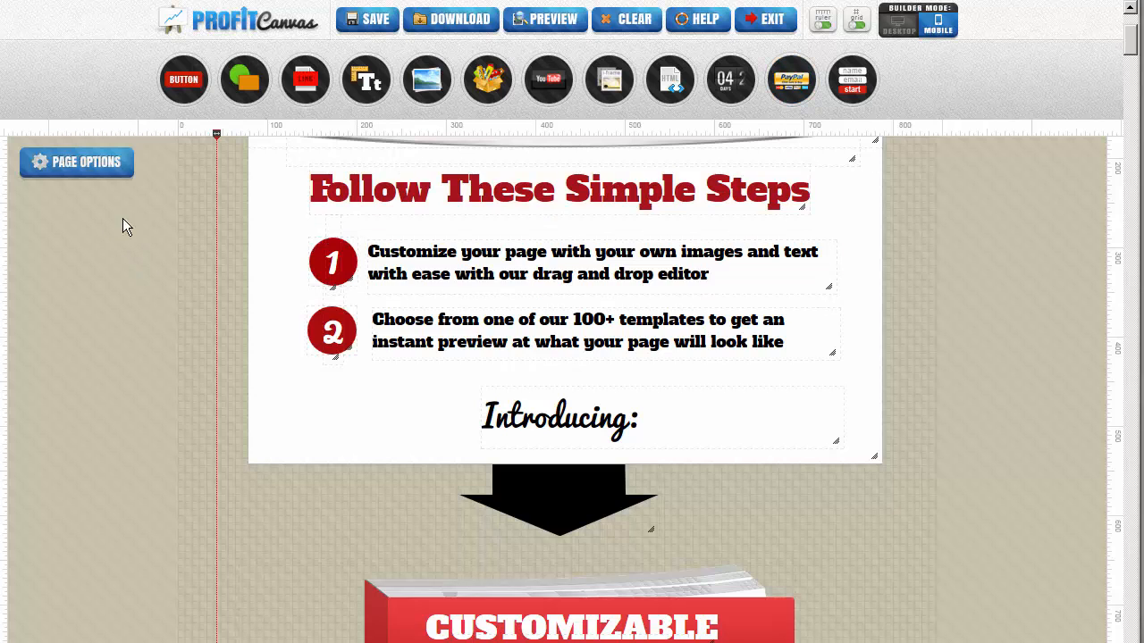
pyautogui.scroll(2, 858, 309)
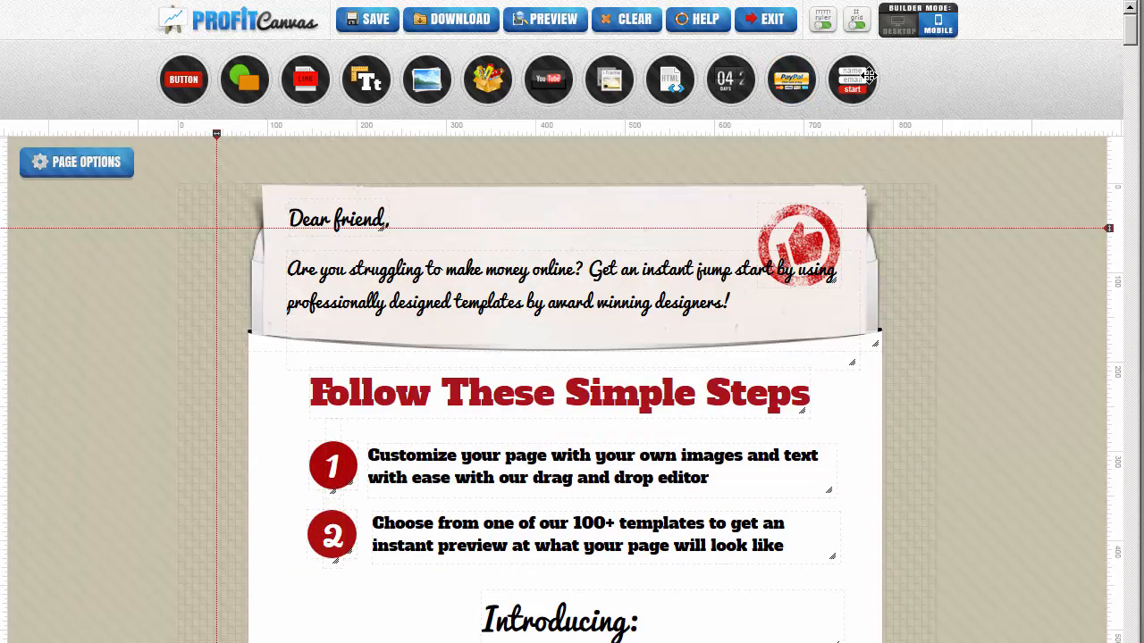
# Step: Return the builder to desktop mode and copy the page to the mobile builder through the page options
pyautogui.click(906, 28)
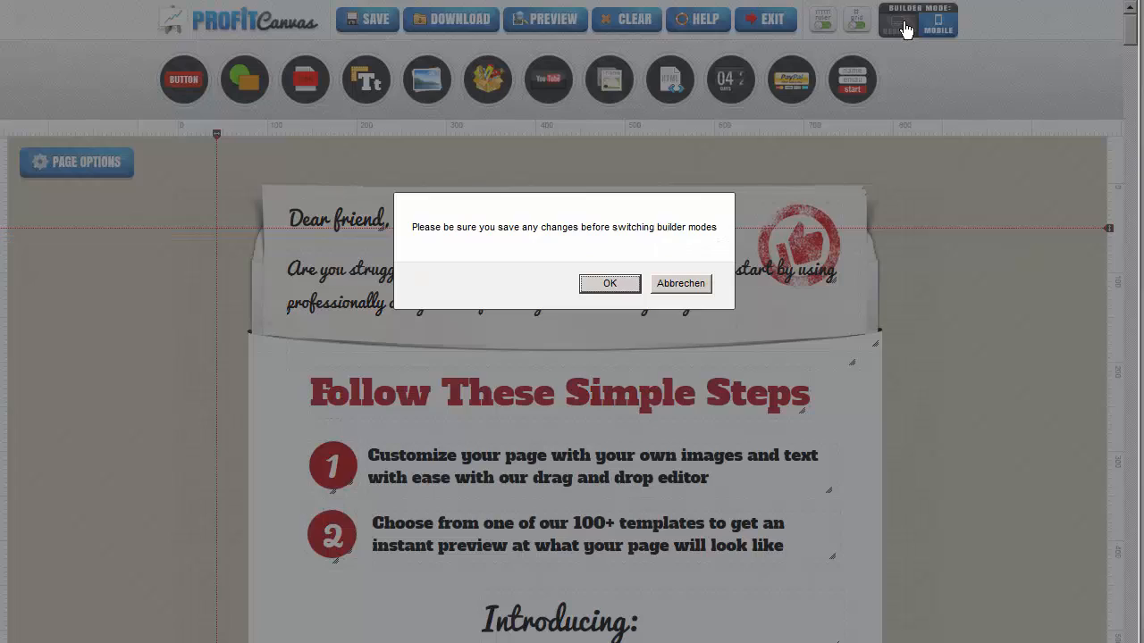
pyautogui.click(609, 285)
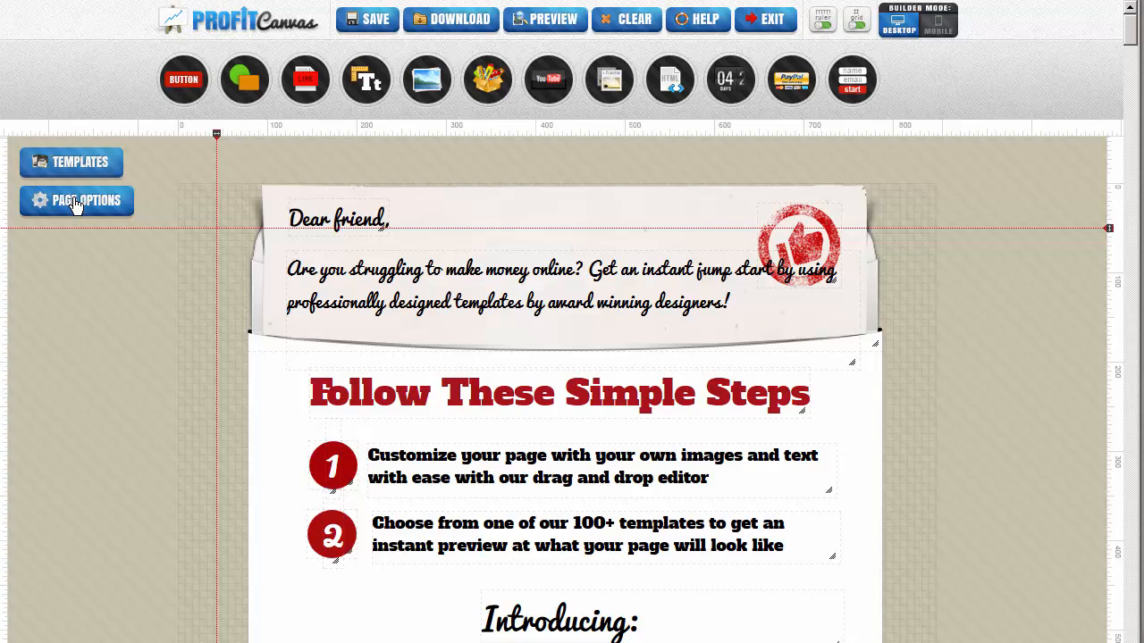
pyautogui.click(77, 202)
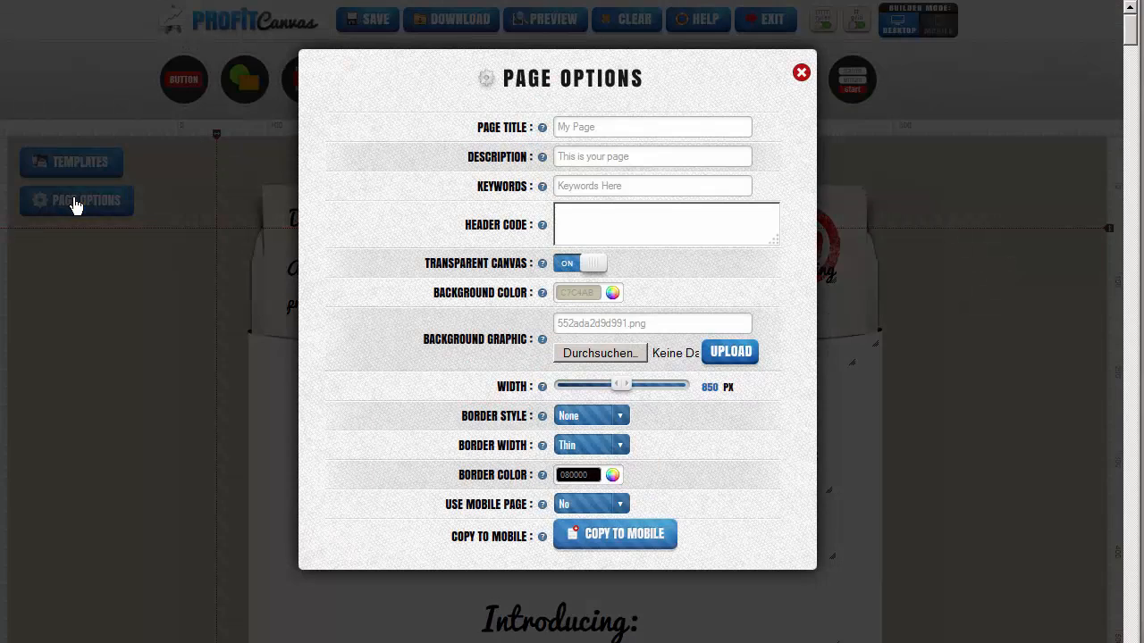
pyautogui.click(626, 536)
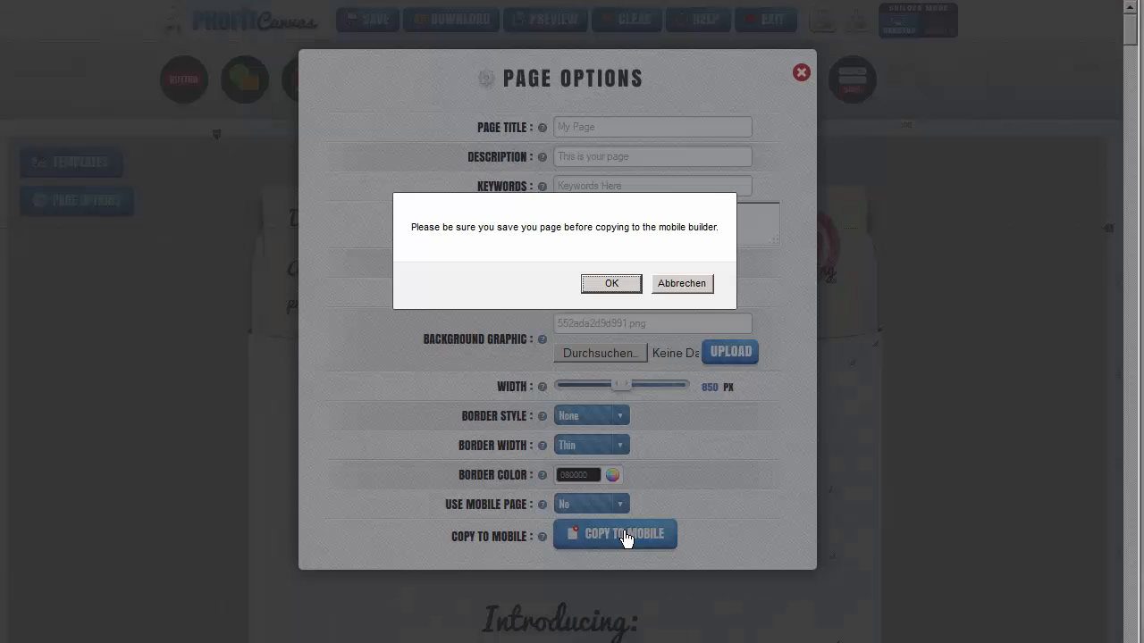
pyautogui.click(614, 283)
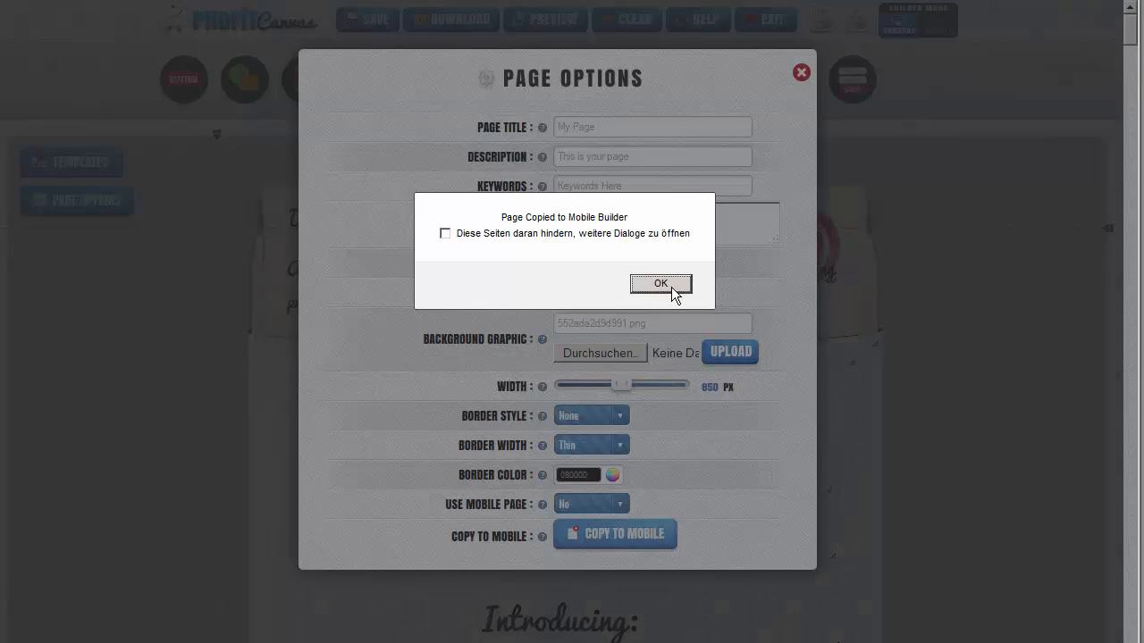
pyautogui.click(671, 288)
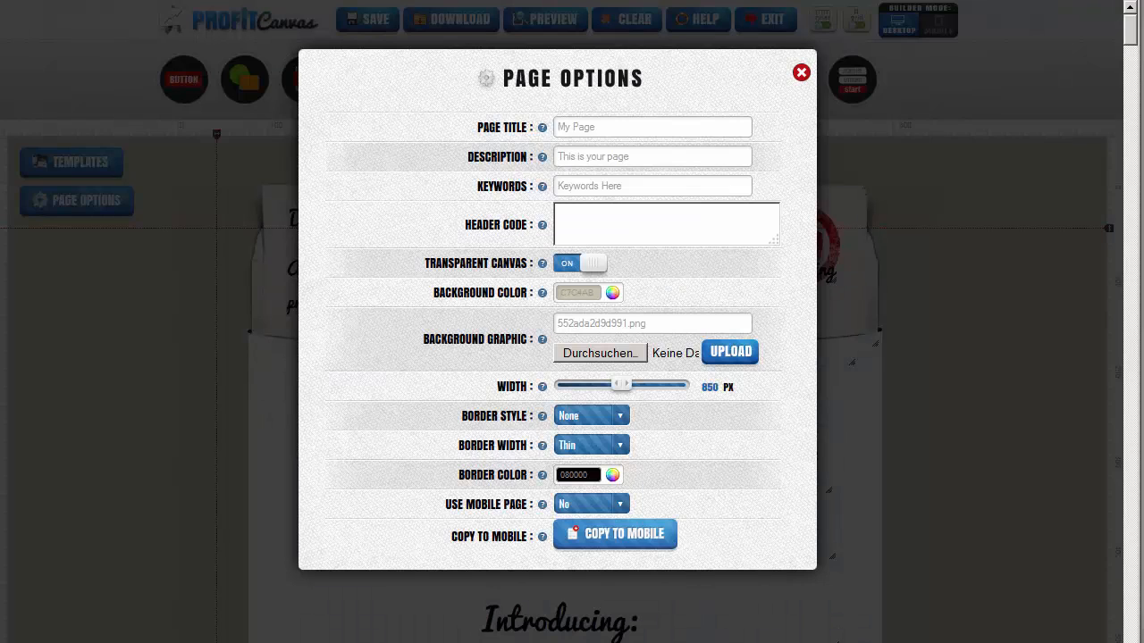
pyautogui.click(802, 73)
# Step: Look over the desktop page from the letter header down to the "double hello kitty" button, and pause the embedded video
pyautogui.scroll(-5, 1035, 174)
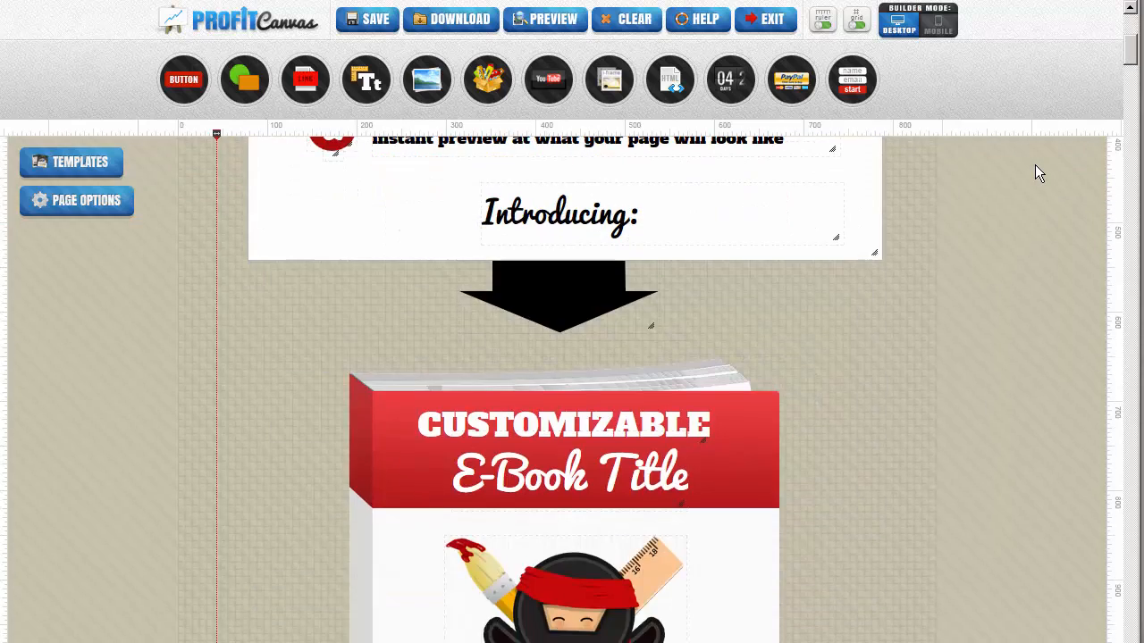
pyautogui.scroll(5, 1017, 164)
pyautogui.scroll(-15, 1017, 165)
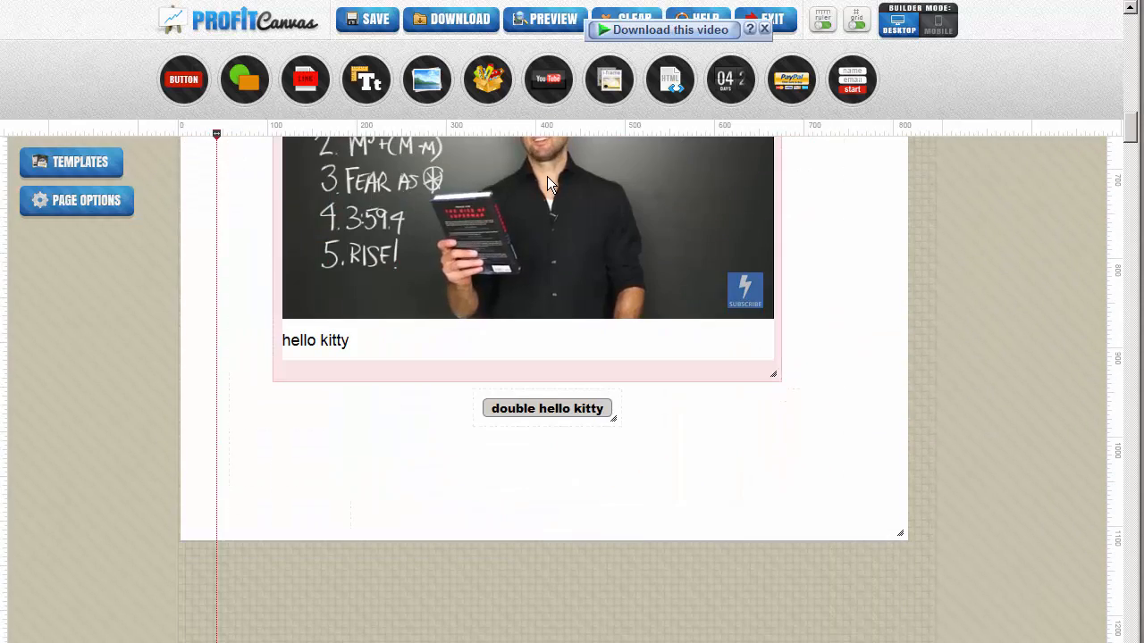
pyautogui.click(547, 176)
pyautogui.scroll(3, 1029, 349)
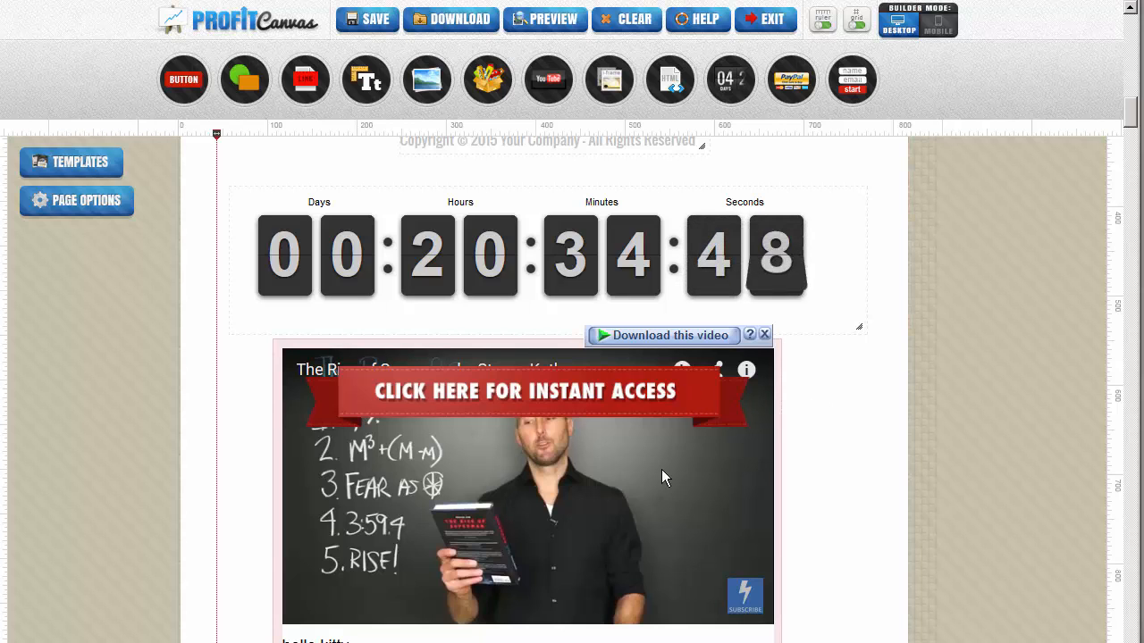
# Step: Switch to mobile mode, check the copied layout down to the video and "double hello kitty" button, and pause the video
pyautogui.click(940, 30)
pyautogui.click(617, 285)
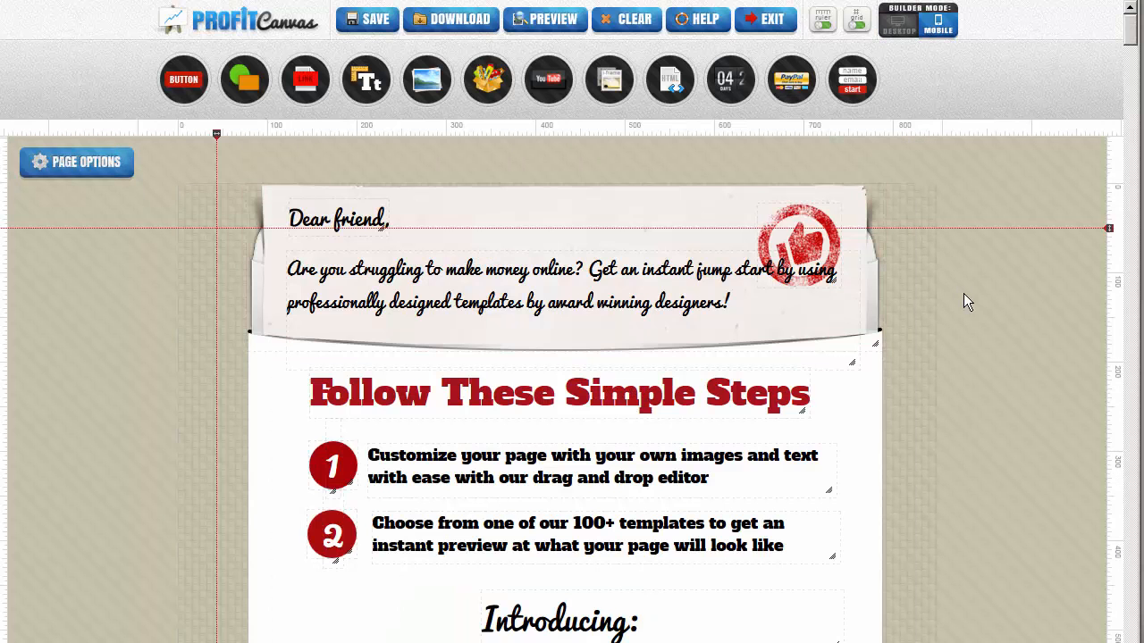
pyautogui.scroll(-10, 956, 295)
pyautogui.scroll(-4, 946, 290)
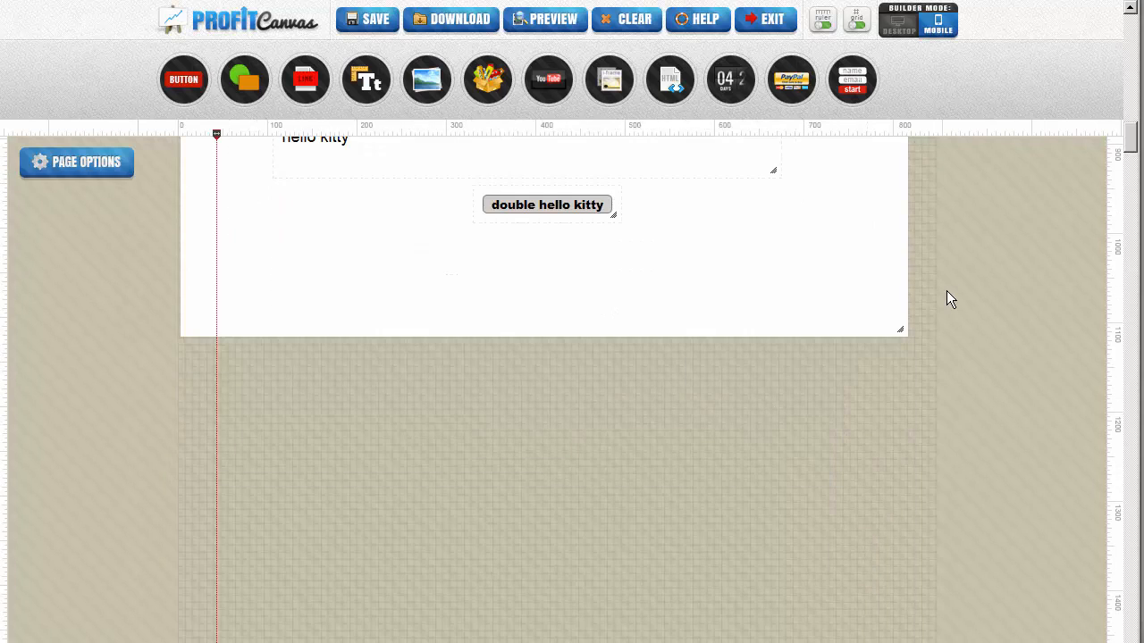
pyautogui.scroll(4, 946, 290)
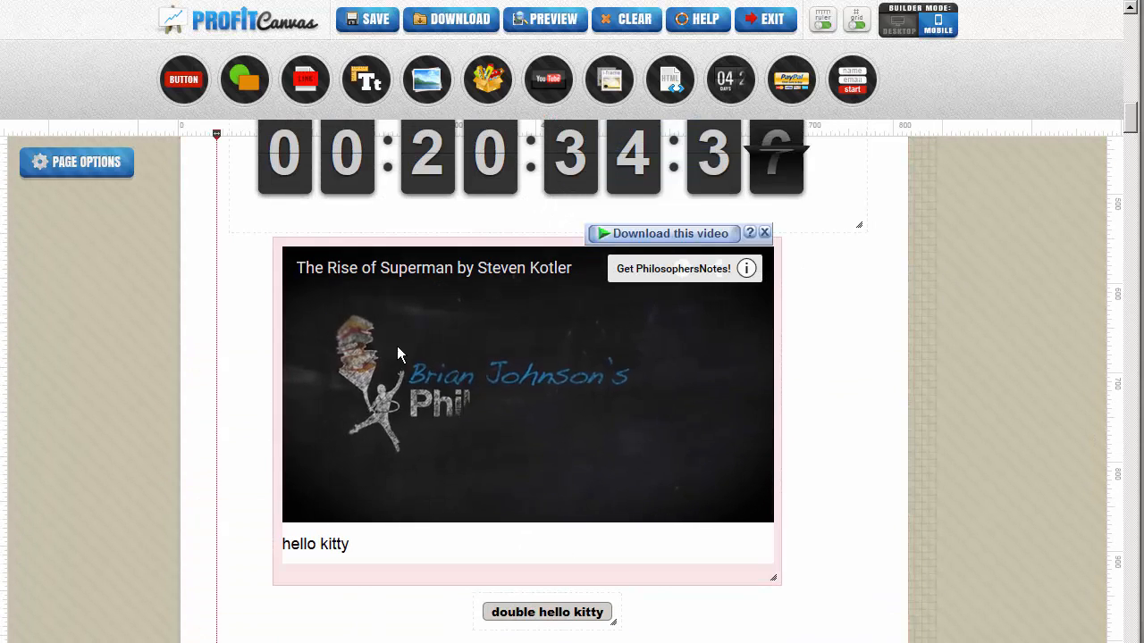
pyautogui.click(479, 416)
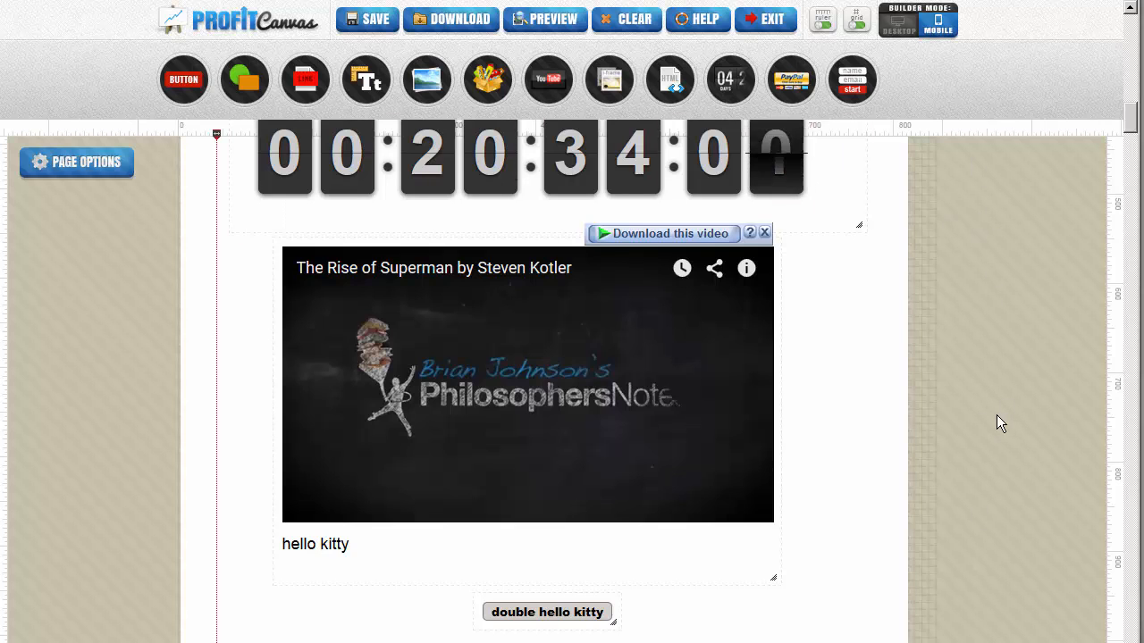
# Step: Exit the mobile page builder and confirm leaving to return to the list of pages
pyautogui.scroll(10, 996, 415)
pyautogui.scroll(4, 996, 415)
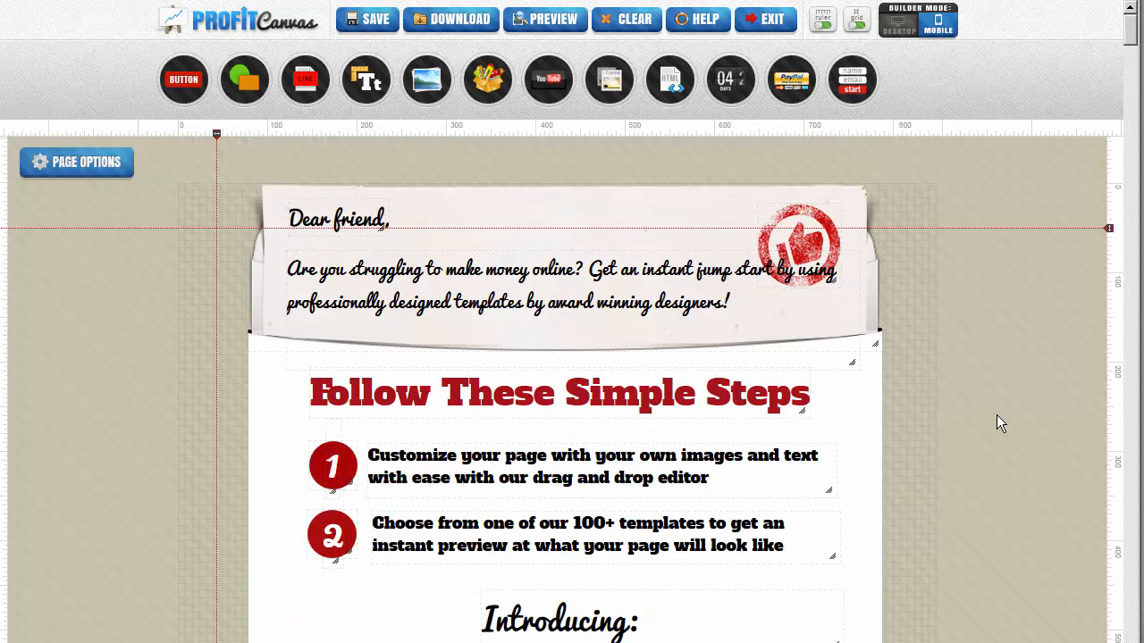
pyautogui.click(771, 23)
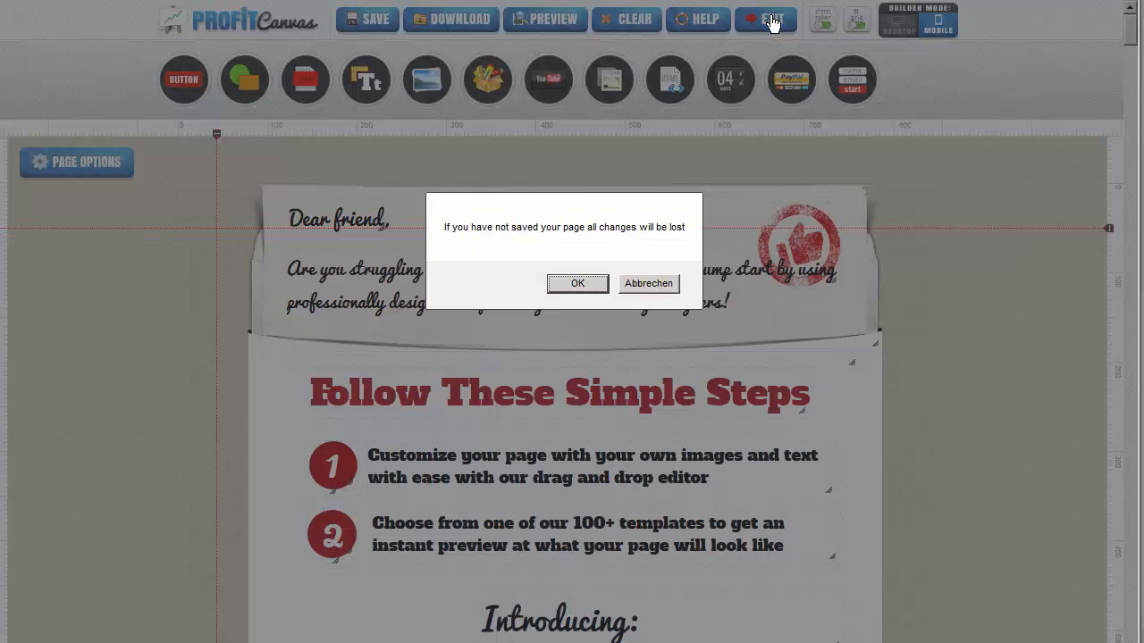
pyautogui.click(578, 284)
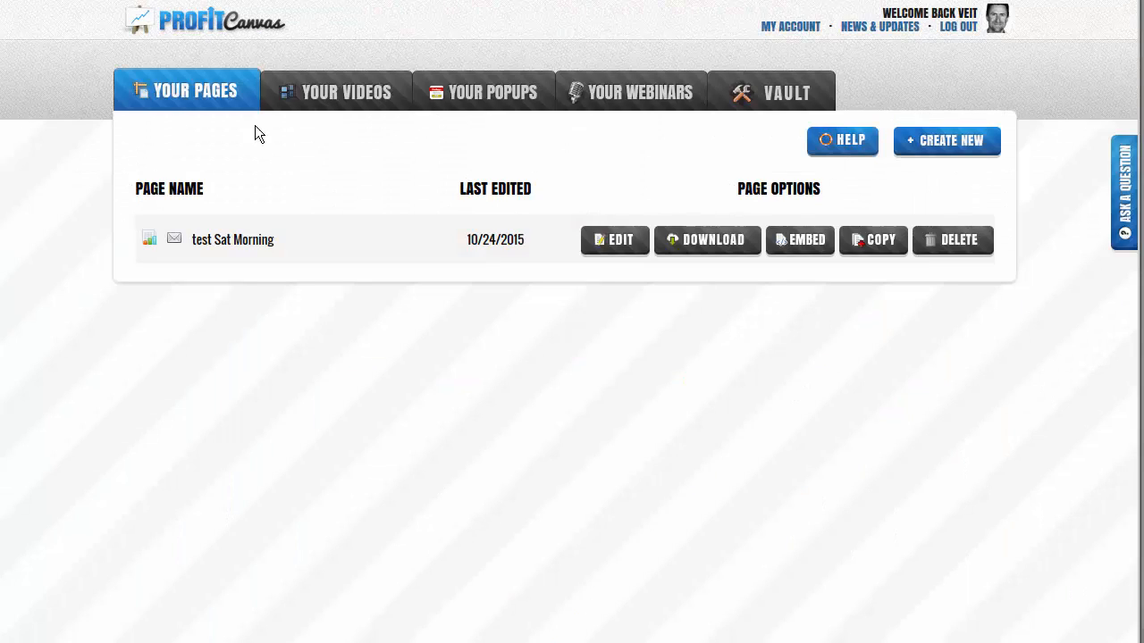
# Step: Open the "abcde" video in the video builder, look over its options and add-on elements, and exit back to the video list
pyautogui.click(346, 94)
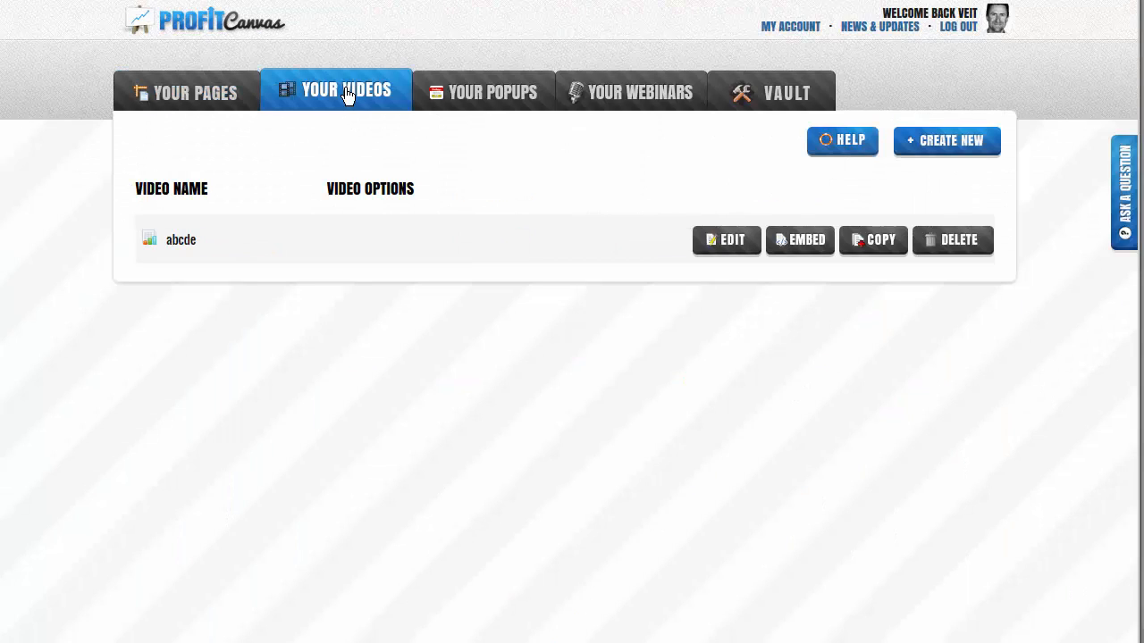
pyautogui.click(726, 241)
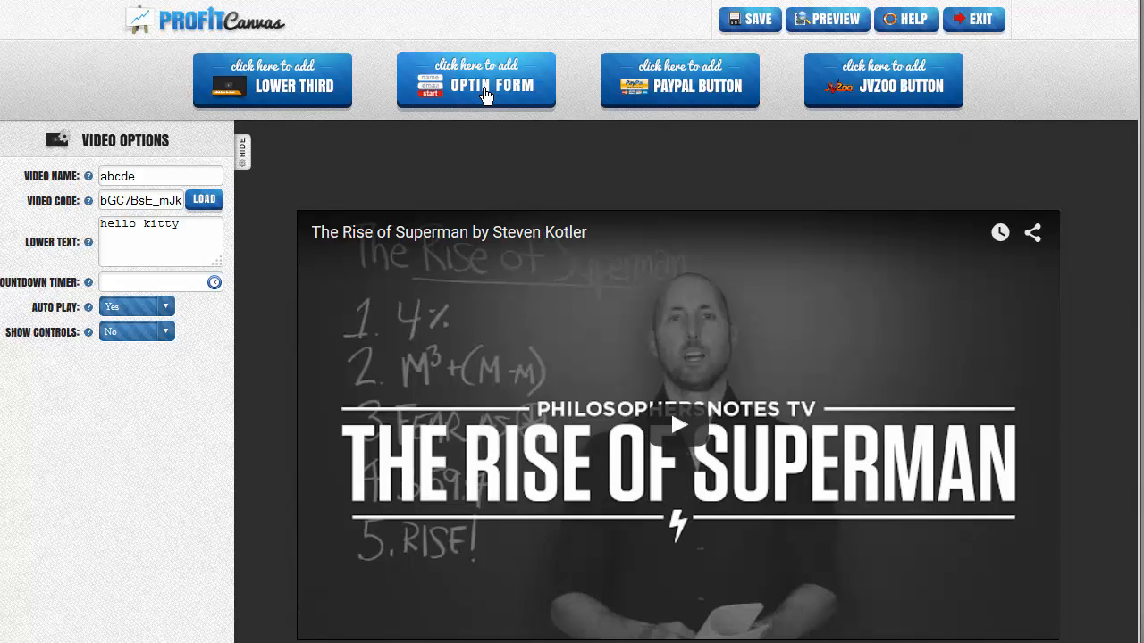
pyautogui.click(978, 25)
pyautogui.click(561, 284)
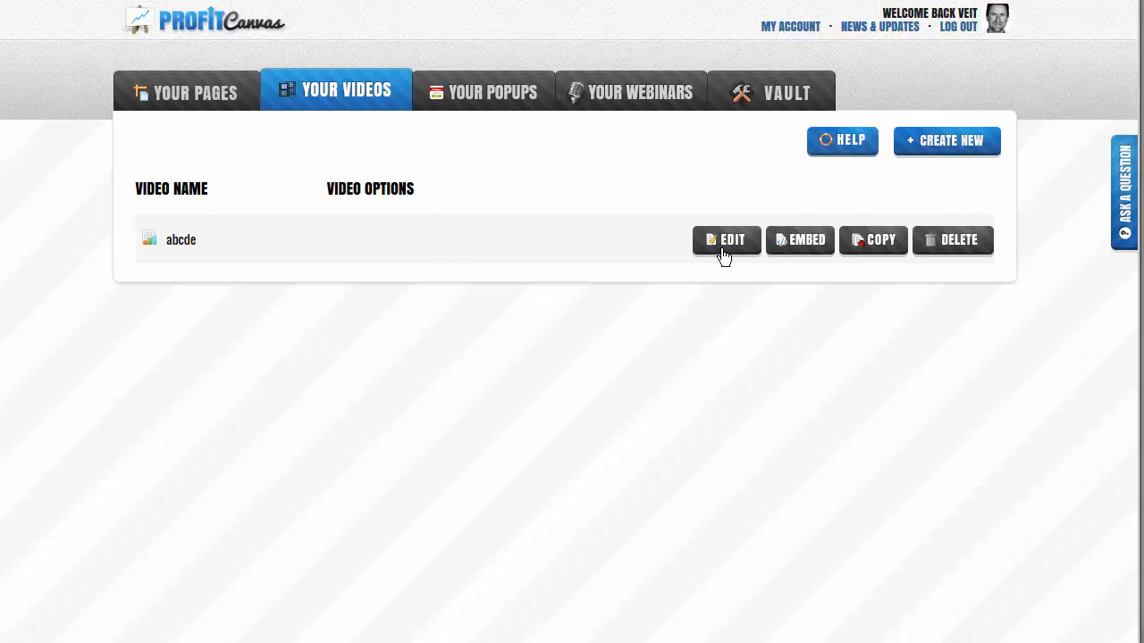
# Step: Select and copy the full embed code of the "abcde" video, and close the code dialog
pyautogui.click(806, 245)
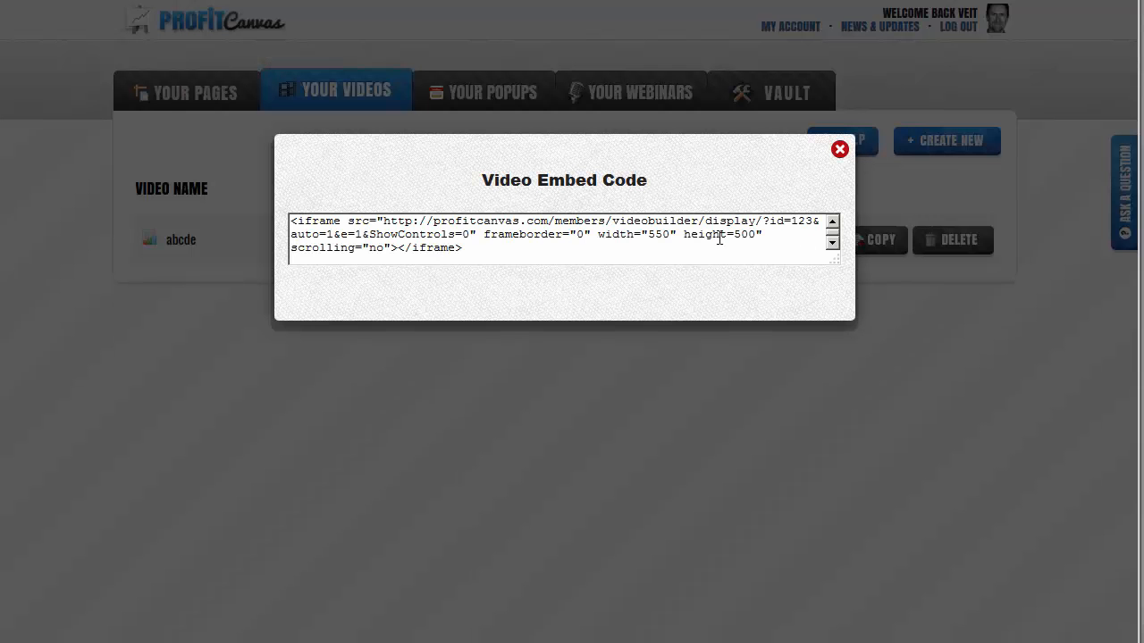
pyautogui.click(426, 234)
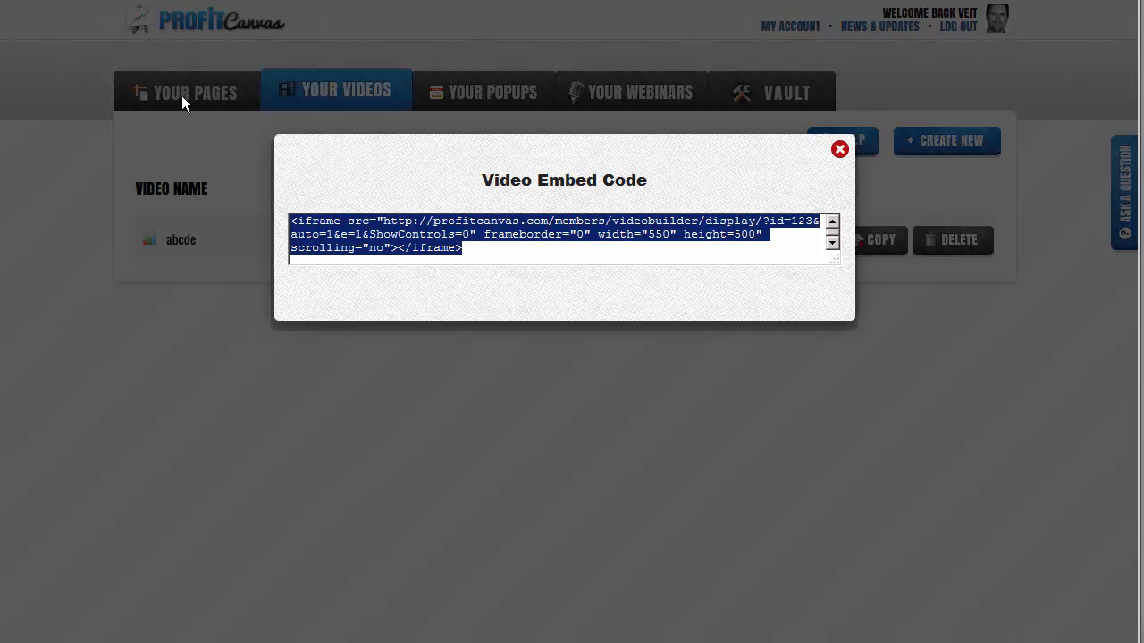
pyautogui.click(841, 151)
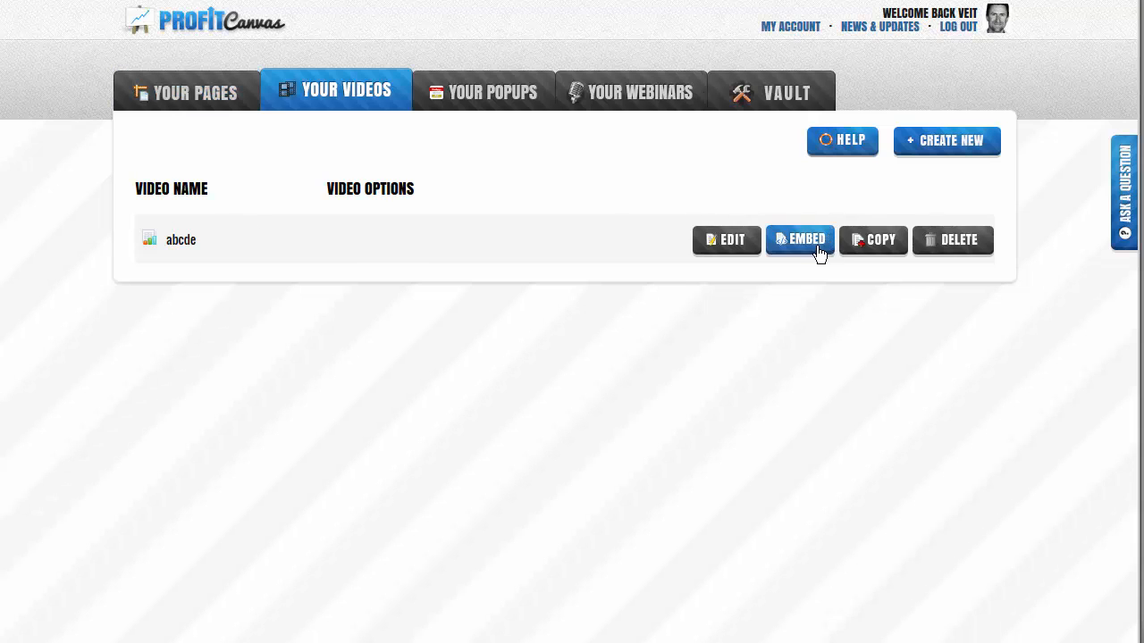
# Step: Open the "test 1234" popup in the popup editor, view its design and options, and exit back to the popup list
pyautogui.click(499, 102)
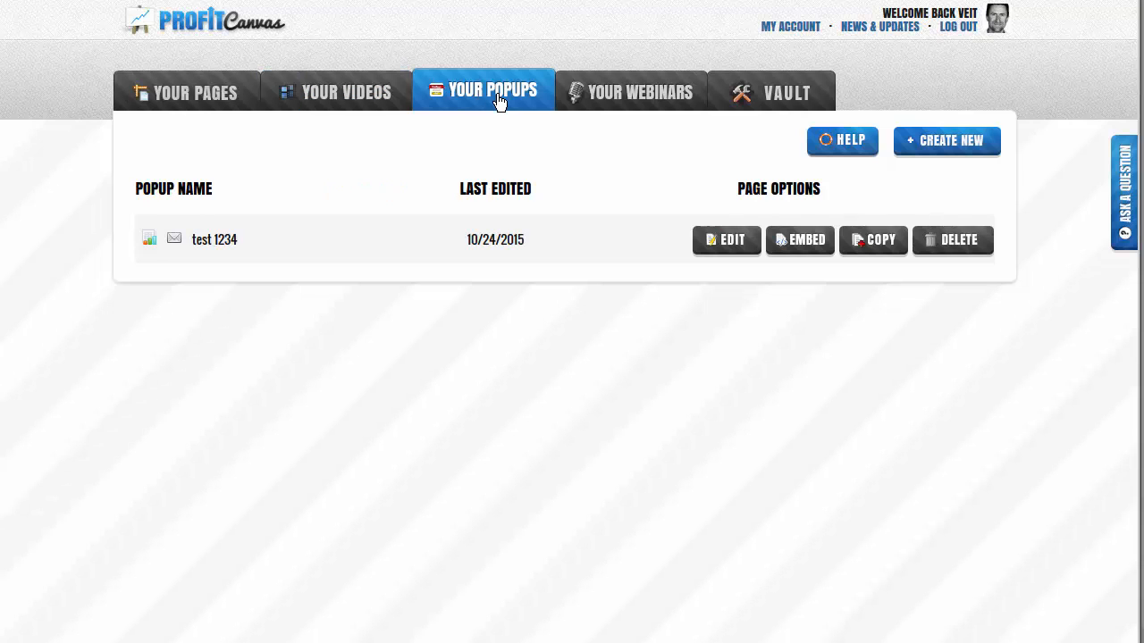
pyautogui.click(741, 251)
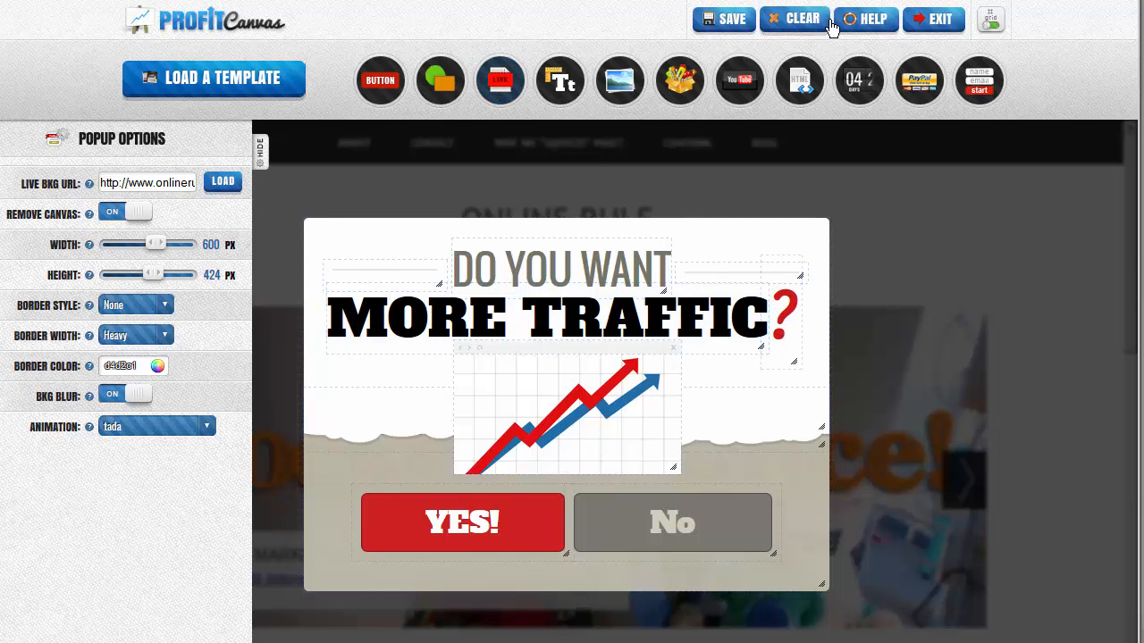
pyautogui.click(945, 21)
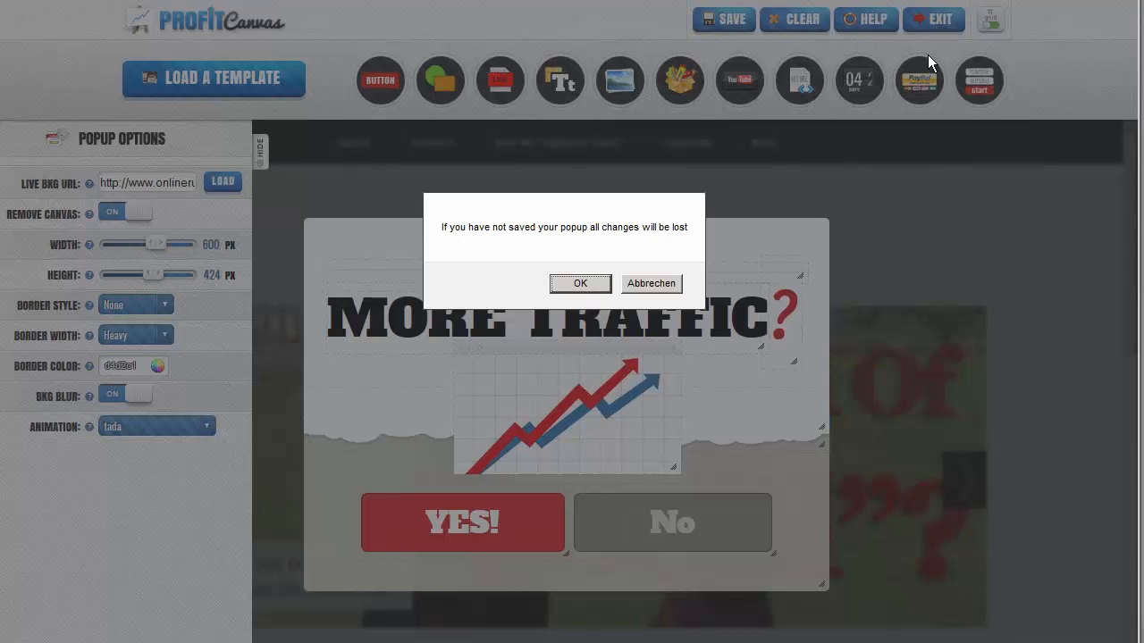
pyautogui.click(580, 284)
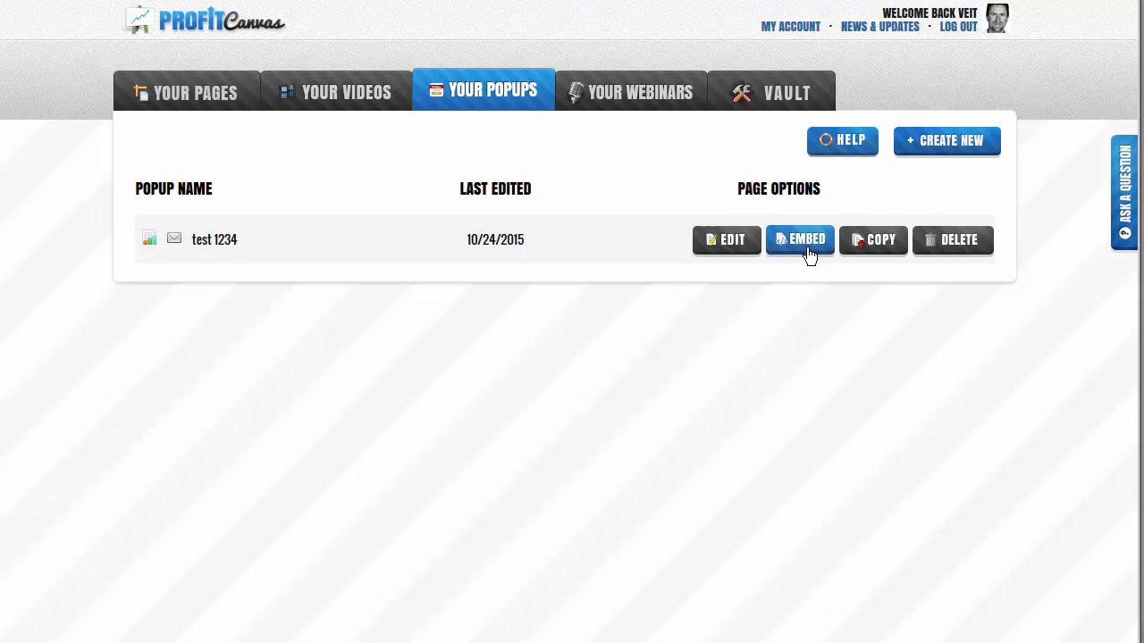
# Step: View the embed choices of the "test 1234" popup, bring up its exit intent code, and close the dialog
pyautogui.click(800, 245)
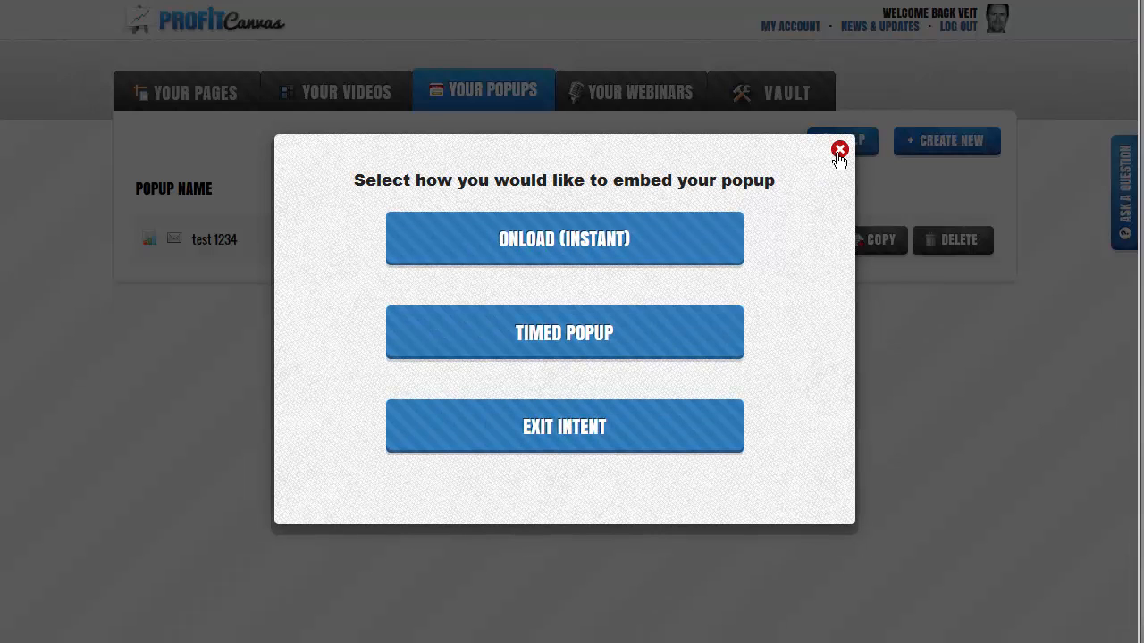
pyautogui.click(563, 427)
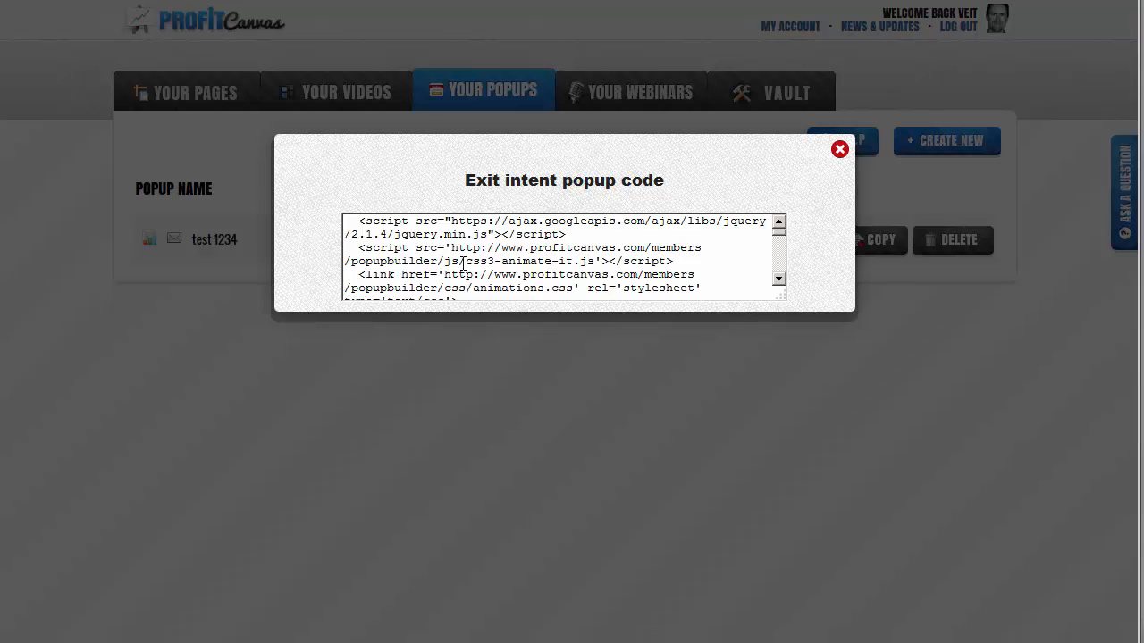
pyautogui.click(839, 149)
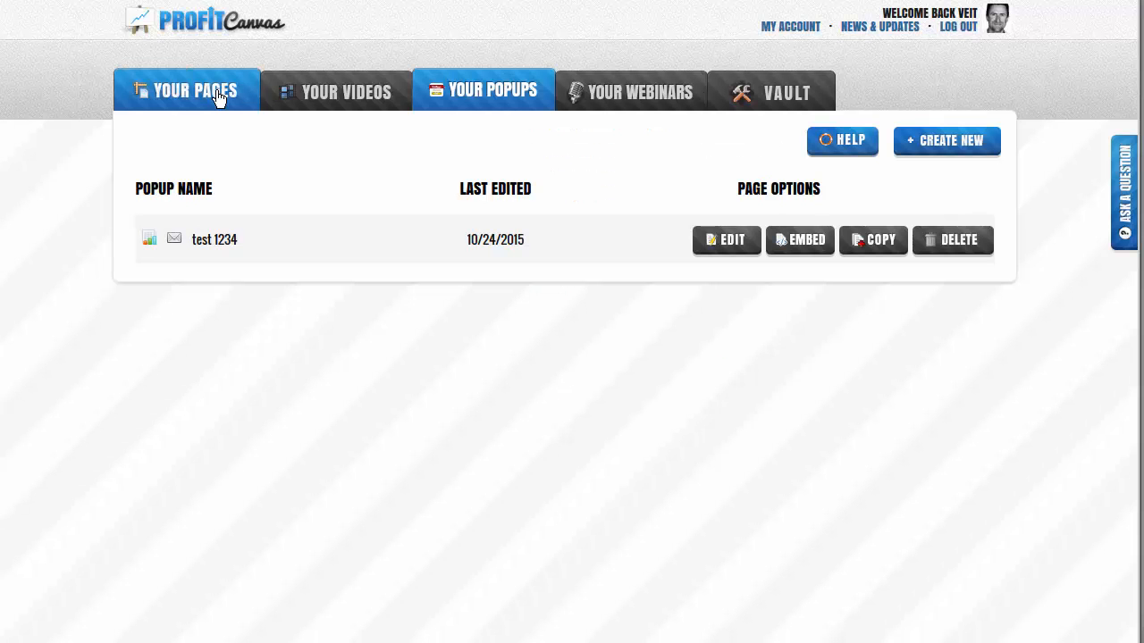
# Step: Paste the copied embed code into the header code of the "test Sat Morning" page options, and exit the builder without saving
pyautogui.click(219, 98)
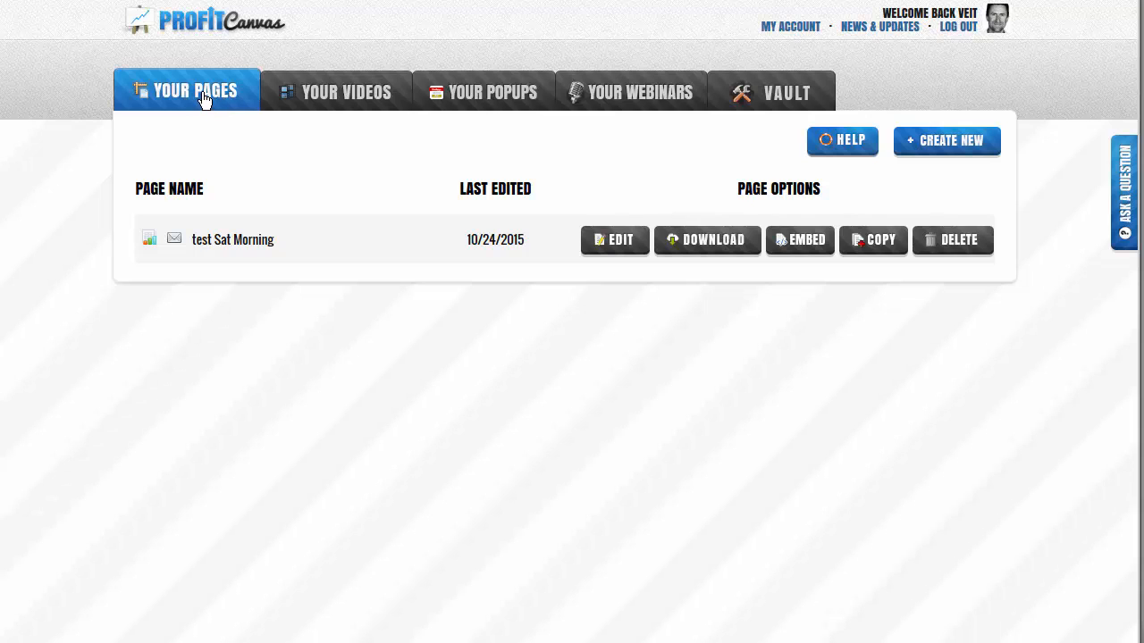
pyautogui.click(622, 243)
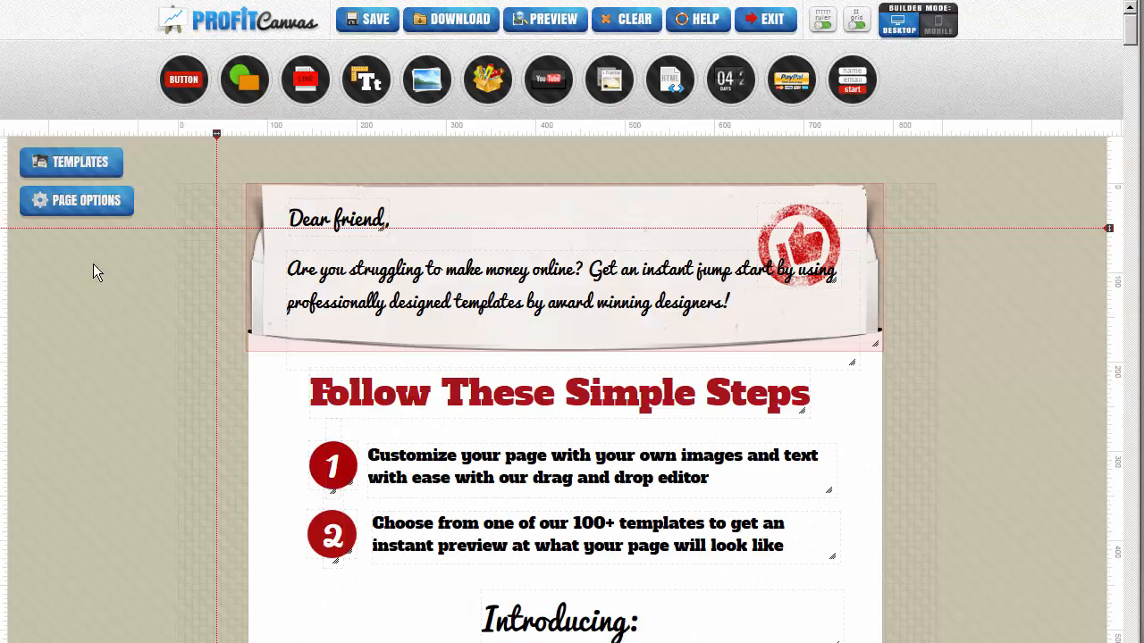
pyautogui.click(87, 202)
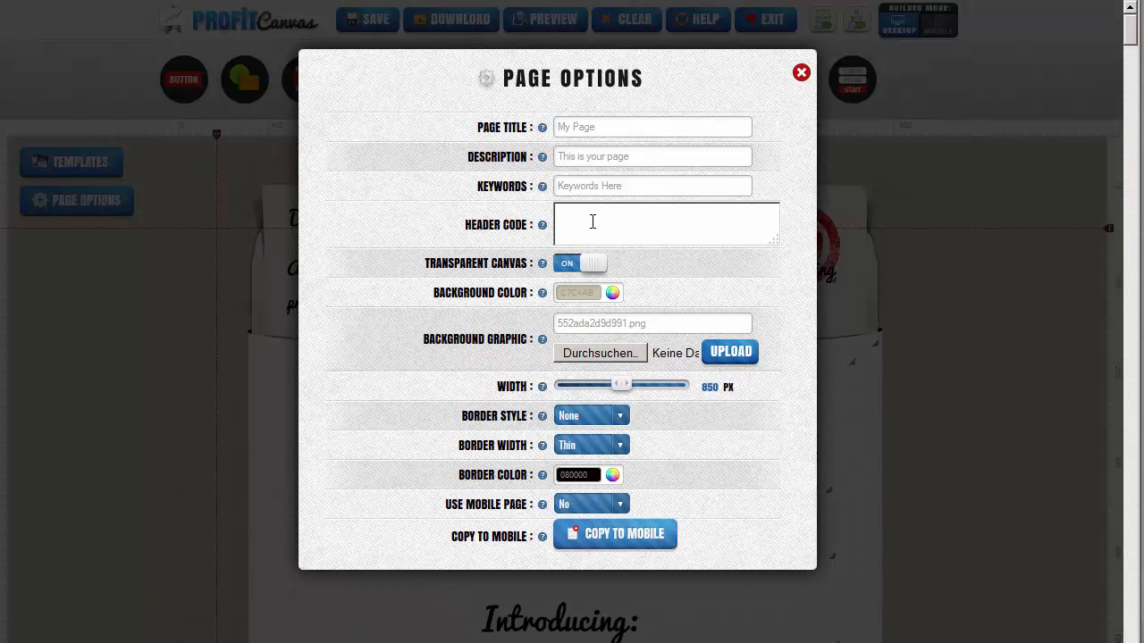
pyautogui.hotkey('ctrl', 'v')
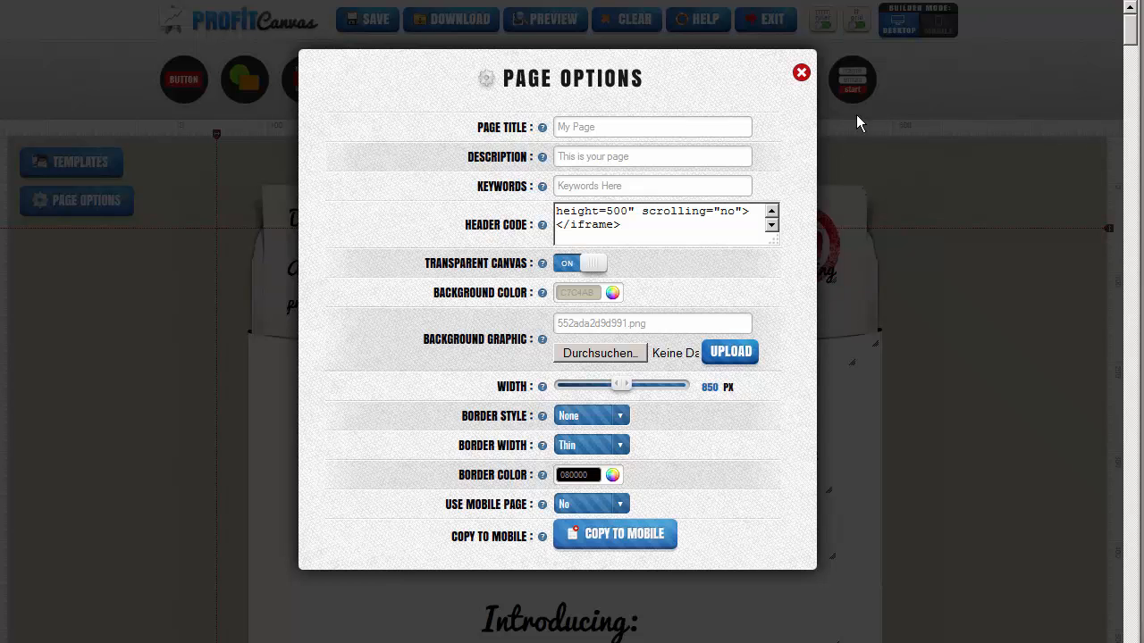
pyautogui.click(802, 73)
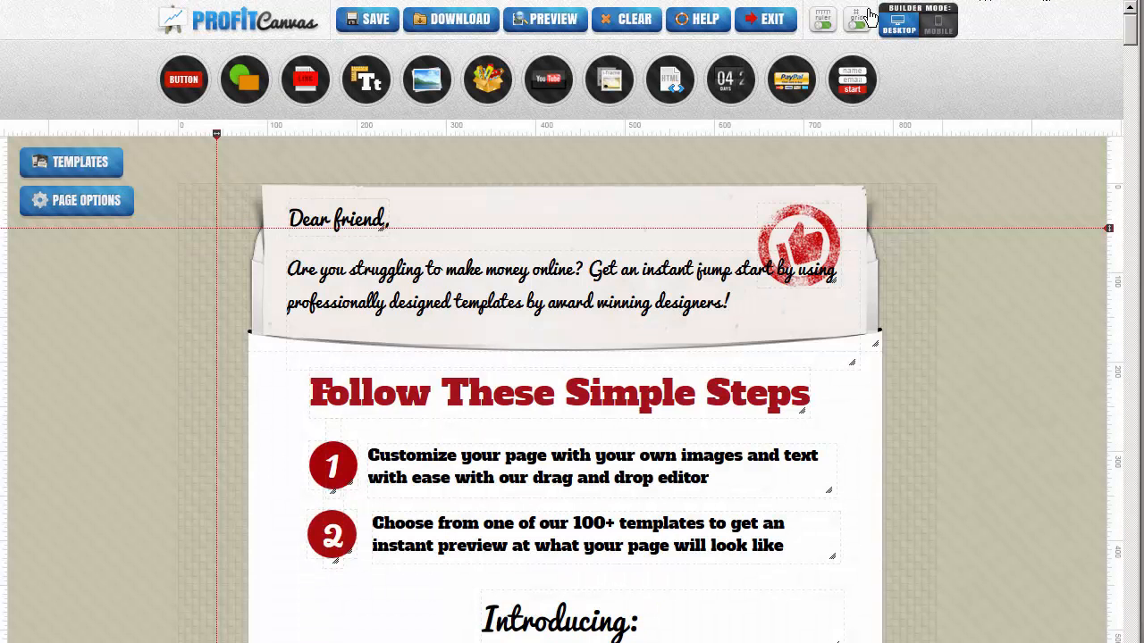
pyautogui.click(772, 19)
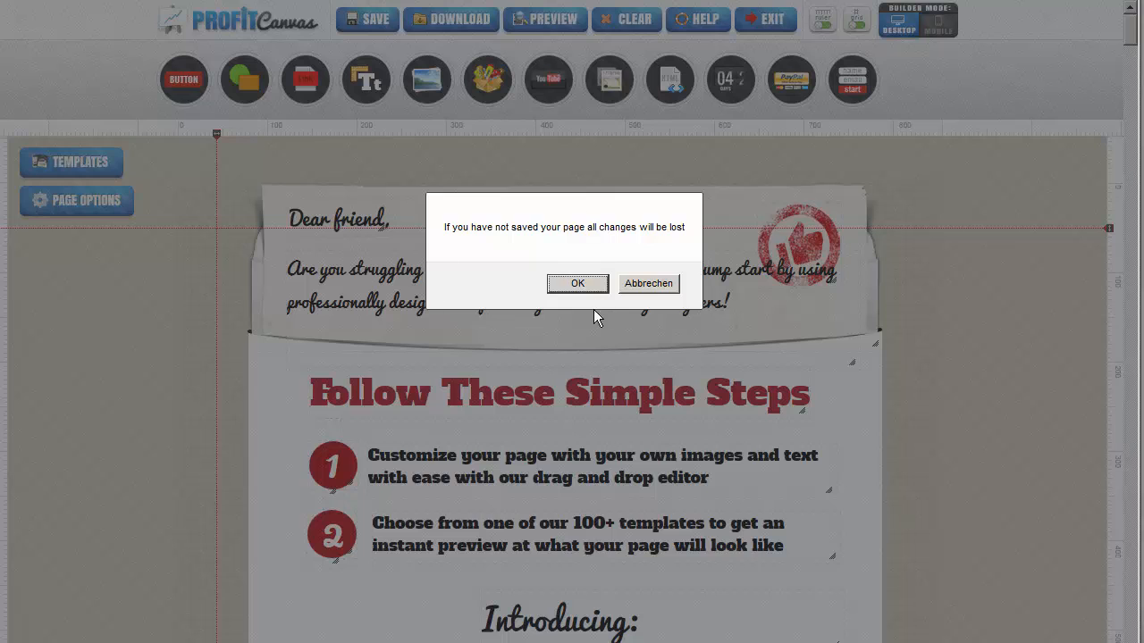
pyautogui.click(586, 284)
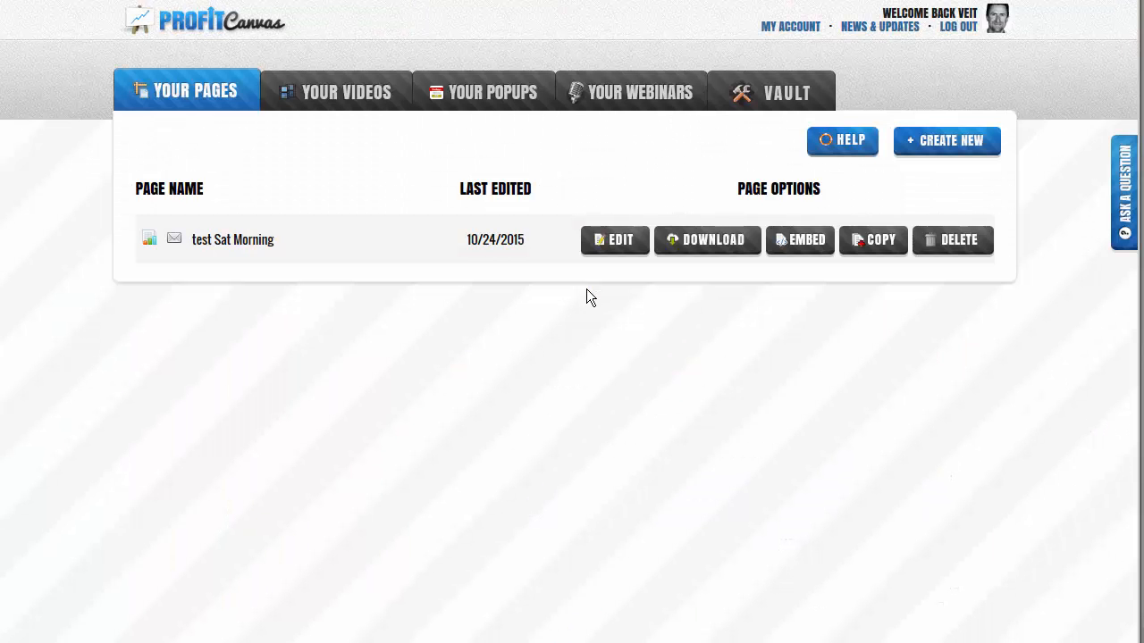
# Step: Copy the direct URL of the "test Sat Morning" page from its embed details and load it in a new browser tab
pyautogui.click(812, 253)
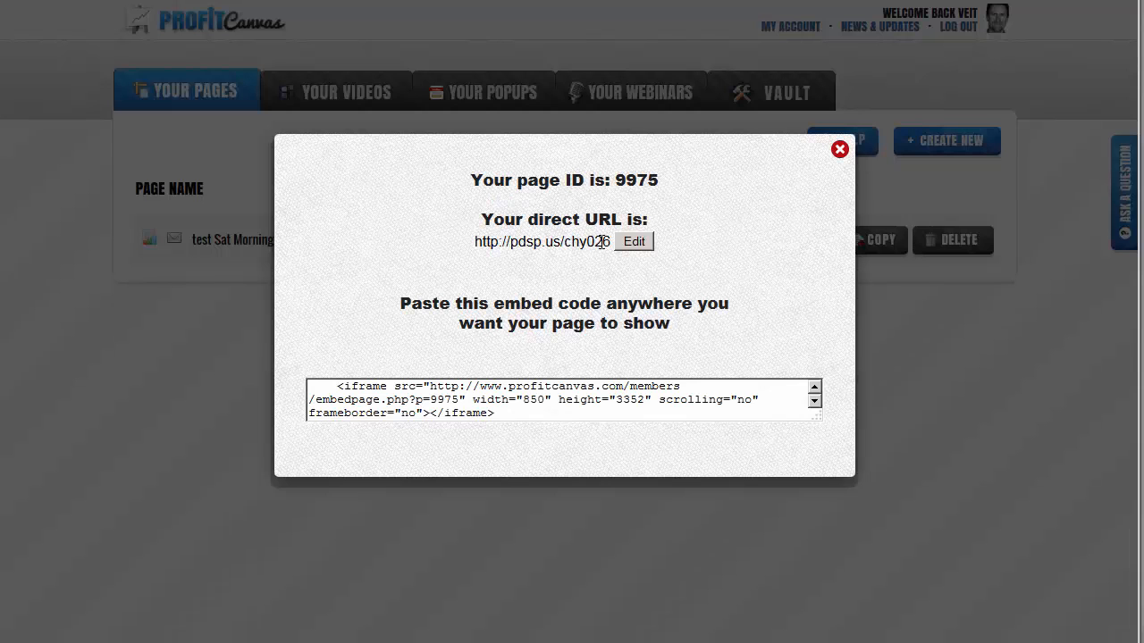
pyautogui.moveTo(612, 242); pyautogui.dragTo(471, 238)
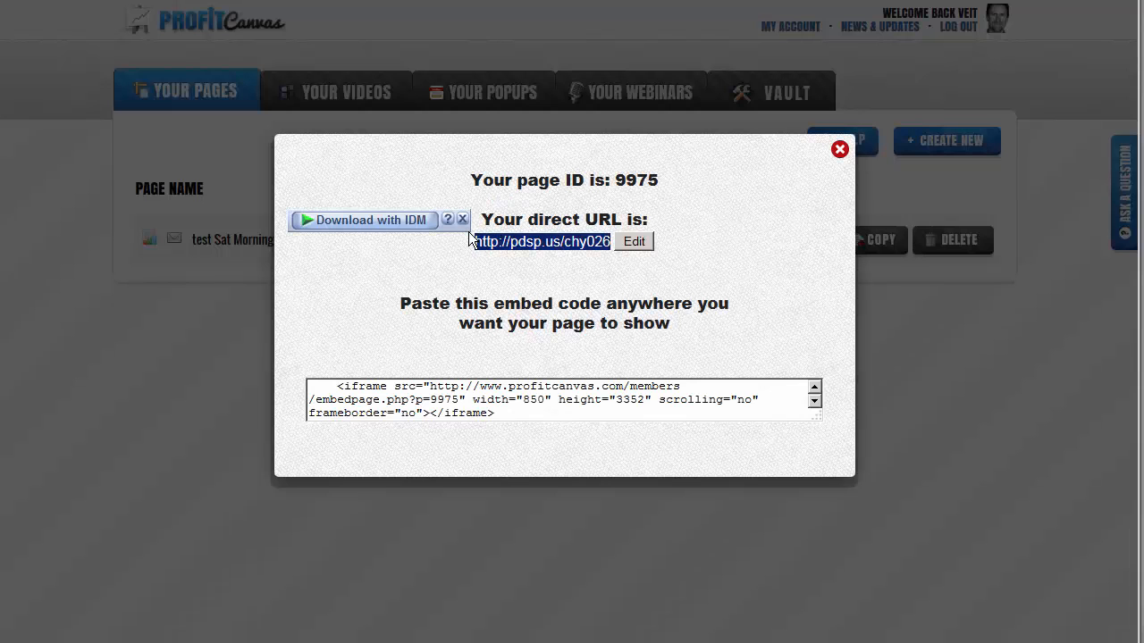
pyautogui.hotkey('ctrl', 't')
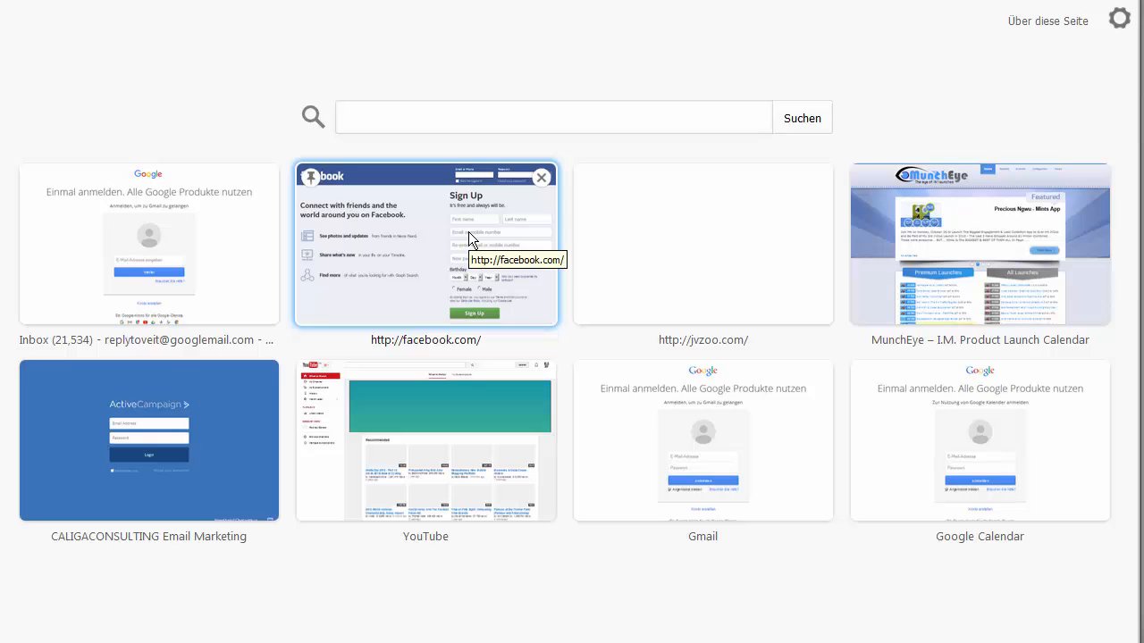
pyautogui.press('Return')
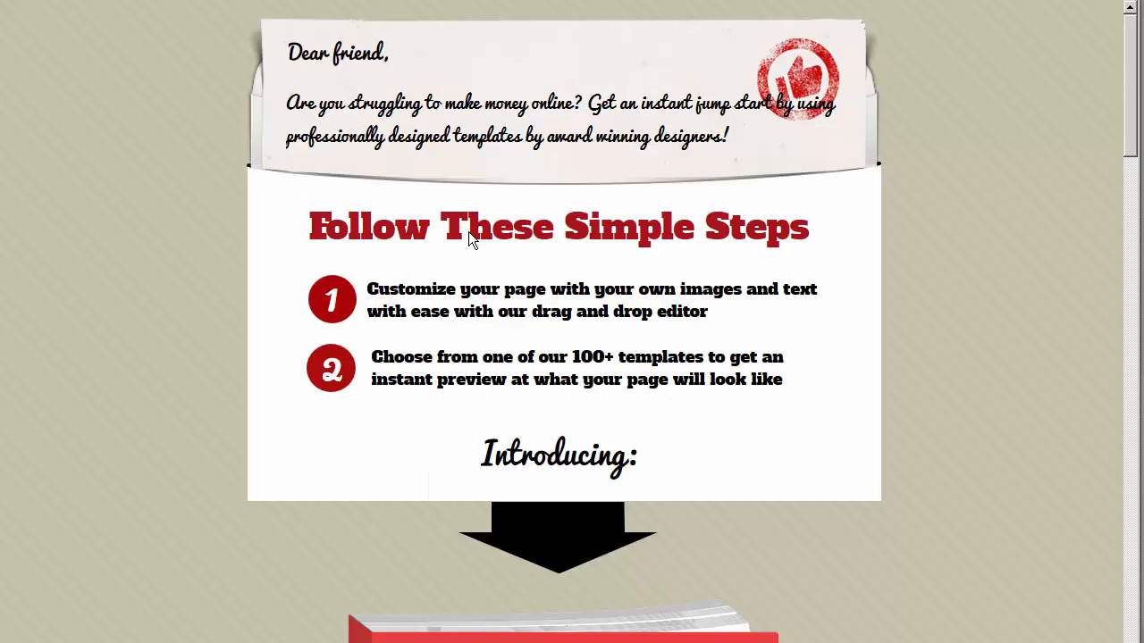
# Step: Check the live page down to the countdown, video and "double hello kitty" button, pause the video, and return to close the embed details
pyautogui.scroll(-15, 762, 252)
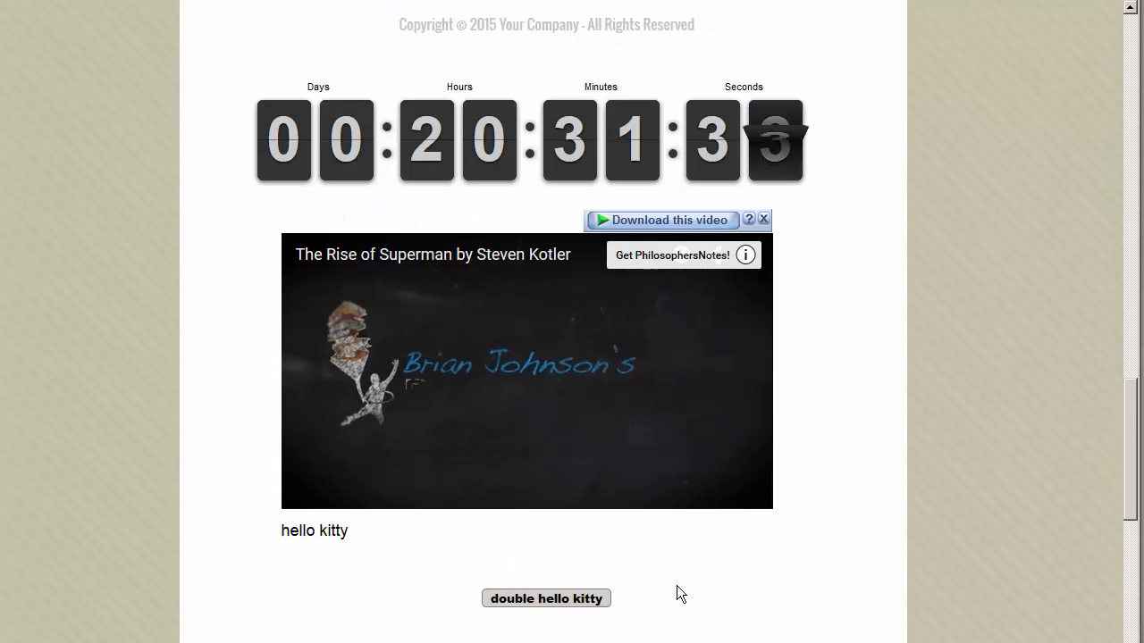
pyautogui.click(553, 360)
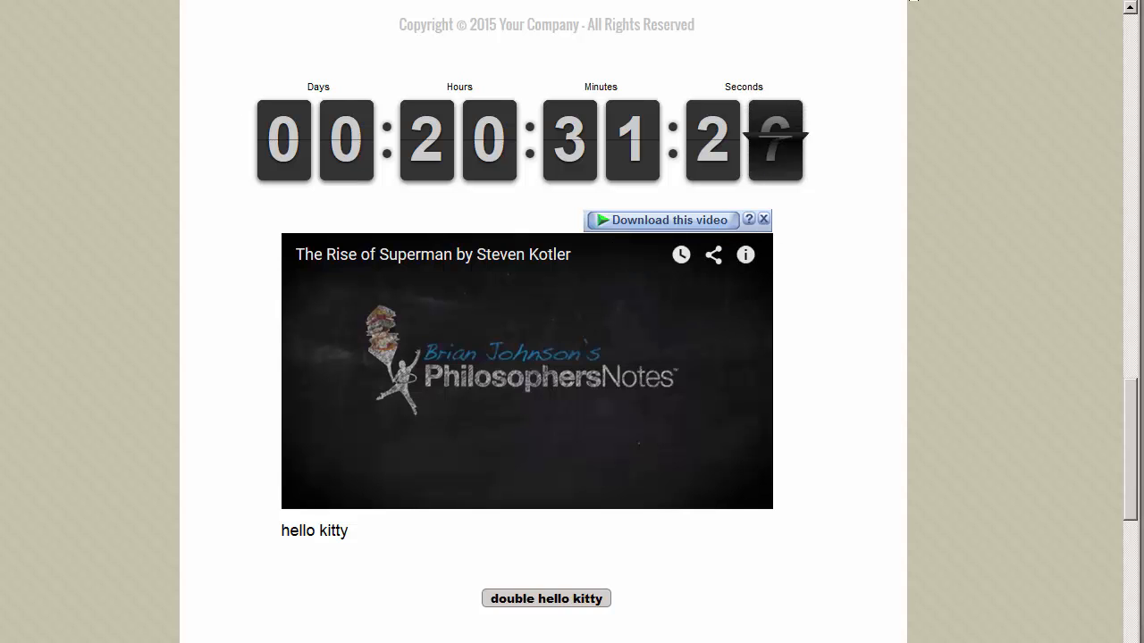
pyautogui.scroll(15, 901, 209)
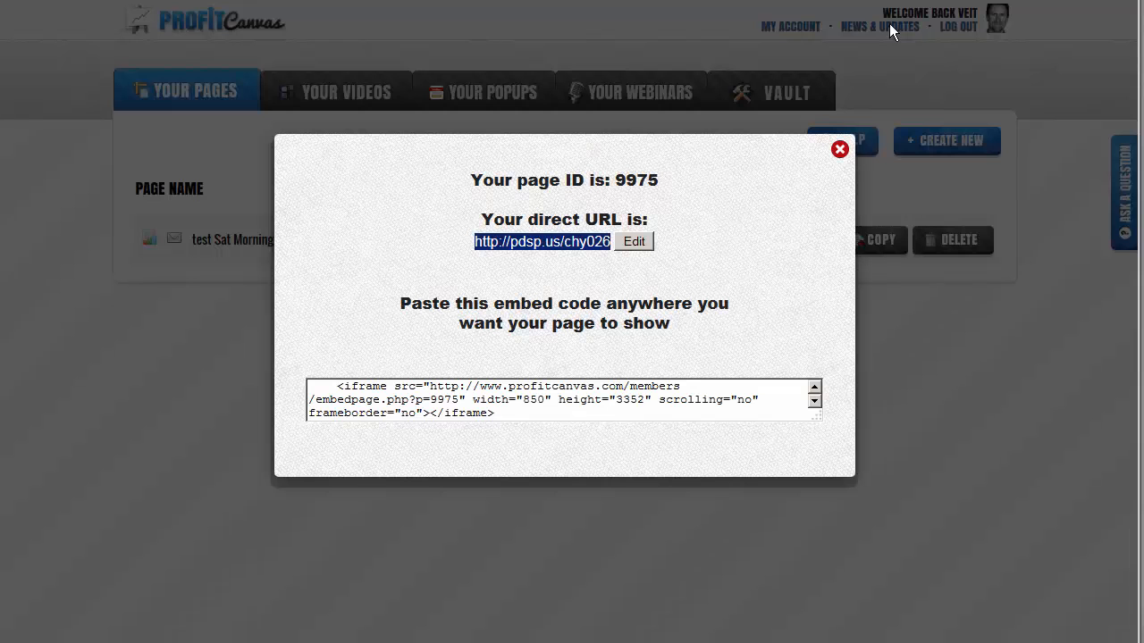
pyautogui.click(839, 149)
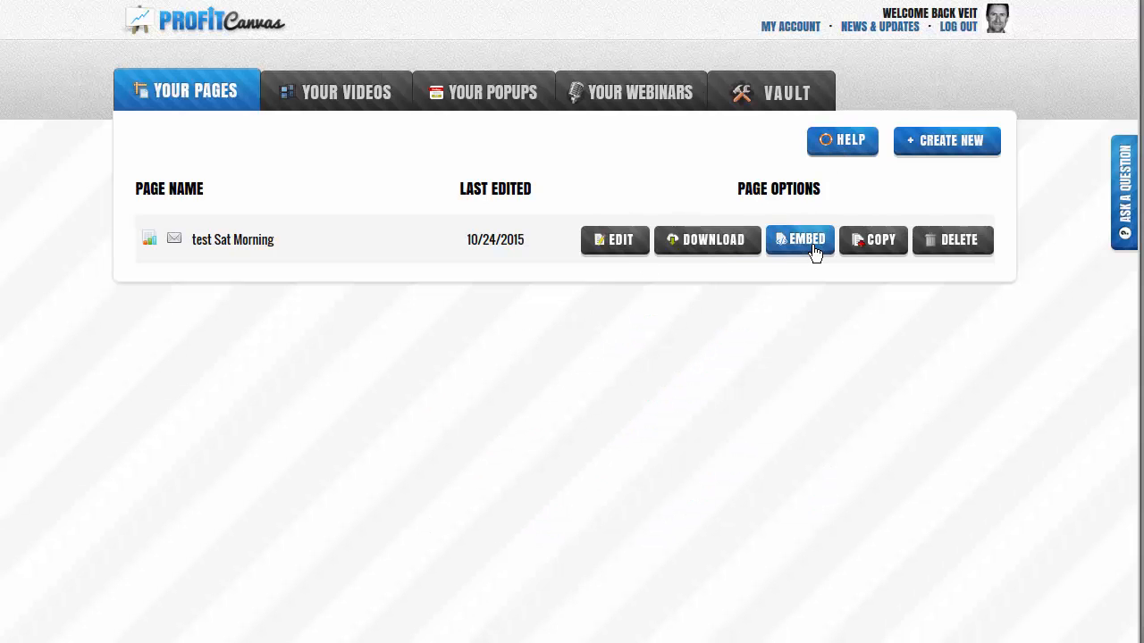
# Step: Get the exit intent embed code for the "test 1234" popup and select the whole code for copying
pyautogui.click(483, 93)
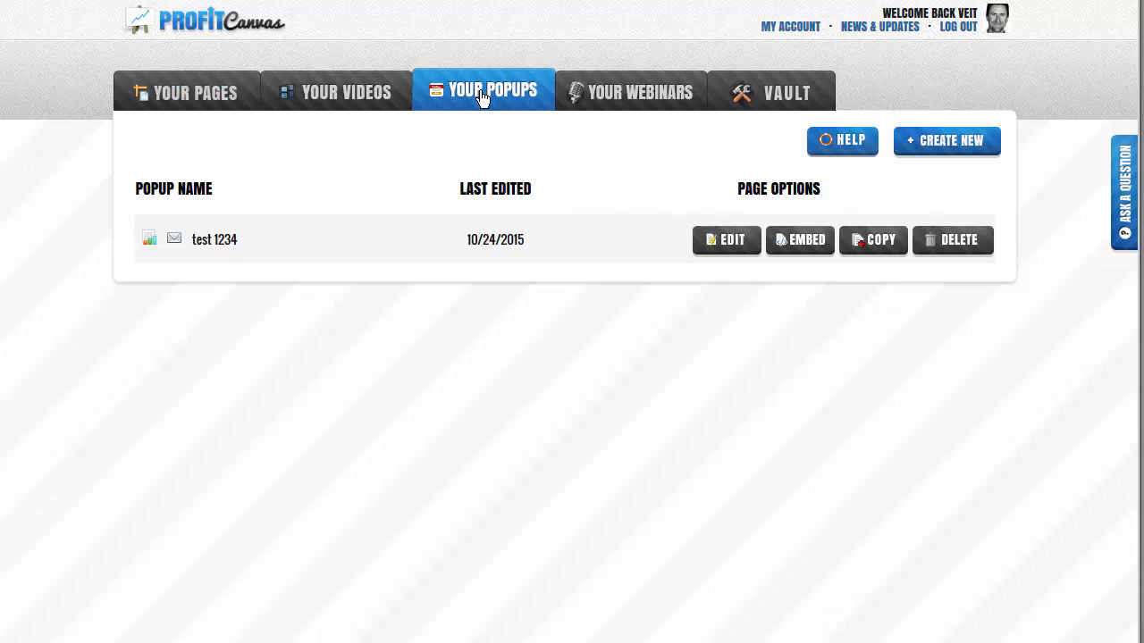
pyautogui.click(798, 243)
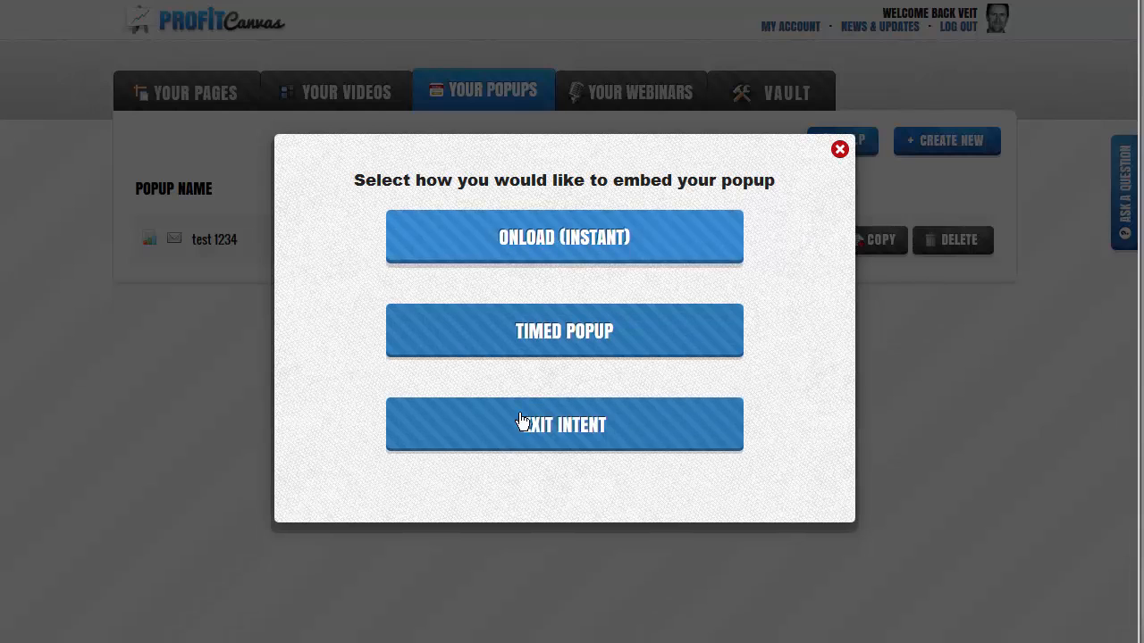
pyautogui.click(581, 435)
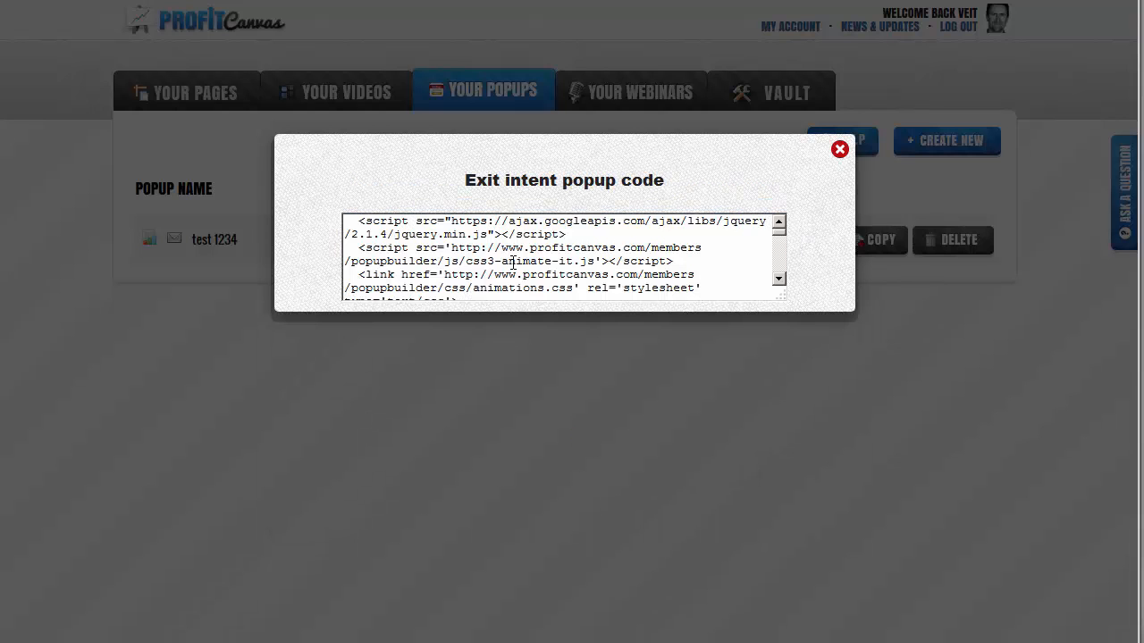
pyautogui.click(513, 261)
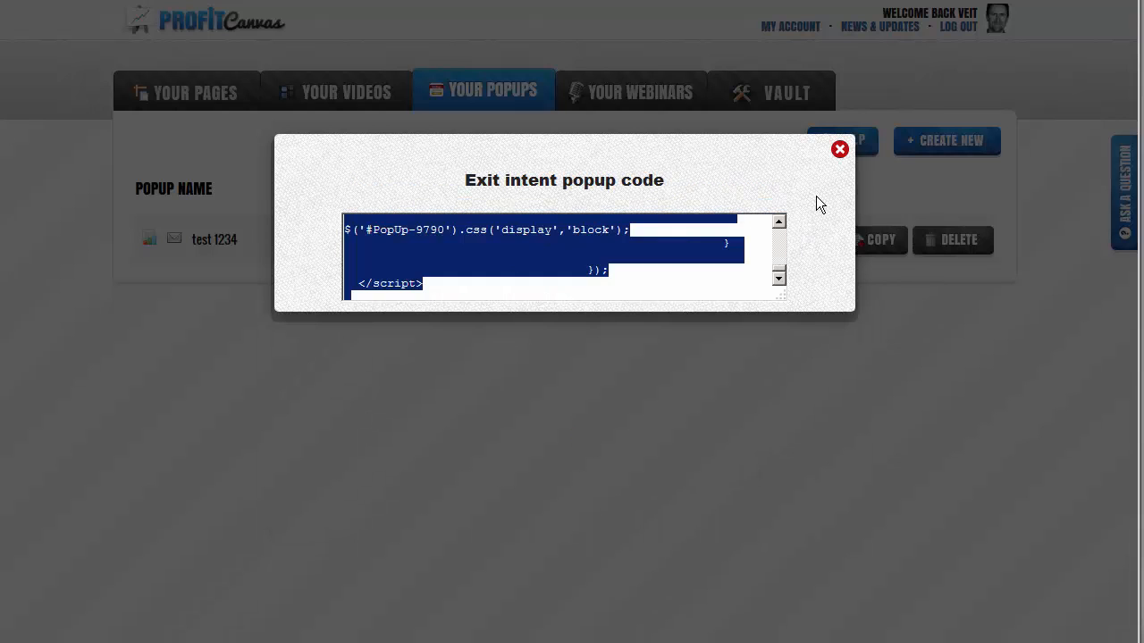
# Step: Close the exit intent popup code and open the "test Sat Morning" page for editing
pyautogui.click(839, 149)
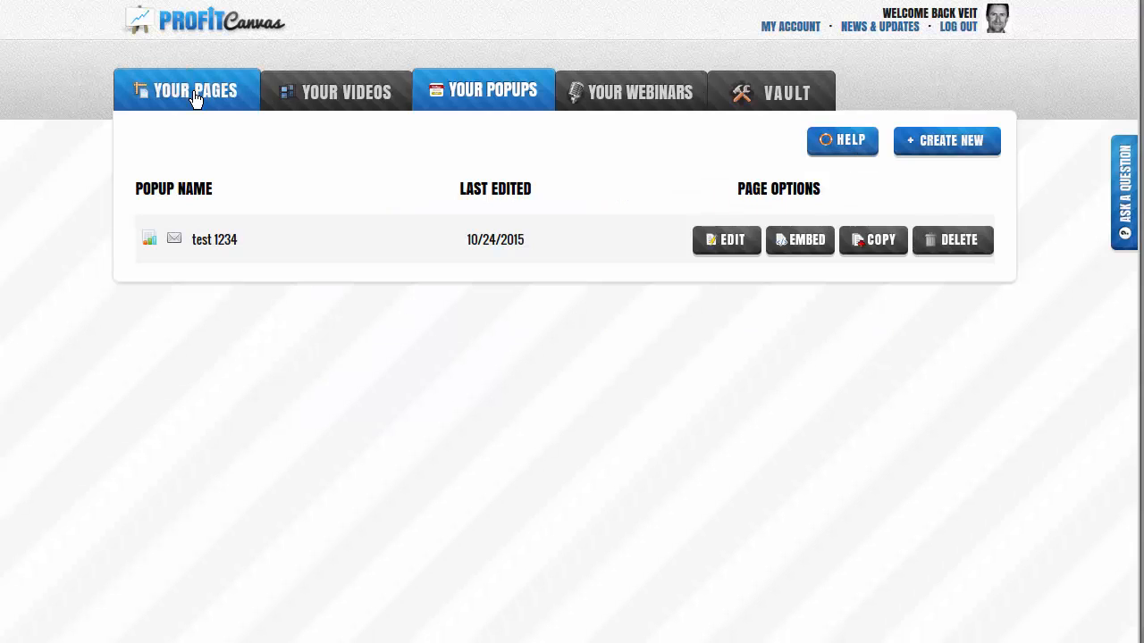
pyautogui.click(195, 98)
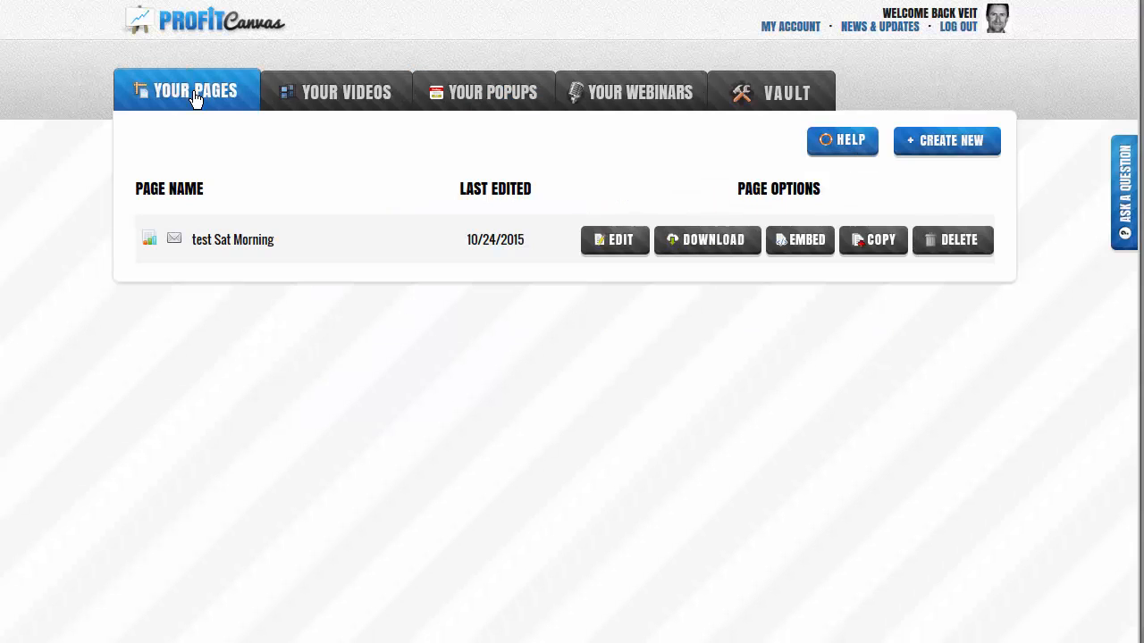
pyautogui.click(630, 243)
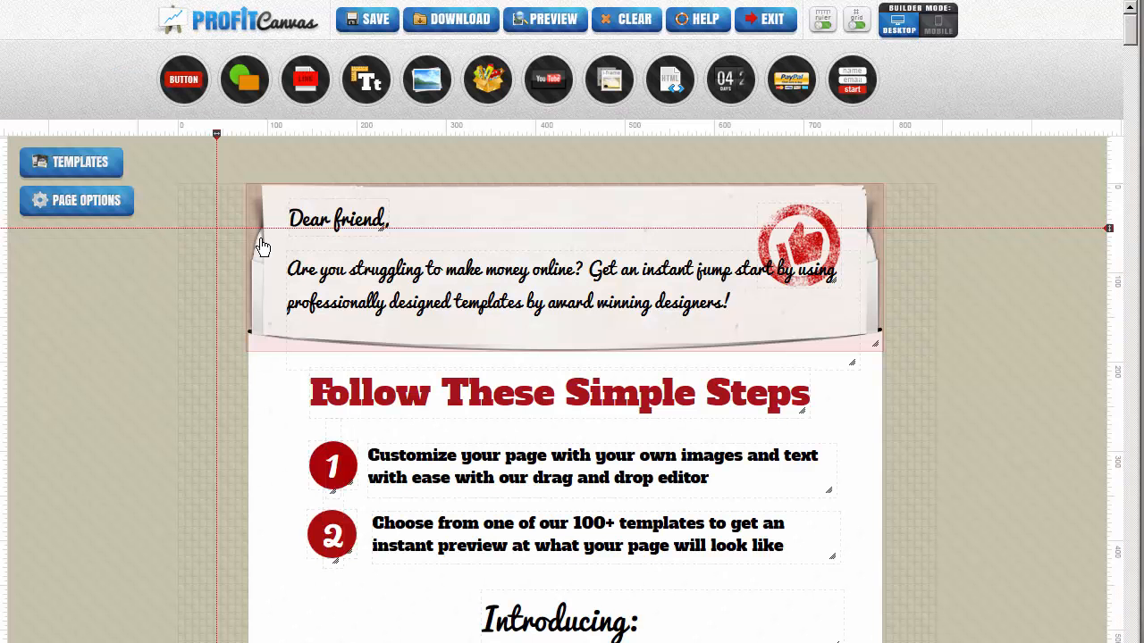
# Step: Paste the copied exit intent popup code into the header code of the page options and save the page
pyautogui.click(78, 204)
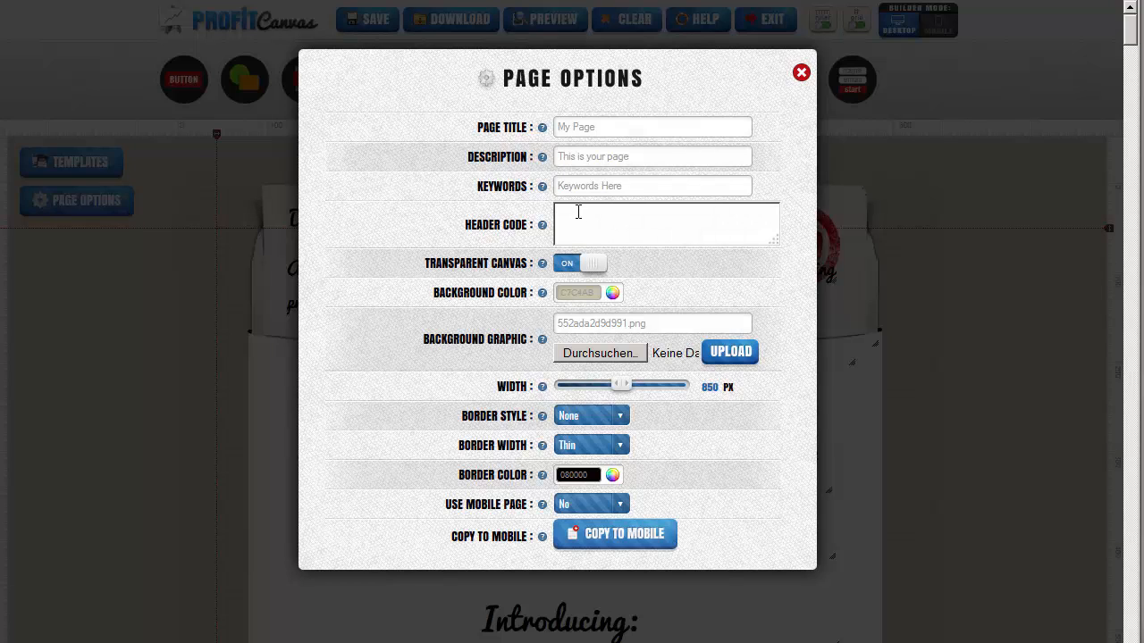
pyautogui.click(616, 223)
pyautogui.hotkey('ctrl', 'v')
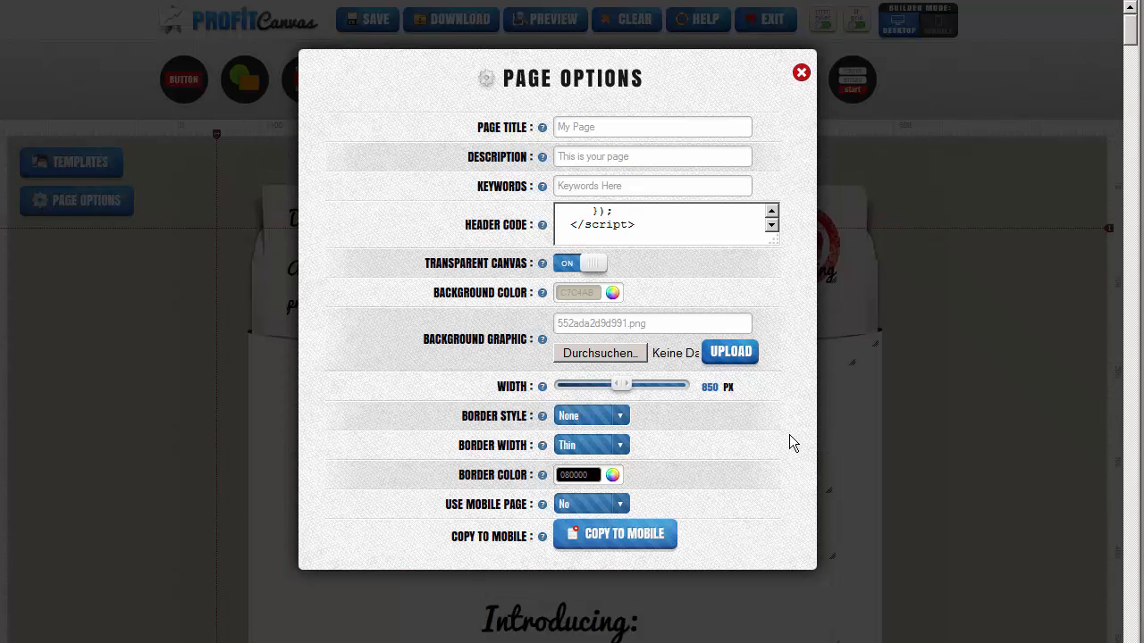
pyautogui.click(802, 74)
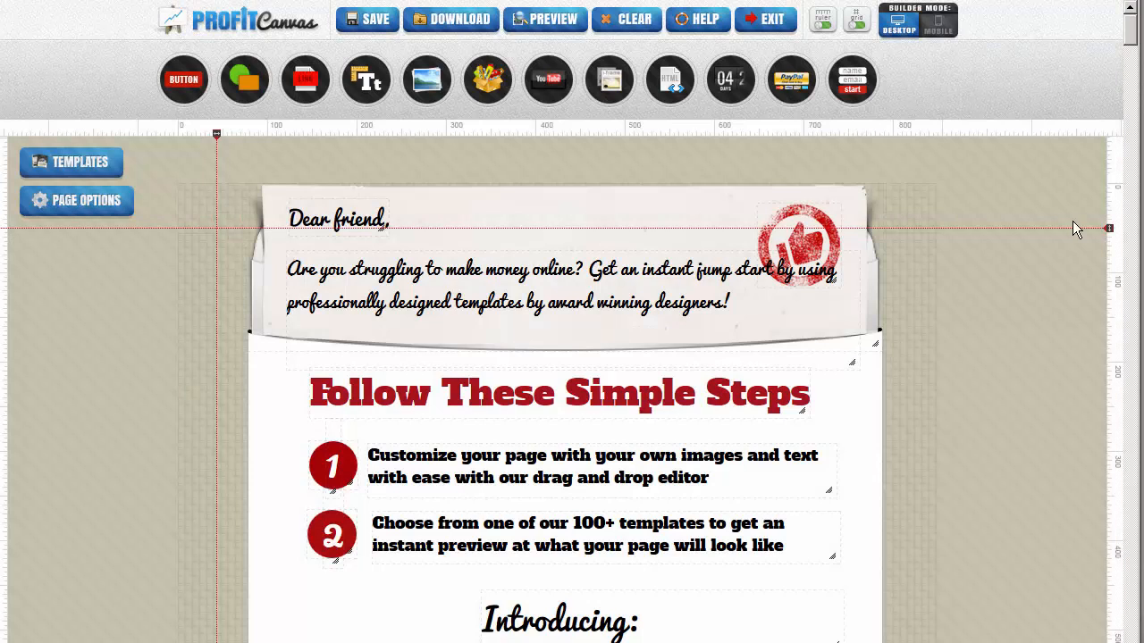
pyautogui.click(384, 22)
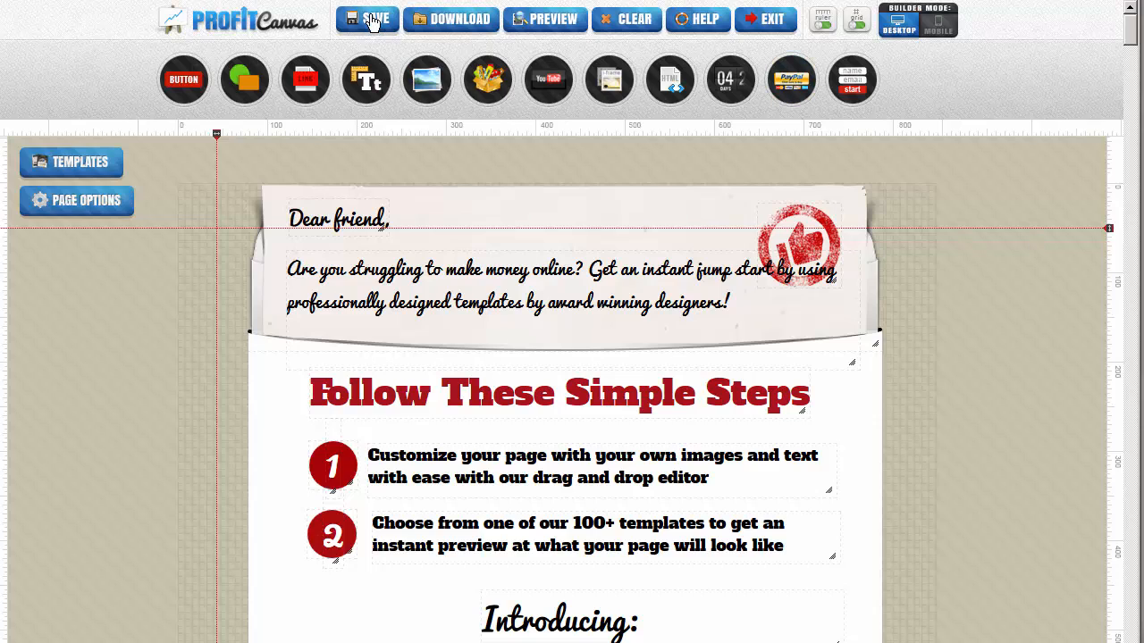
pyautogui.click(592, 282)
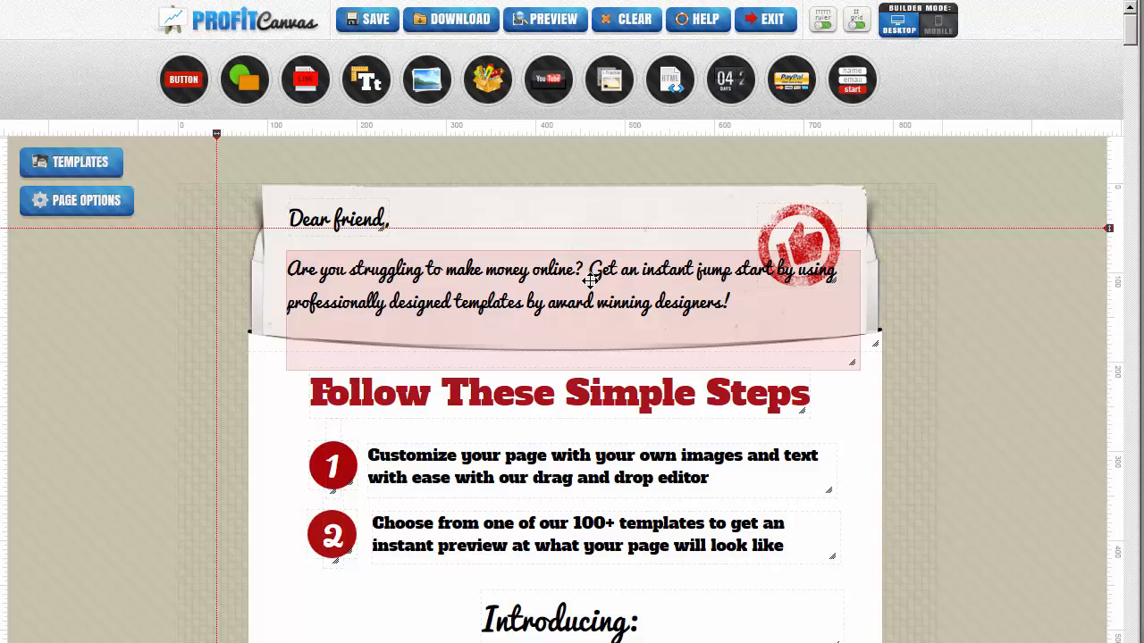
pyautogui.scroll(-15, 625, 322)
pyautogui.scroll(-3, 647, 355)
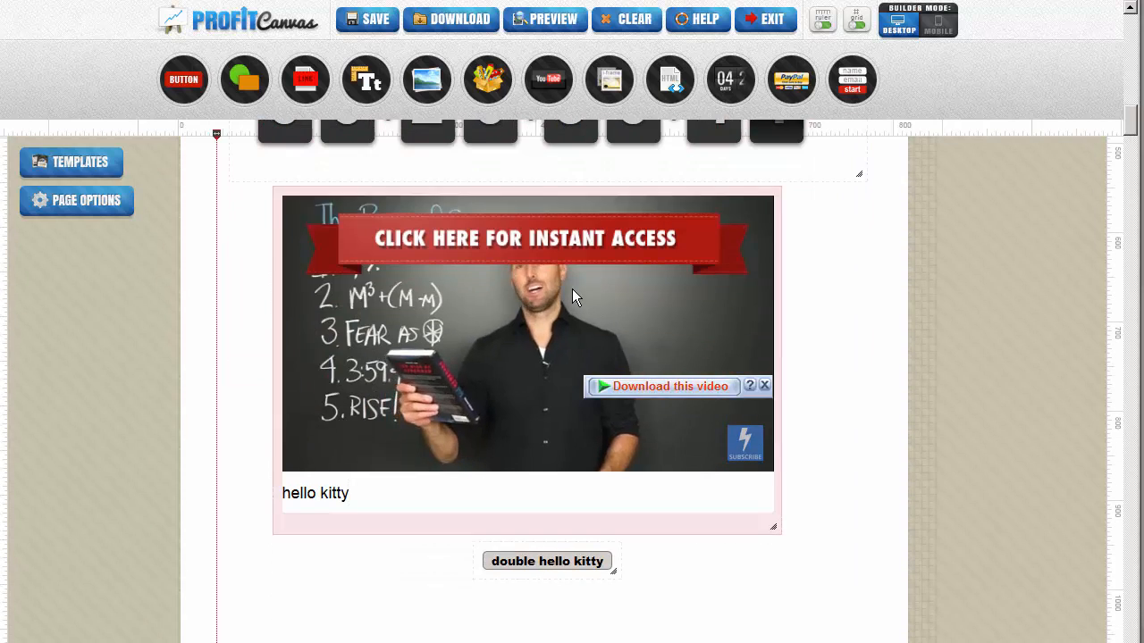
pyautogui.scroll(8, 572, 289)
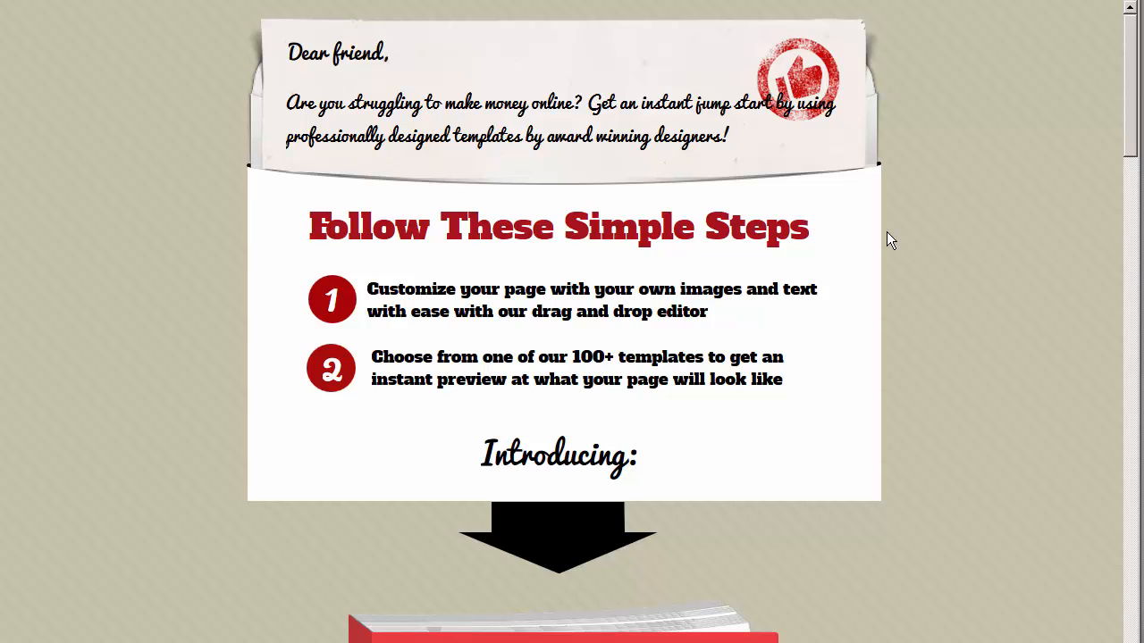
# Step: Trigger the exit intent popup on the live page and examine how it overlays the content down to the countdown and video
pyautogui.moveTo(566, 18)
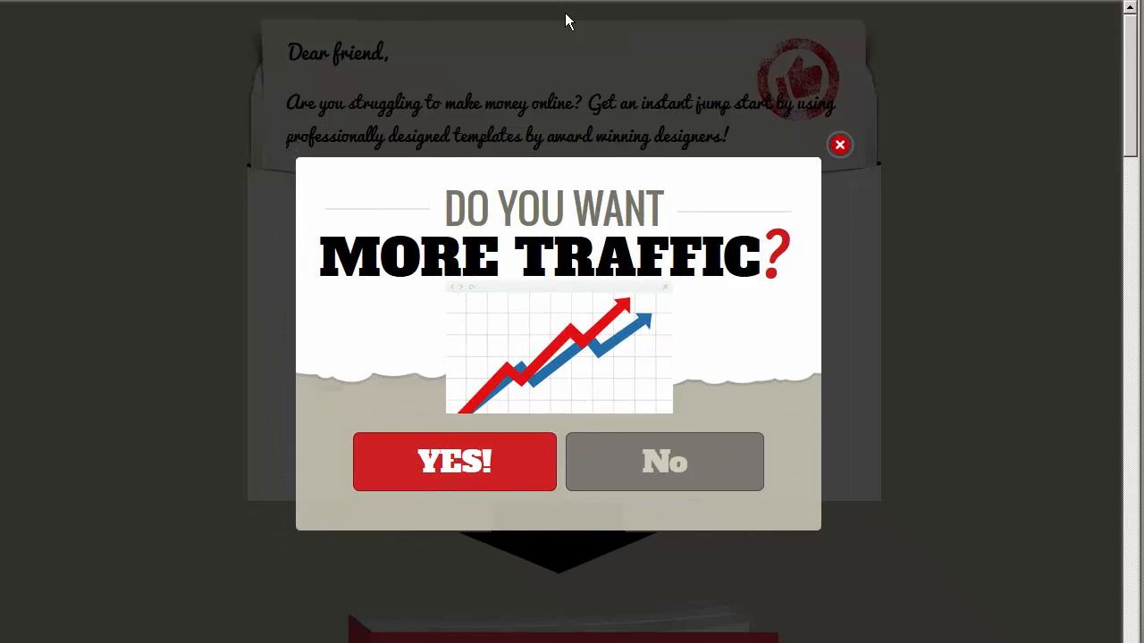
pyautogui.scroll(-15, 848, 308)
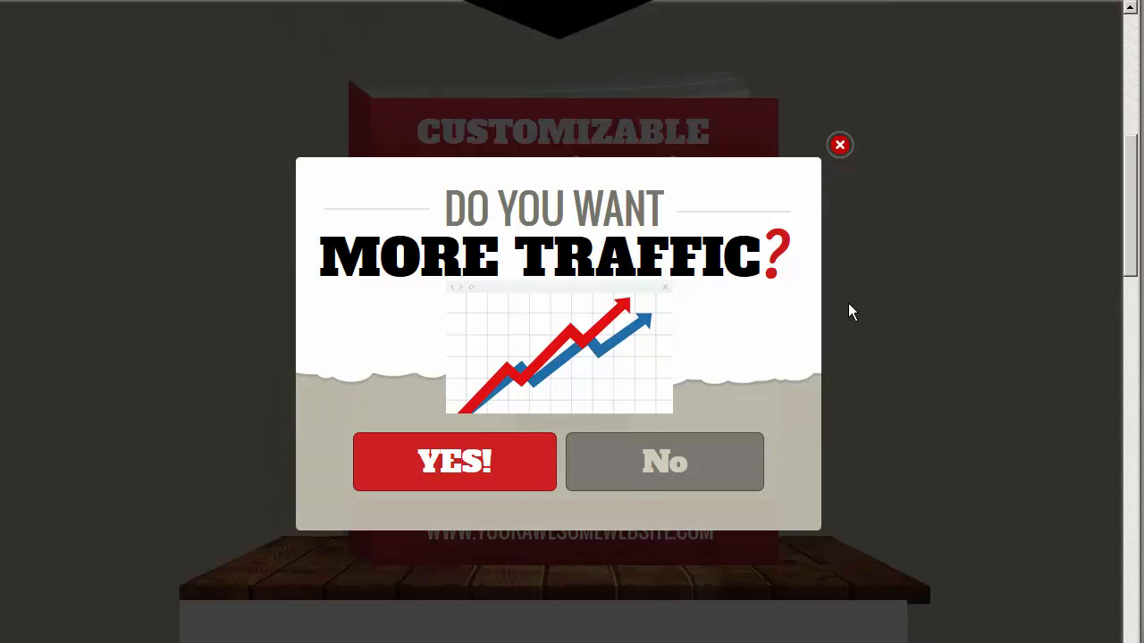
pyautogui.scroll(-4, 848, 322)
pyautogui.scroll(1, 449, 137)
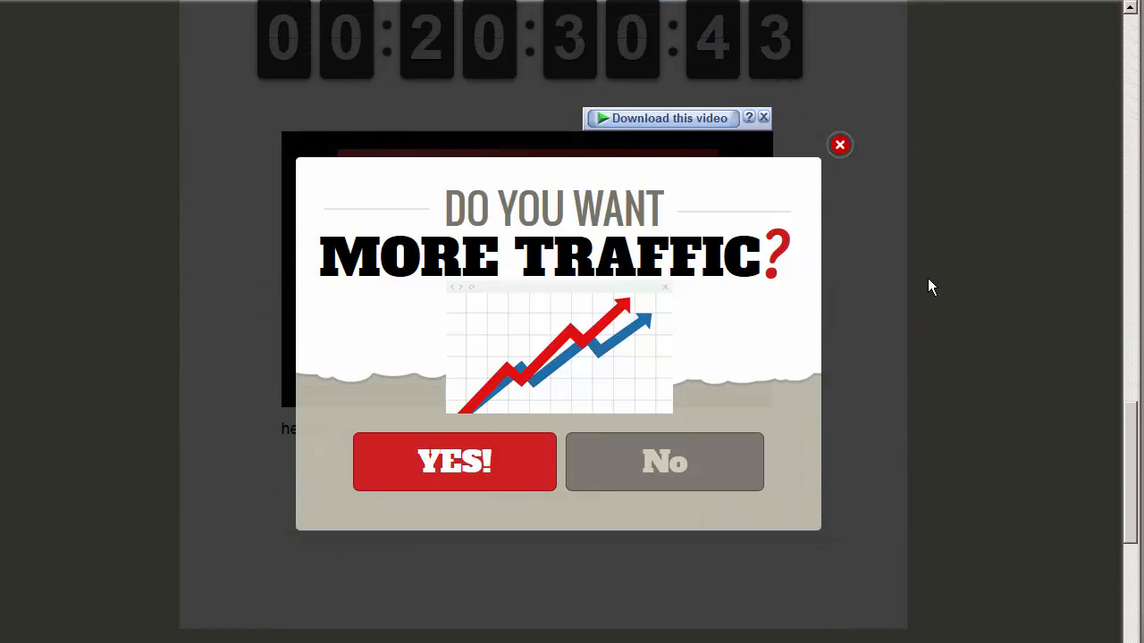
pyautogui.scroll(6, 929, 281)
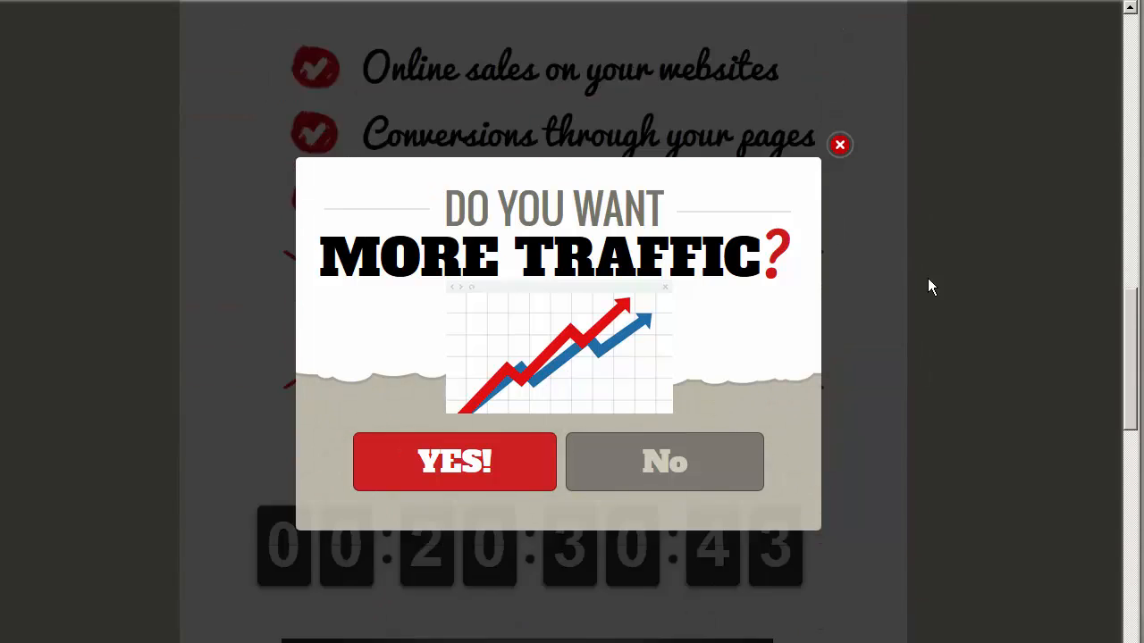
pyautogui.scroll(-6, 930, 282)
pyautogui.scroll(3, 929, 281)
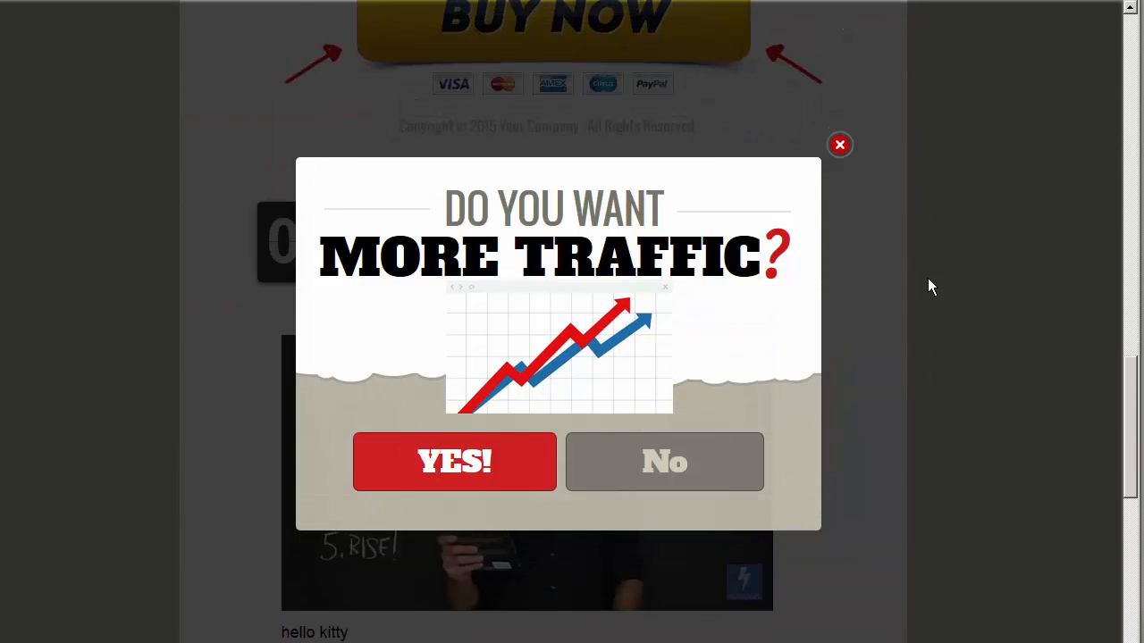
pyautogui.scroll(-3, 791, 331)
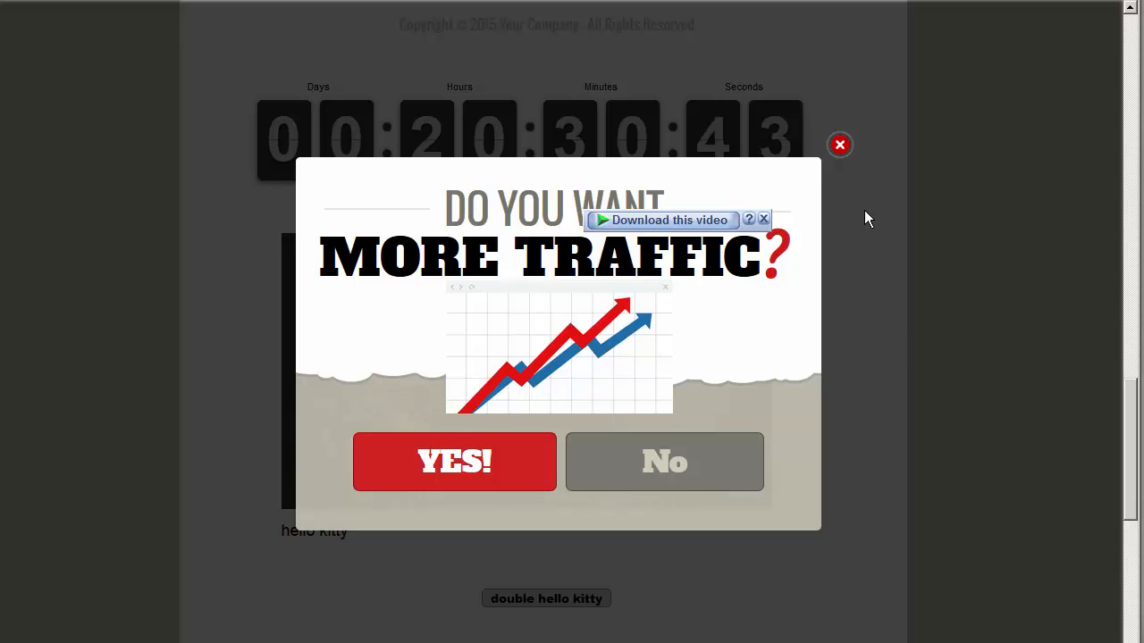
# Step: Dismiss the exit intent popup, pause the page's video, and dismiss the popup again when it is retriggered at the top of the live page
pyautogui.click(841, 147)
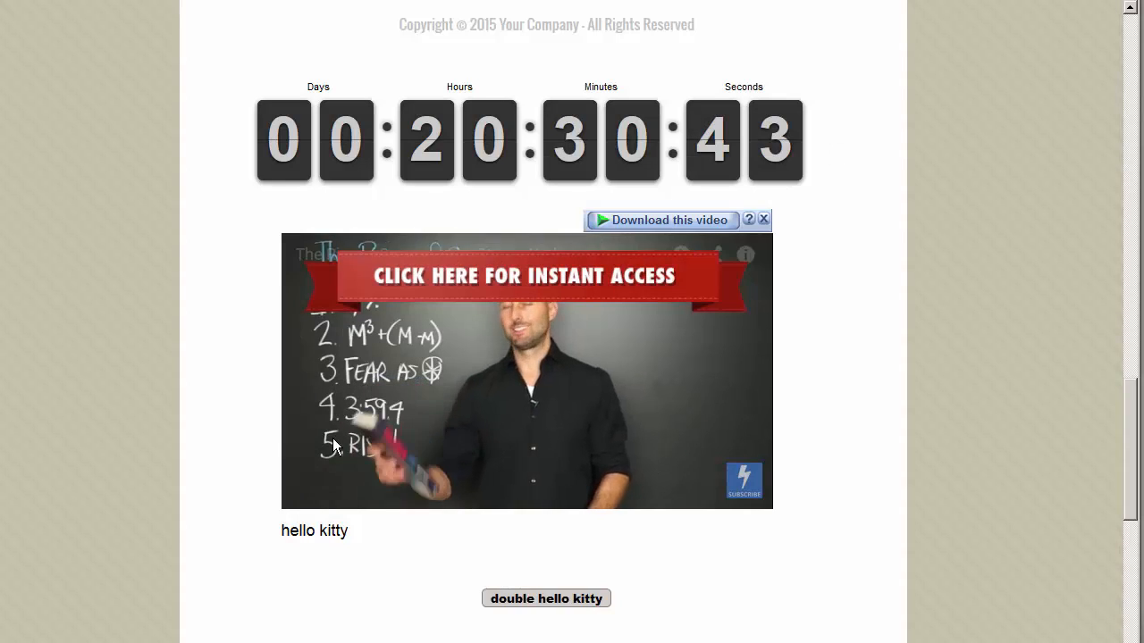
pyautogui.click(479, 350)
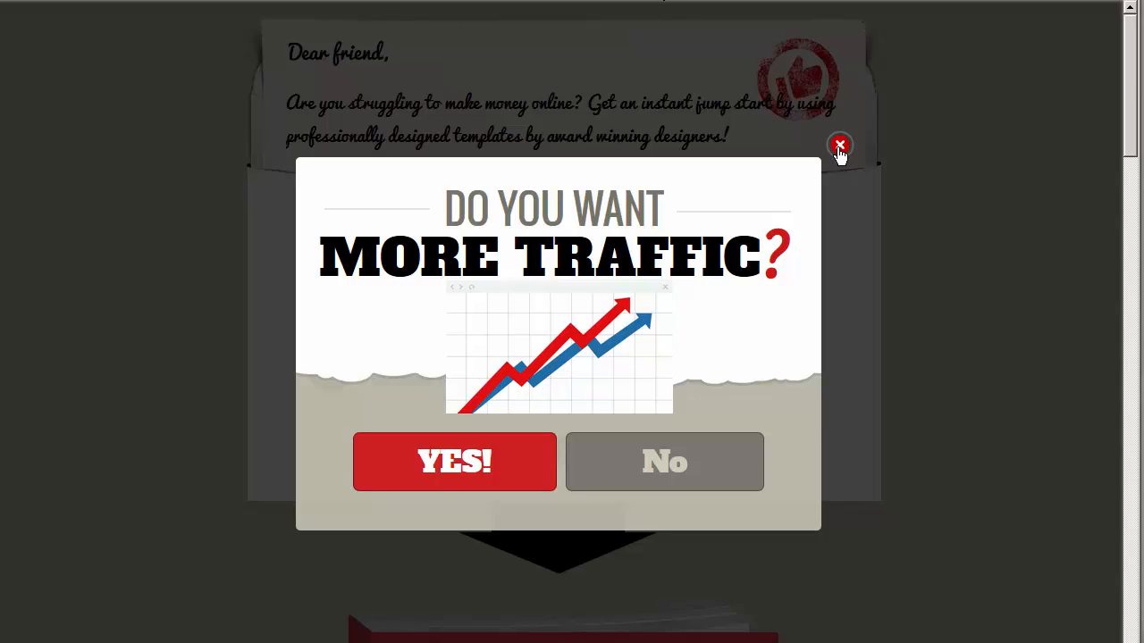
pyautogui.click(841, 149)
pyautogui.click(841, 146)
pyautogui.click(841, 148)
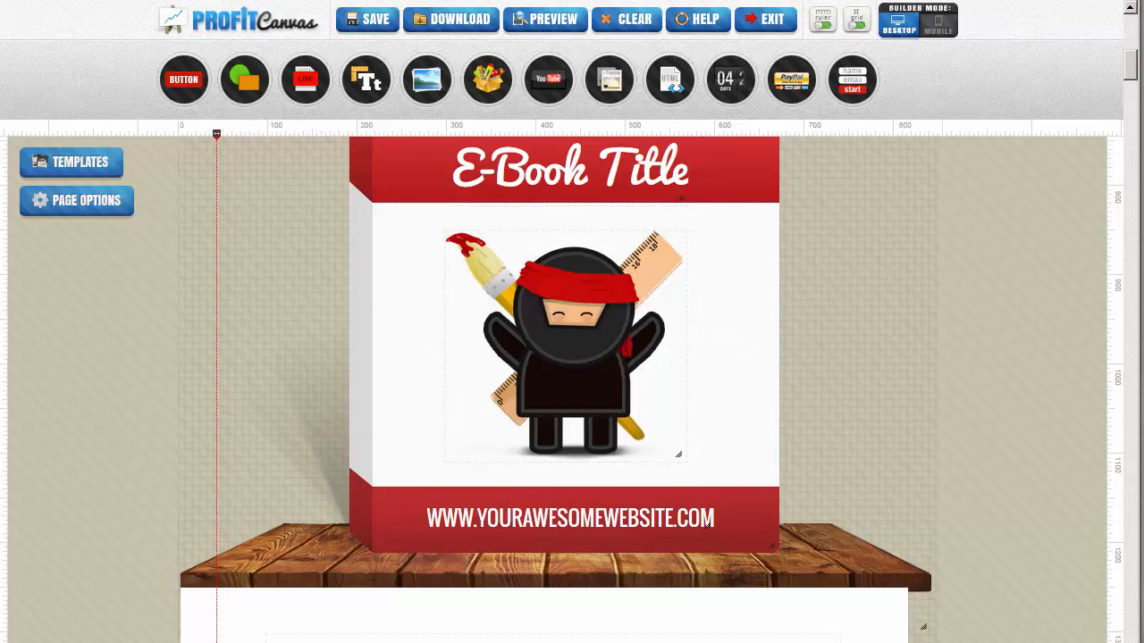
# Step: Return to the top of the page in the builder and browse the gallery of available page templates
pyautogui.moveTo(1132, 59); pyautogui.dragTo(1132, 12)
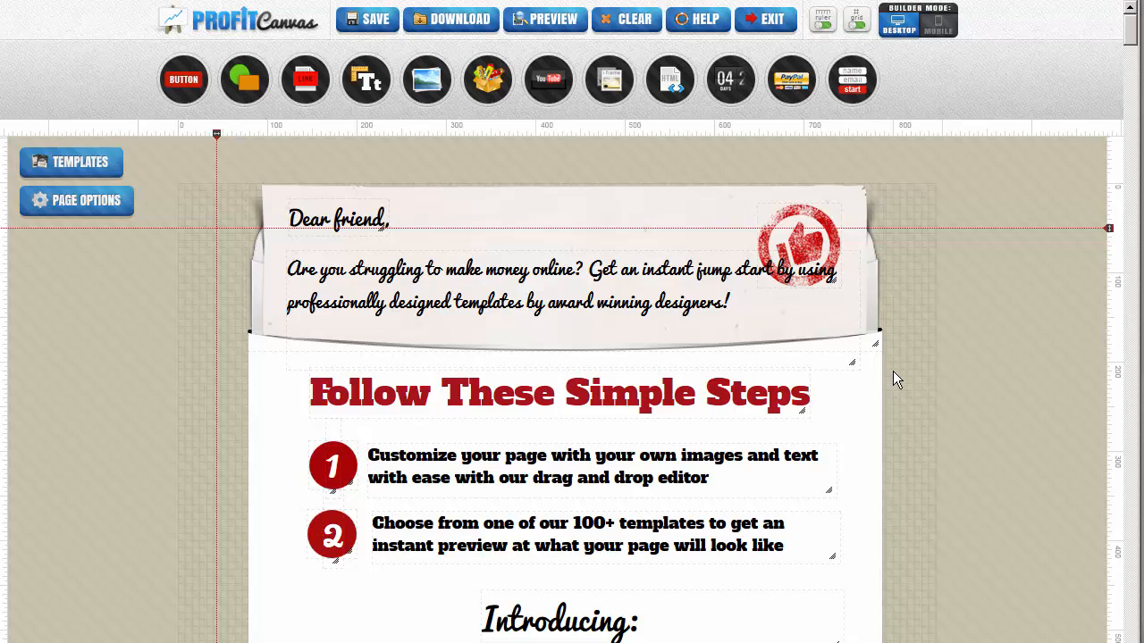
pyautogui.scroll(-2, 893, 371)
pyautogui.scroll(2, 480, 307)
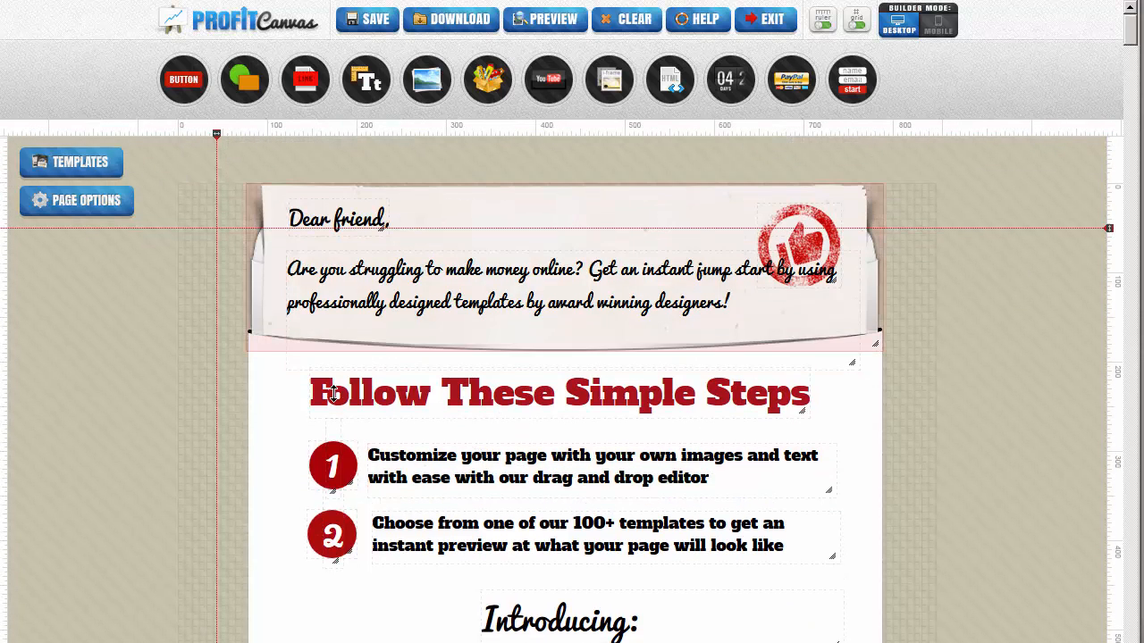
pyautogui.click(80, 163)
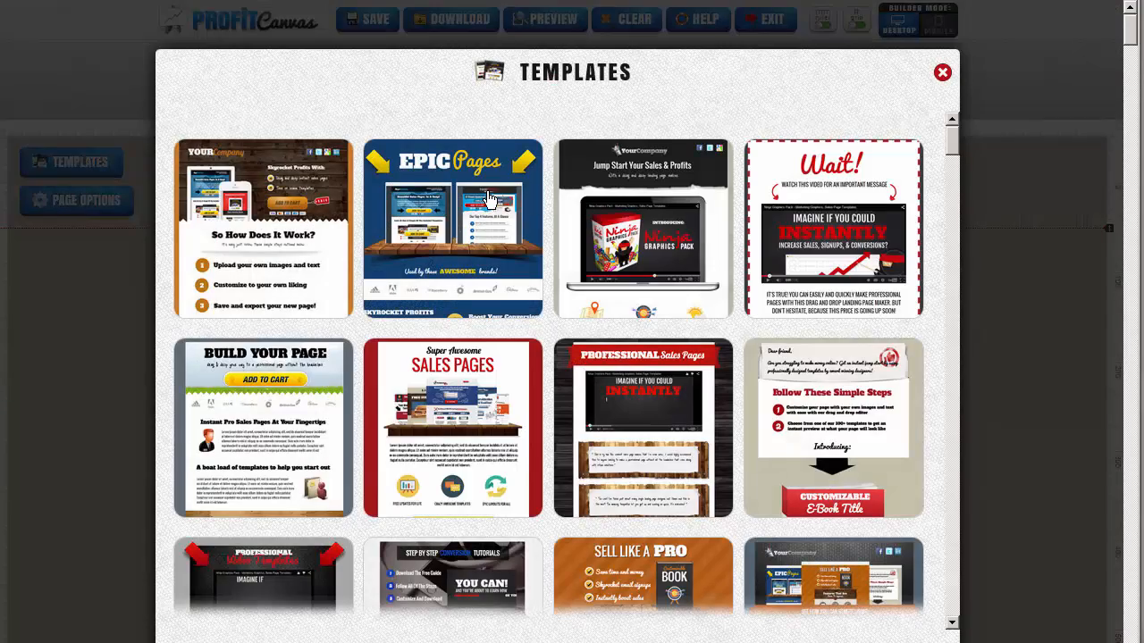
pyautogui.scroll(-4, 487, 198)
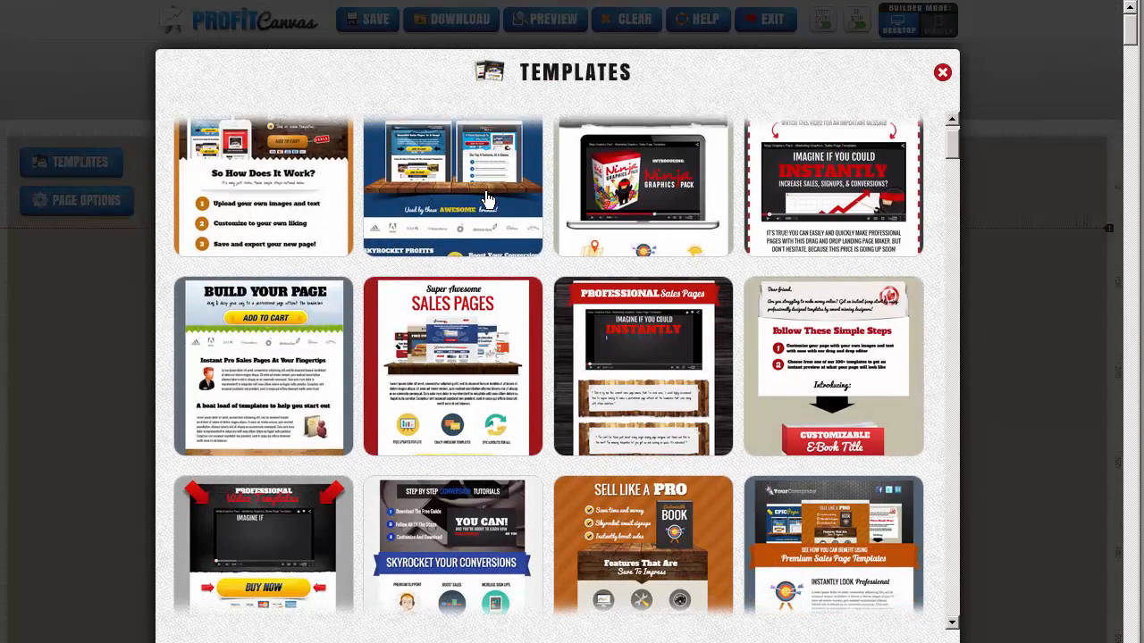
pyautogui.scroll(-4, 485, 193)
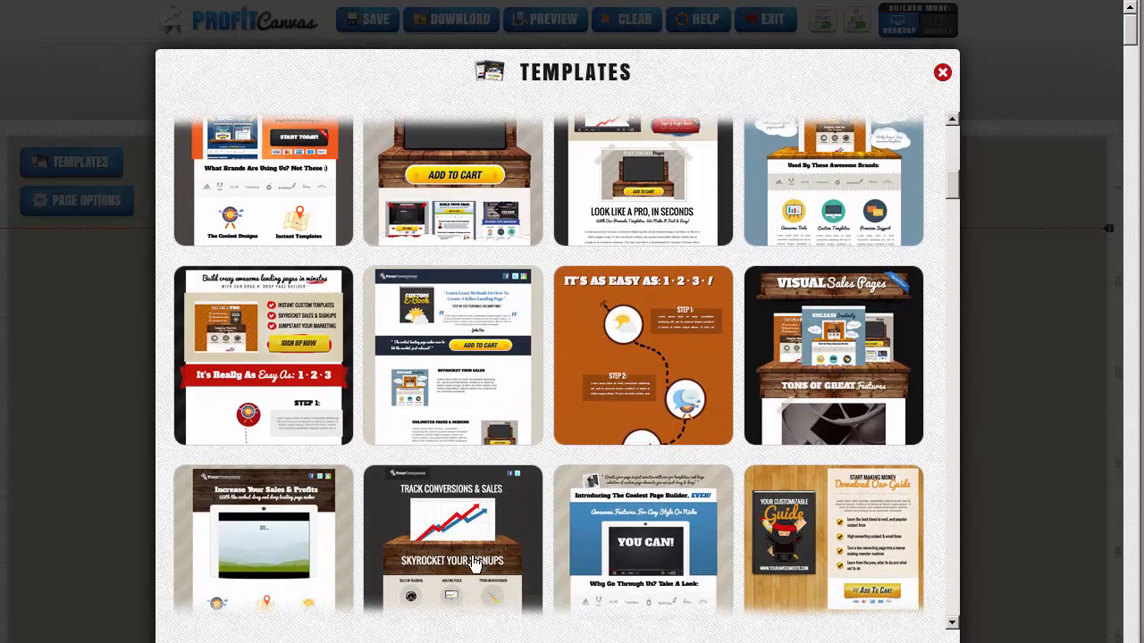
pyautogui.scroll(-7, 719, 411)
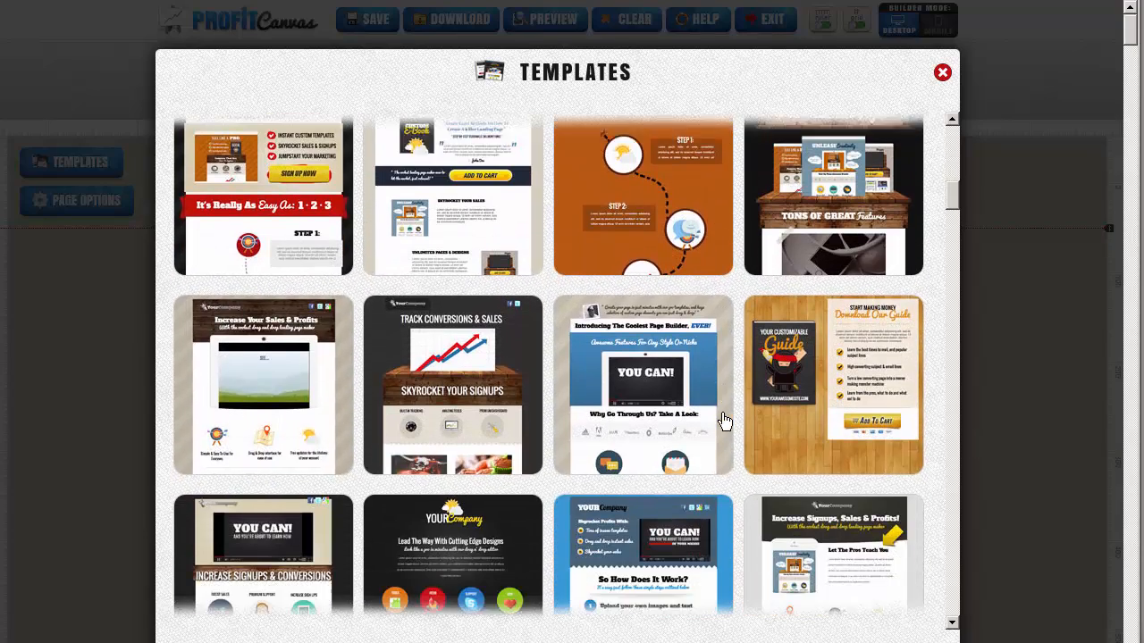
pyautogui.scroll(-4, 724, 422)
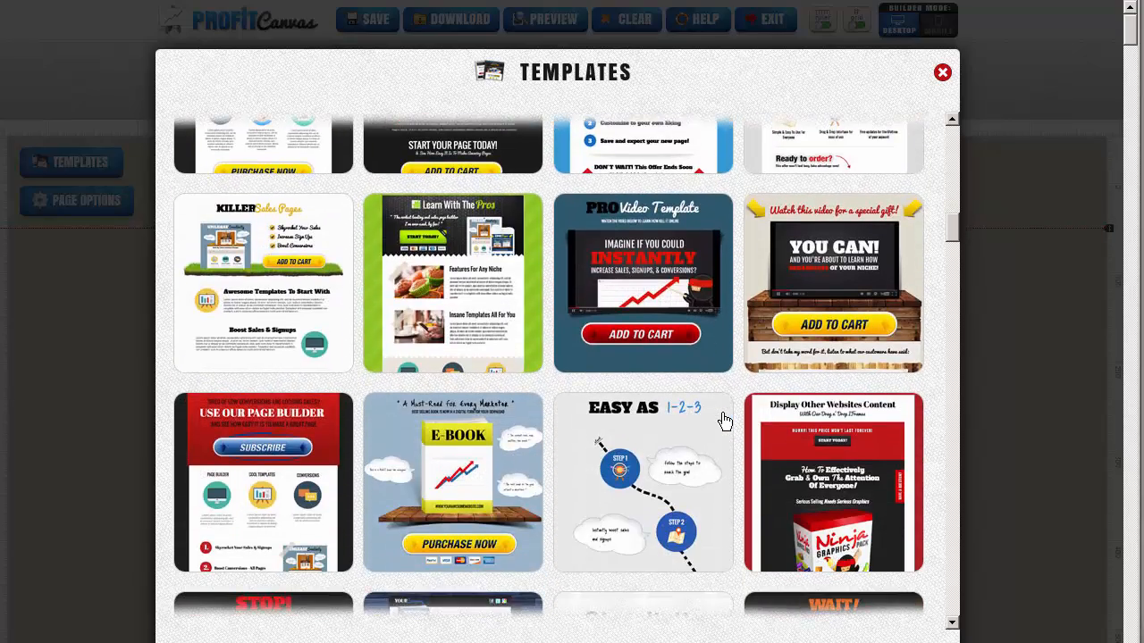
pyautogui.scroll(-5, 723, 421)
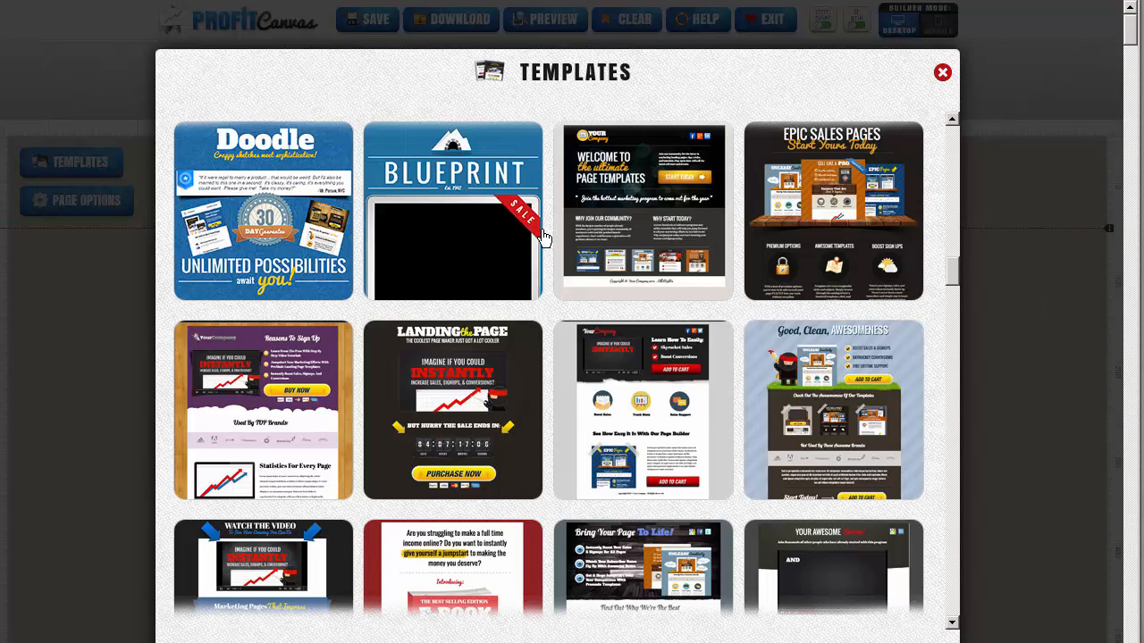
# Step: Close the template gallery without choosing a template and exit the builder to the page list
pyautogui.click(942, 74)
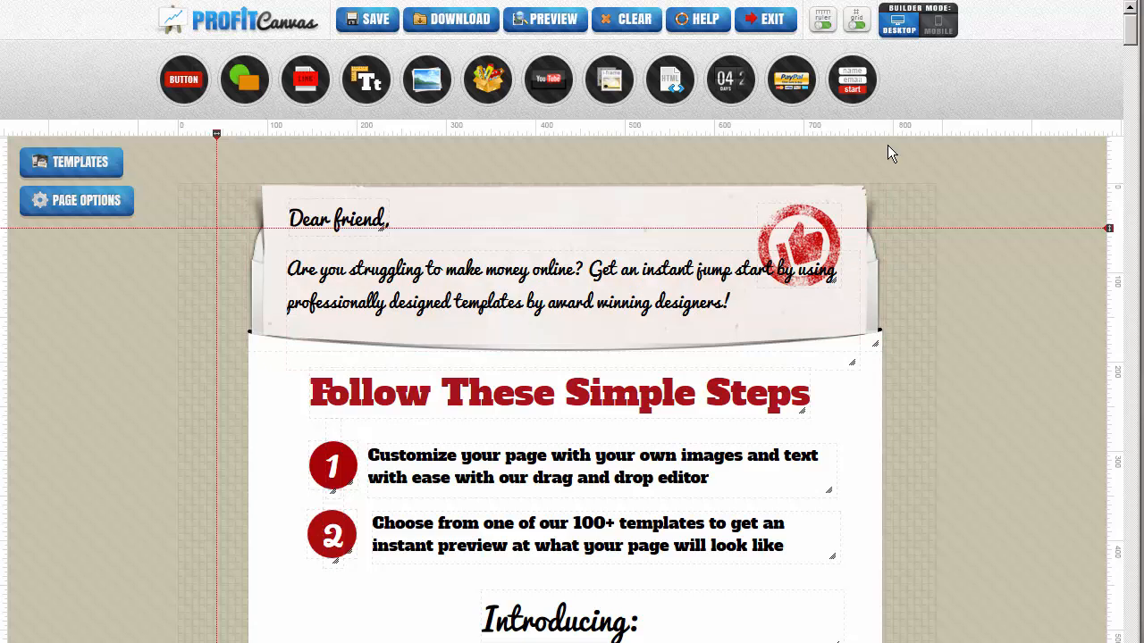
pyautogui.click(772, 19)
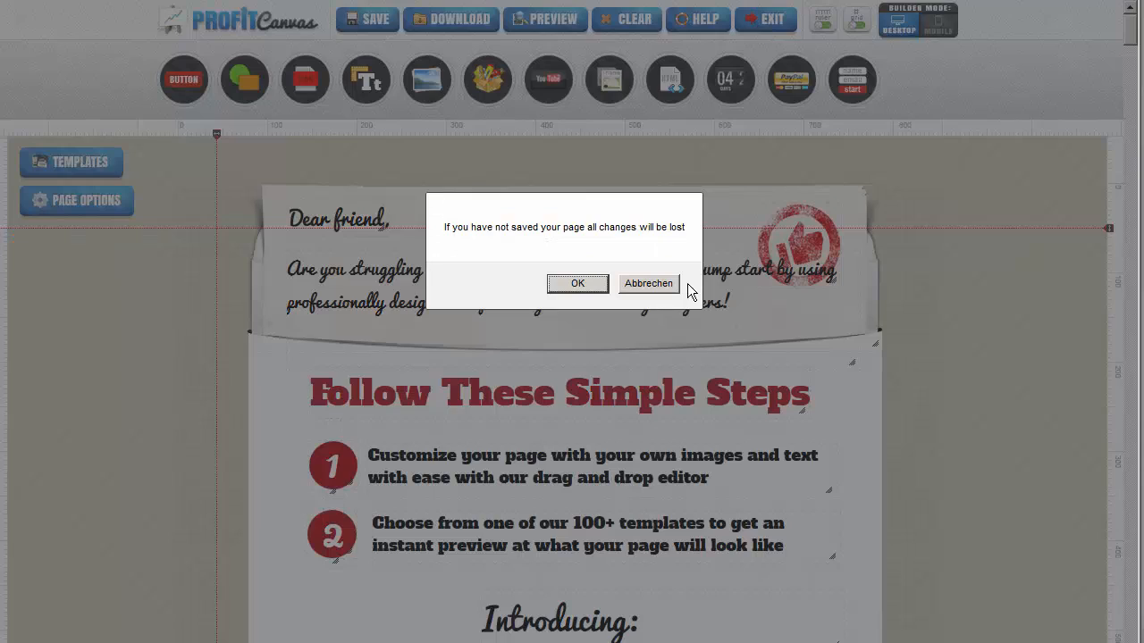
pyautogui.click(577, 284)
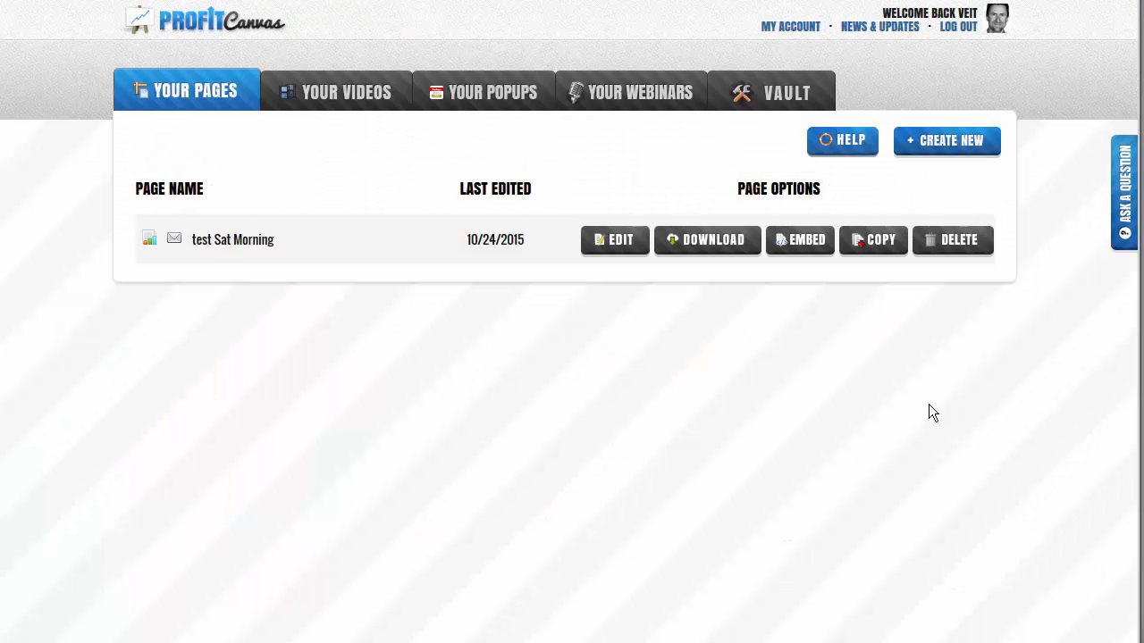